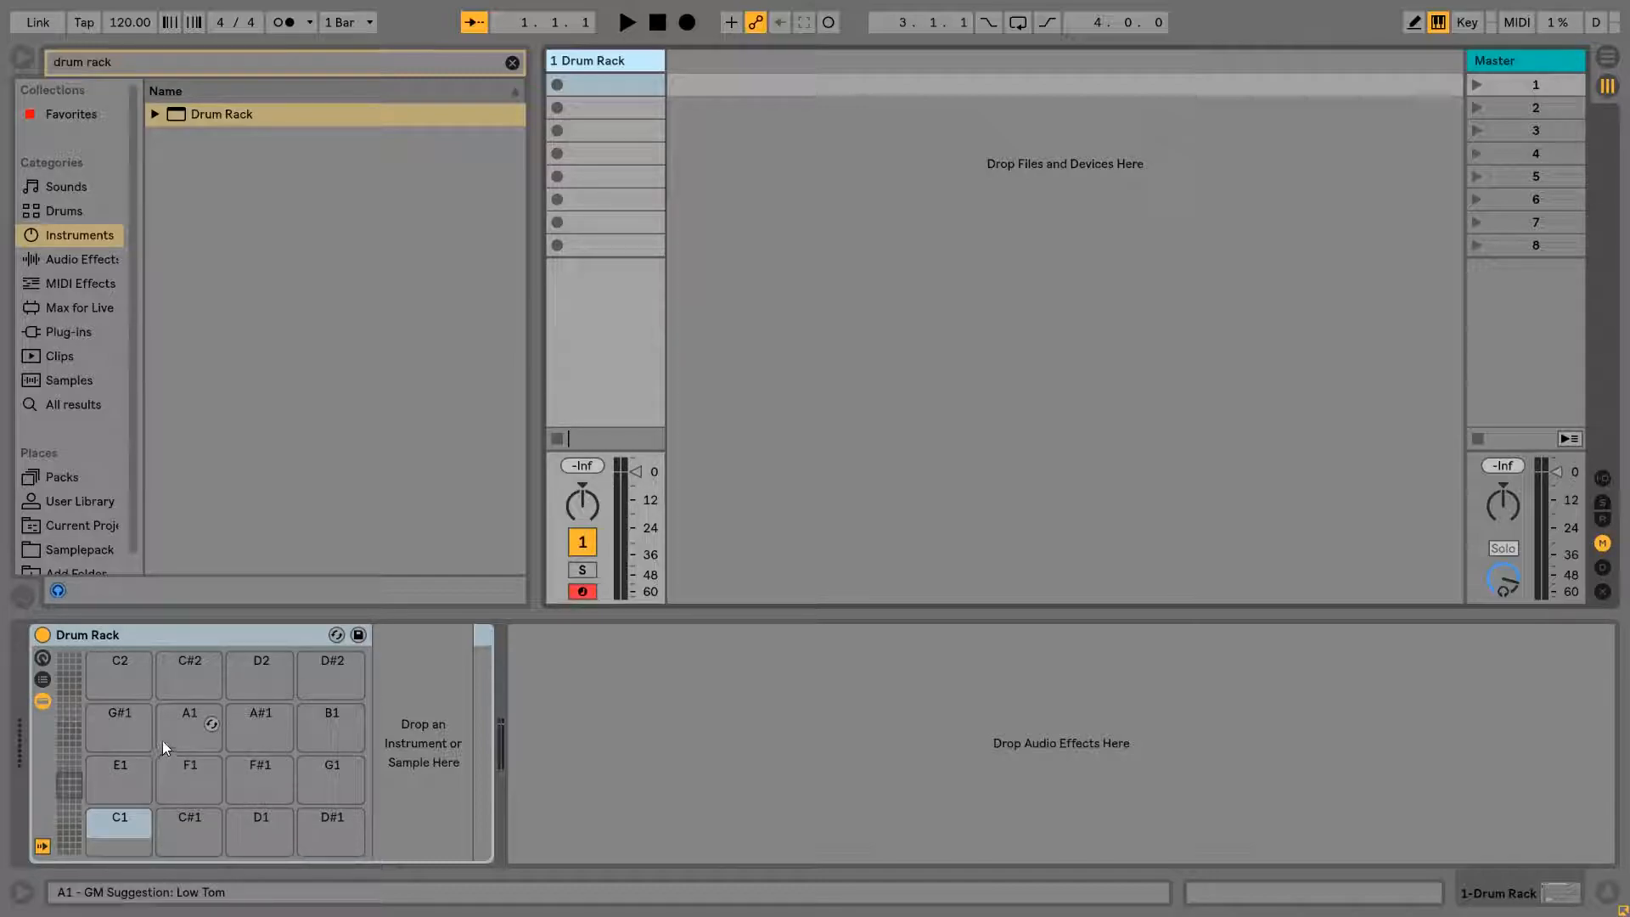
Enable the computer MIDI keyboard and bring the Drum Rack pads around C3 into view.
left_click(1437, 23)
left_click(64, 755)
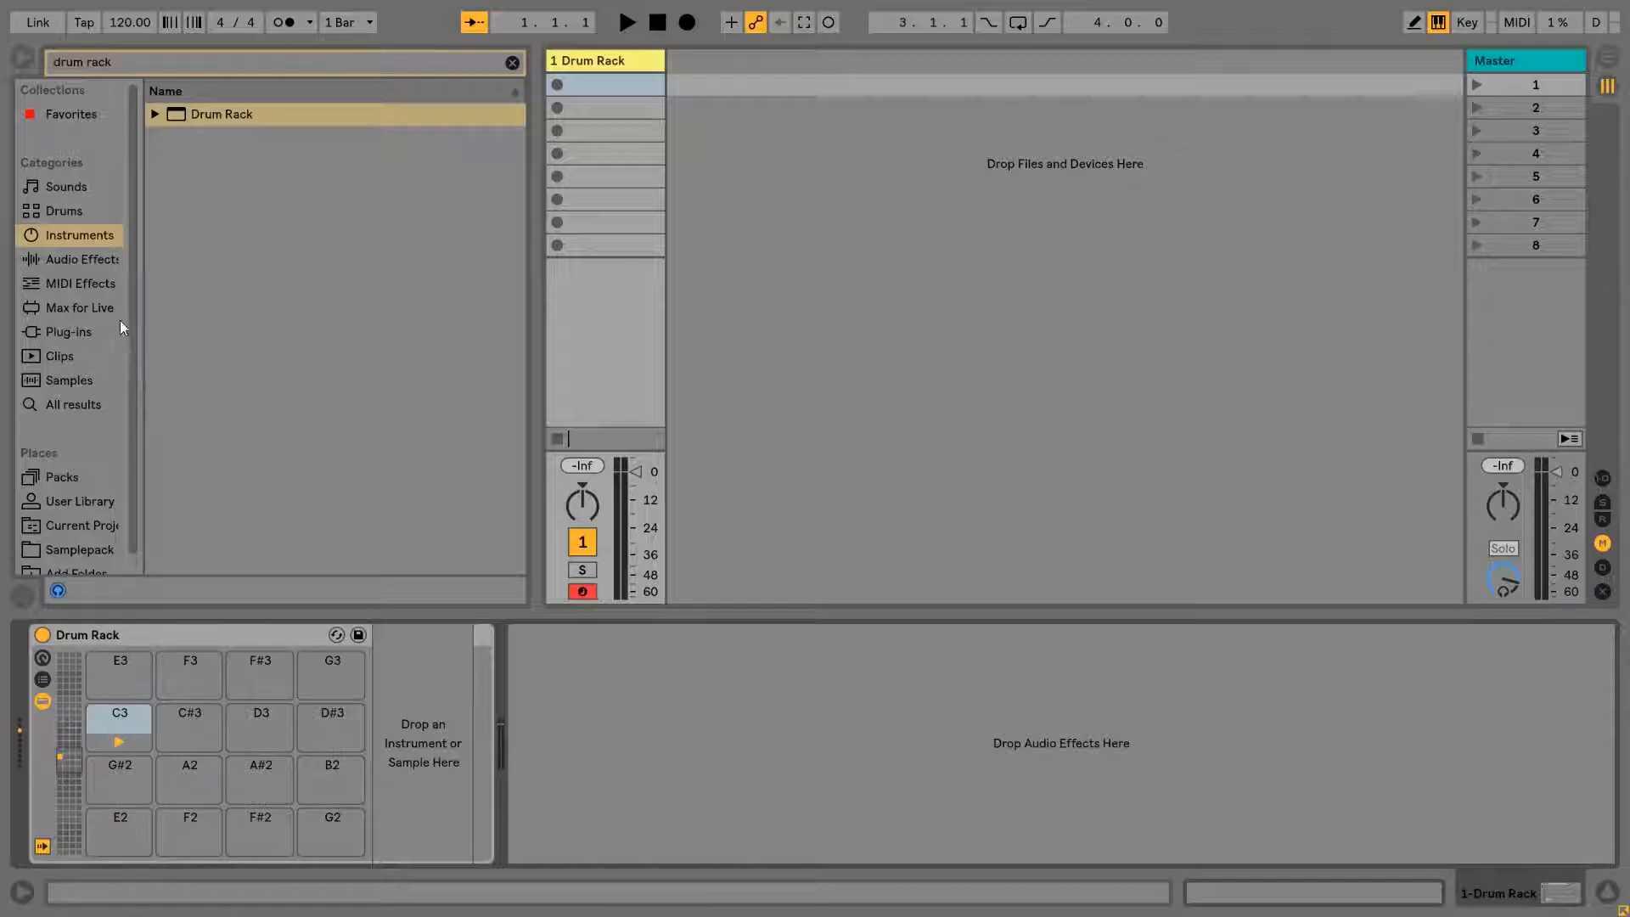
Clear the browser search, show the Samplepack place, and collapse its Hat and Drumatix Raw 808 folders.
left_click(89, 384)
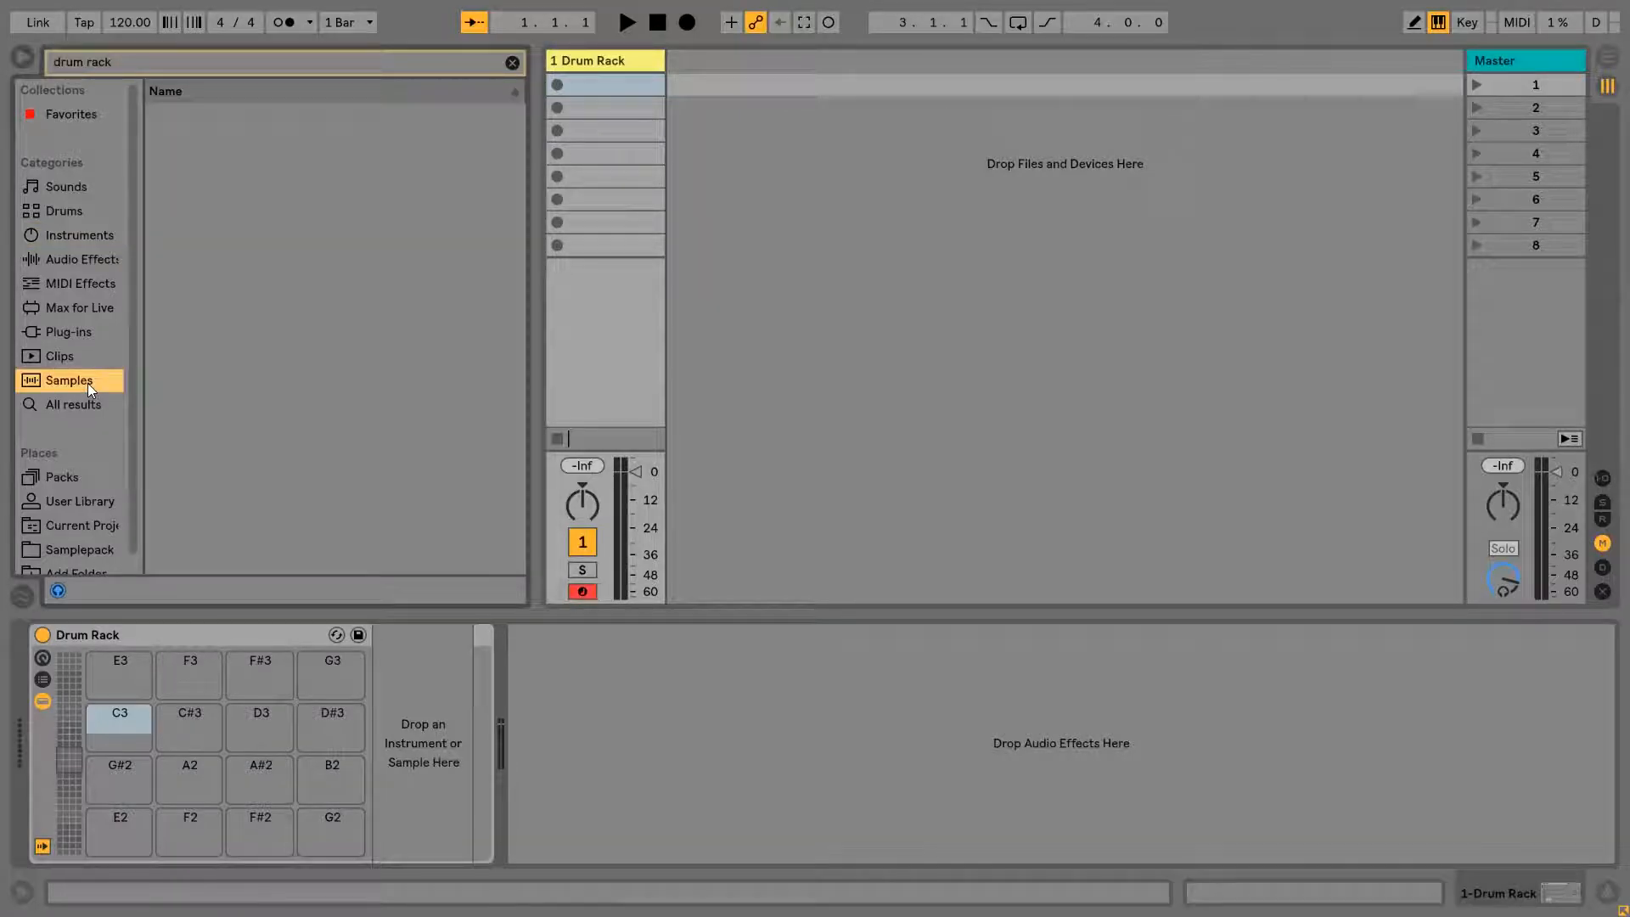
left_click(76, 550)
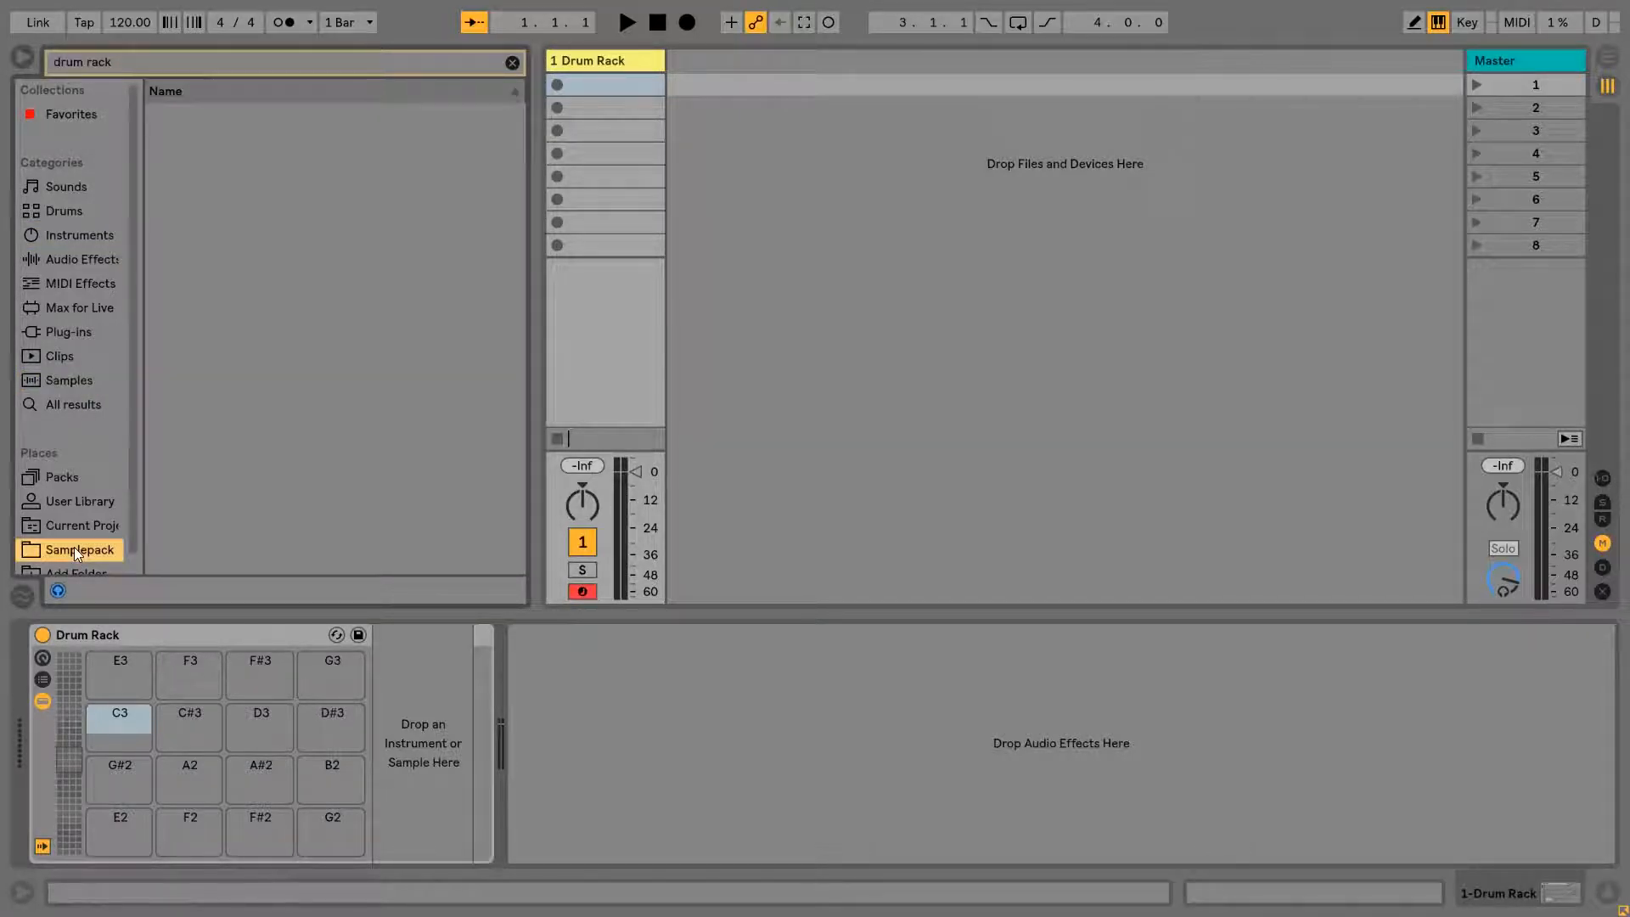
left_click(512, 63)
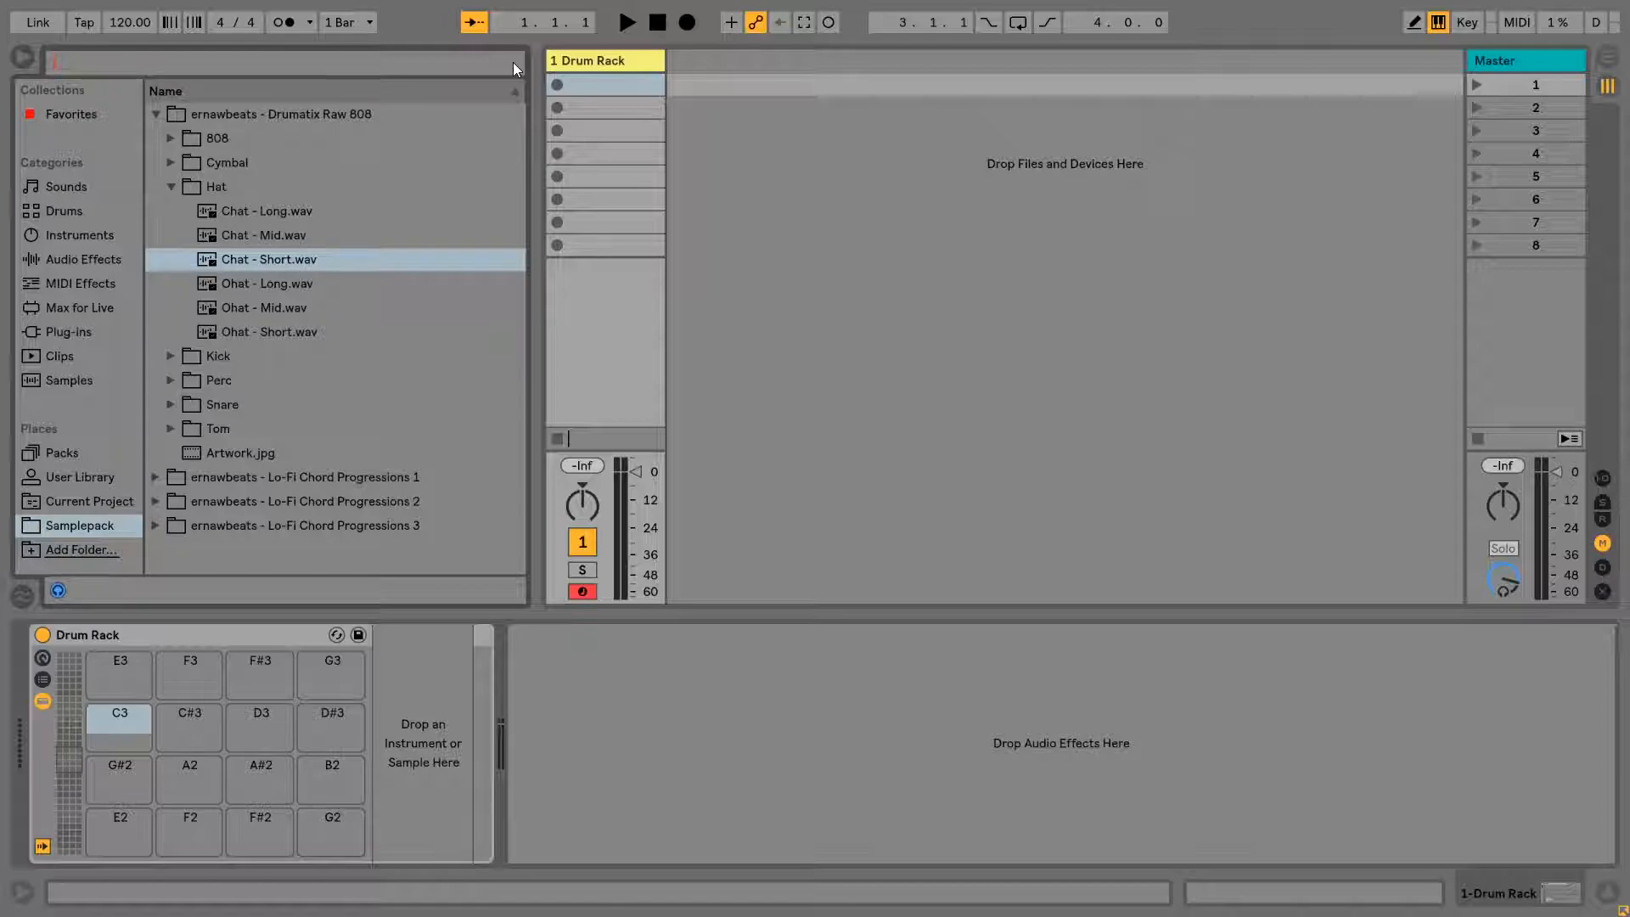
left_click(170, 186)
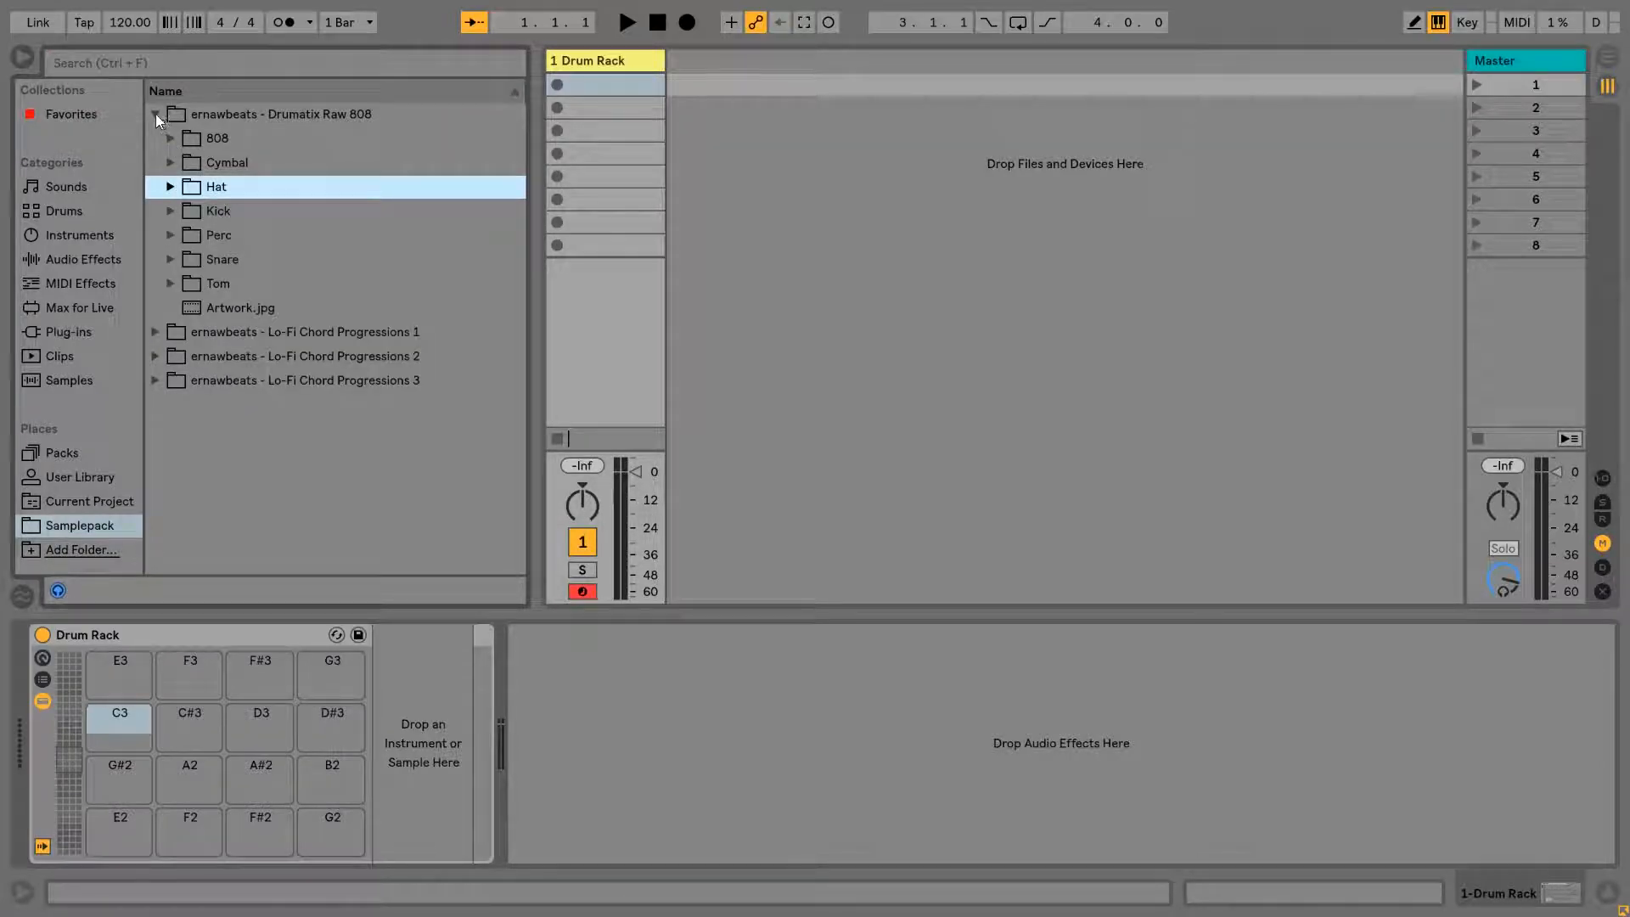
left_click(155, 114)
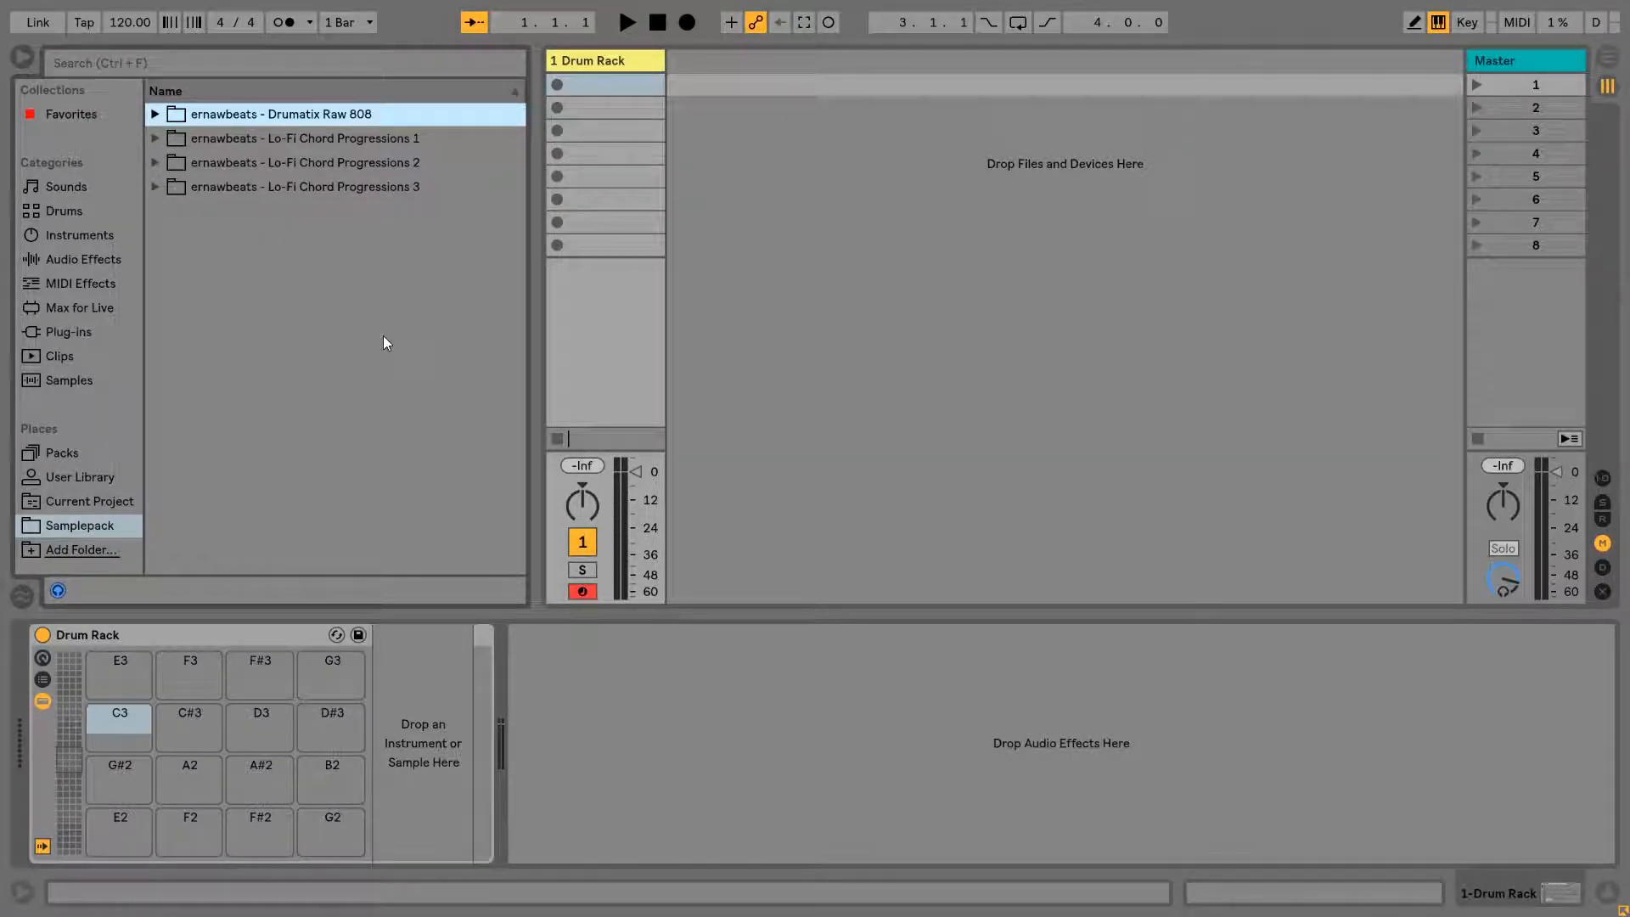
Expand the Drumatix Raw 808 pack and its Kick folder, and select Kick 1 - Mid - C.wav.
key("Right")
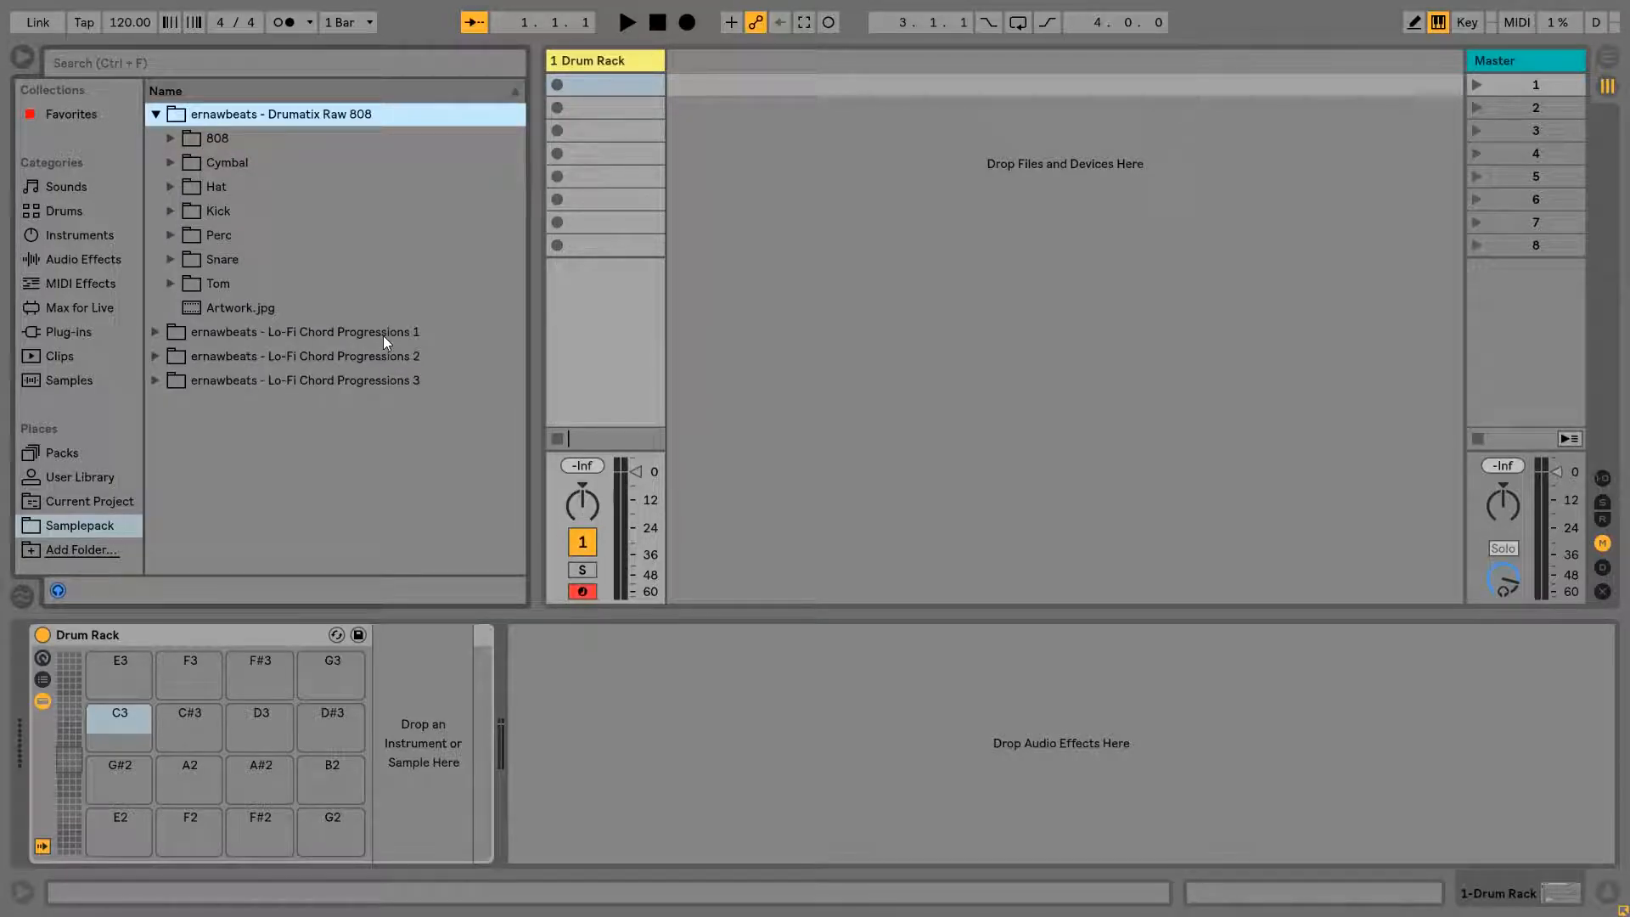
key("Down")
key("Down")
key("Up")
key("Up")
key("Left")
key("Right")
key("Down")
key("Down")
key("Down")
key("Down")
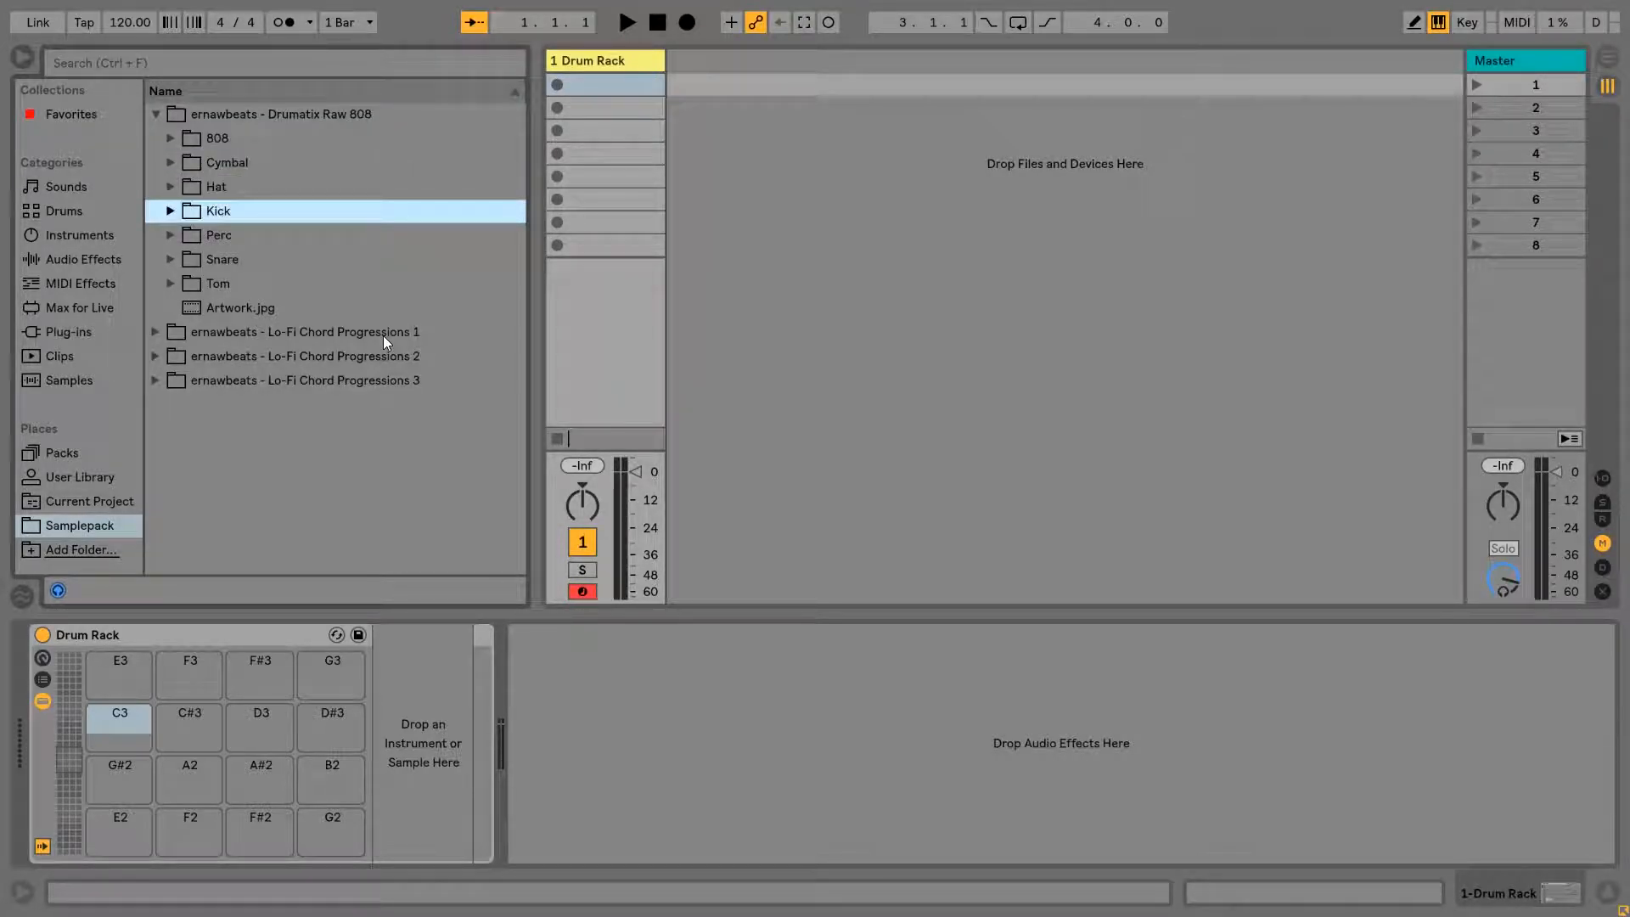
key("Right")
key("Down")
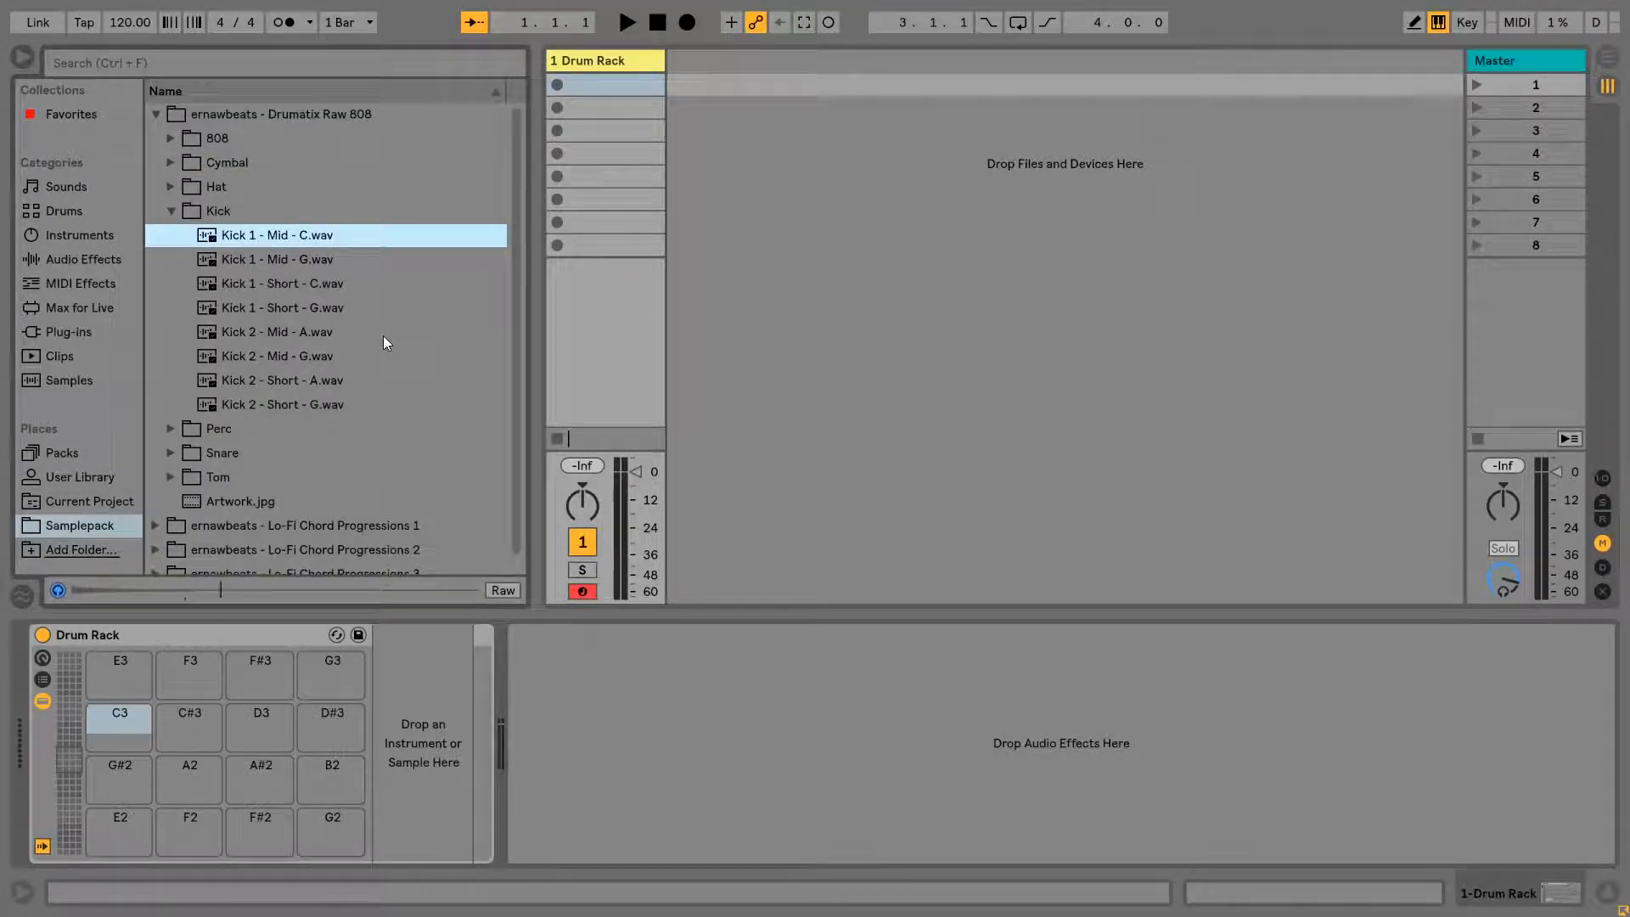
Audition the kick samples and load Kick 1 - Short - G.wav onto the C3 pad.
key("Down")
key("Down")
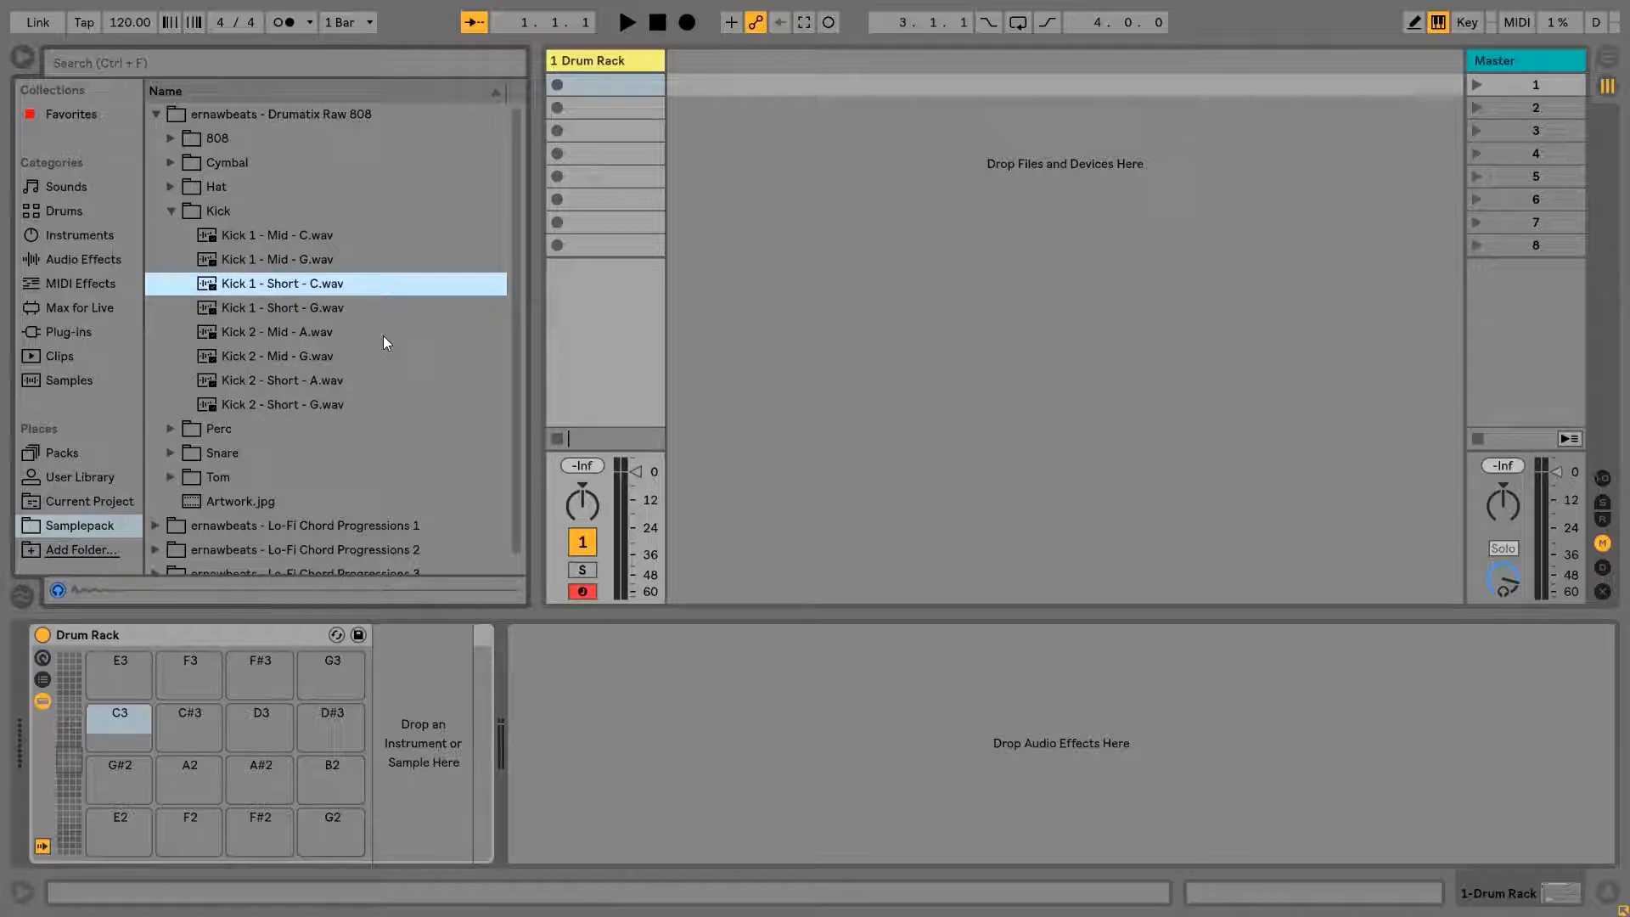
key("Up")
key("Up")
left_click(58, 590)
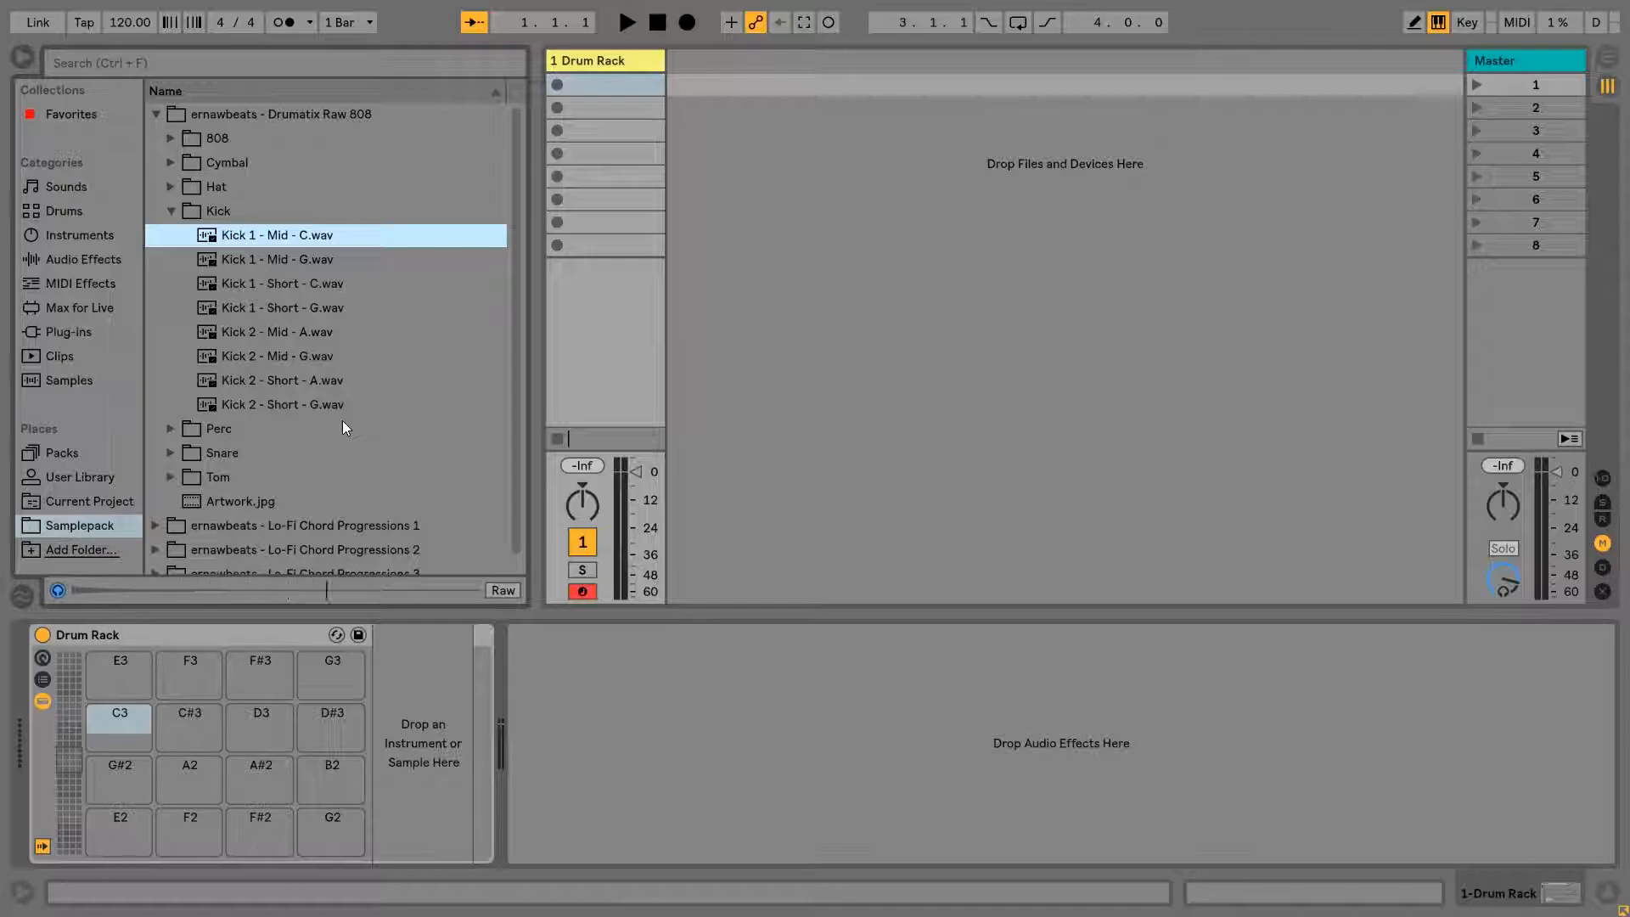
key("Down")
key("Down")
key("Down")
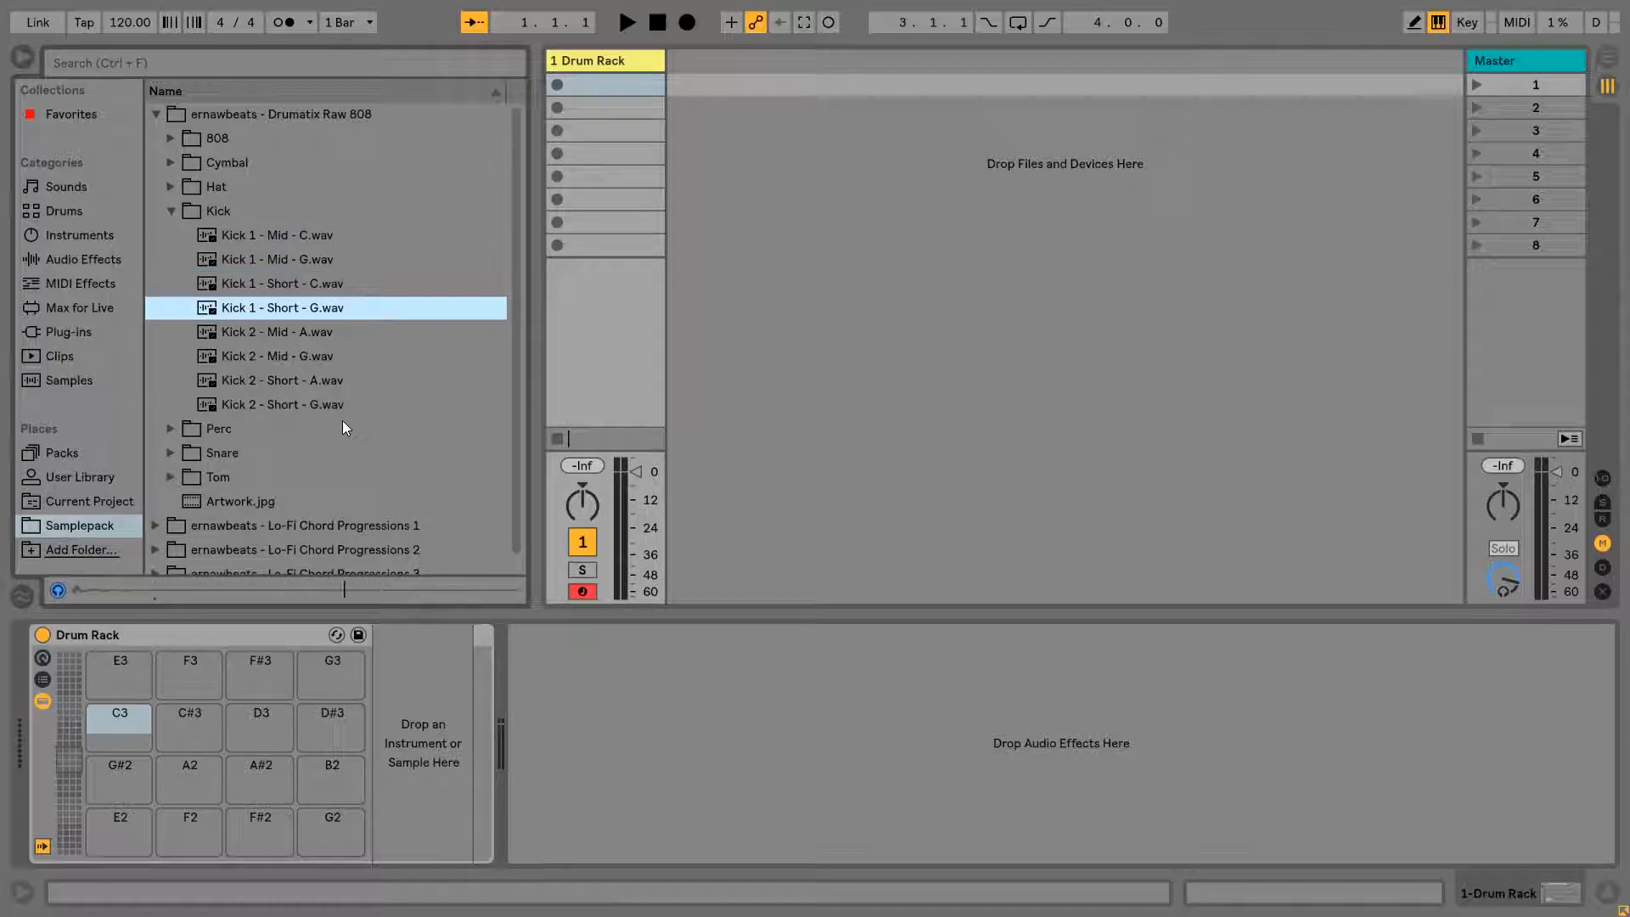
left_click(286, 310)
left_click_drag(289, 315, 119, 722)
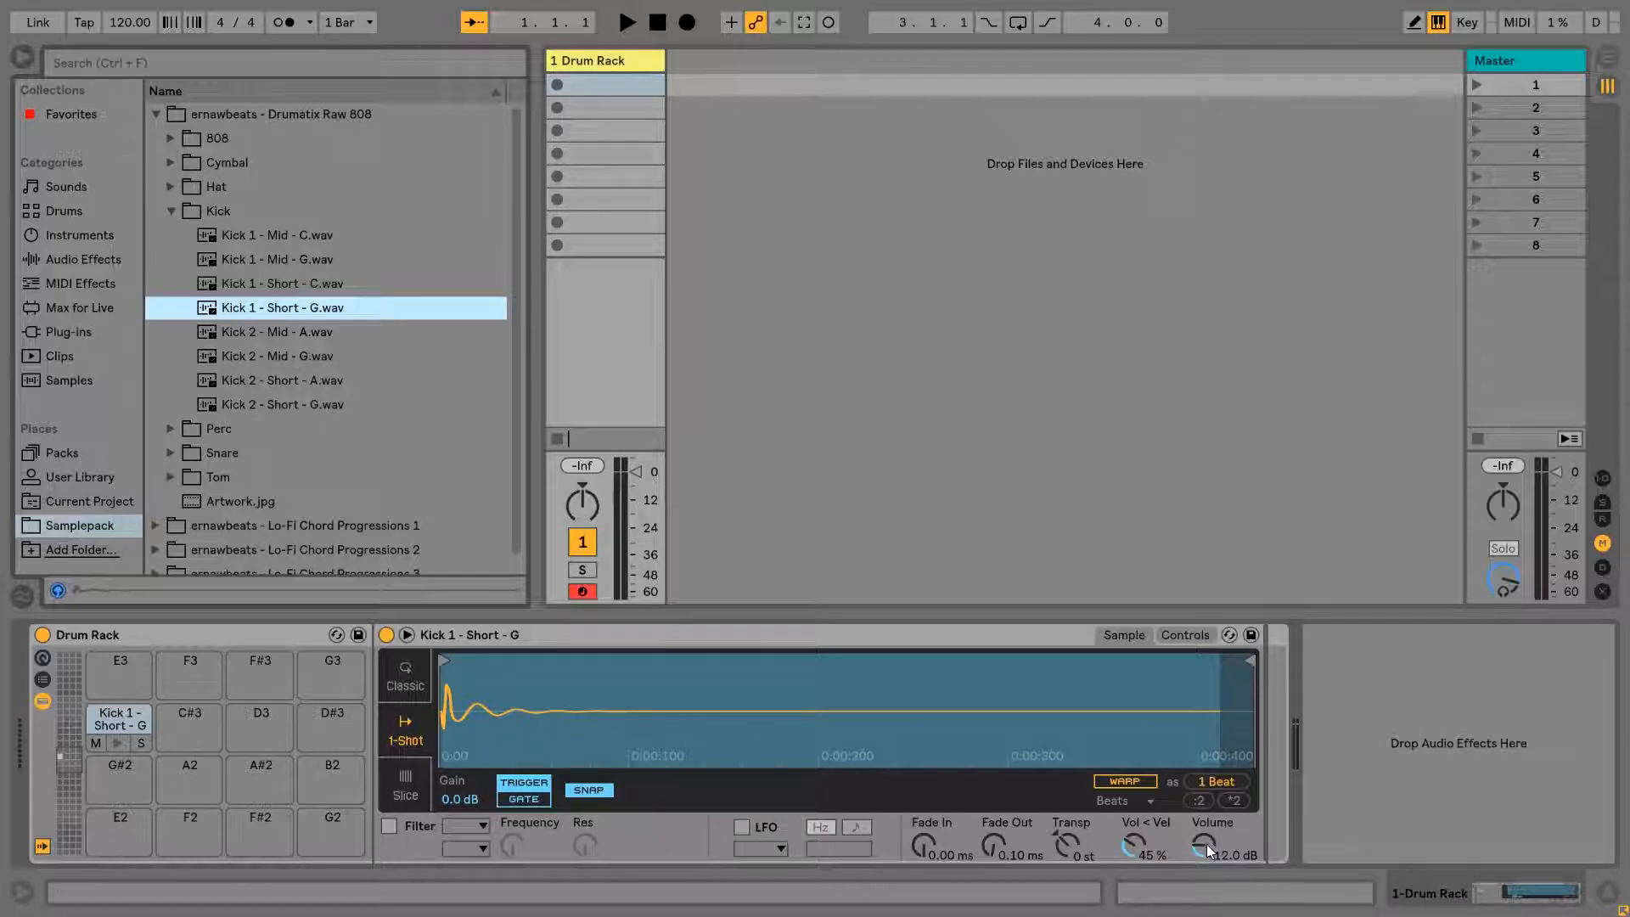
Set the kick sample's volume to -6 dB.
mouse_move(1206, 844)
left_mouse_down()
mouse_move(1206, 828)
mouse_move(1209, 850)
left_mouse_up()
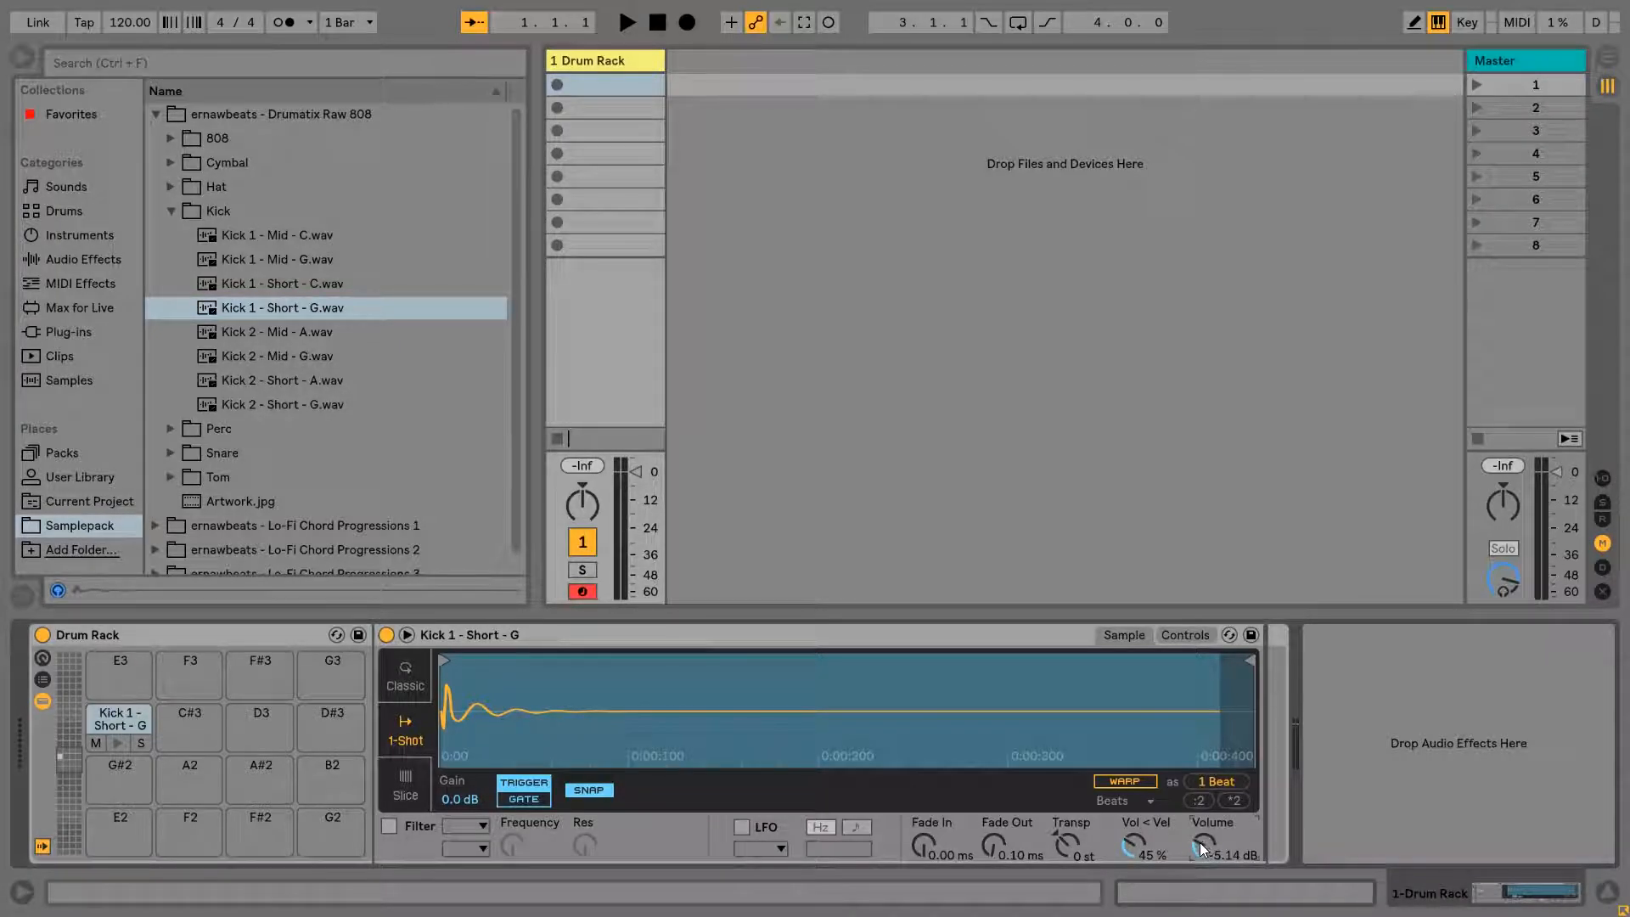
type("-6")
key("Return")
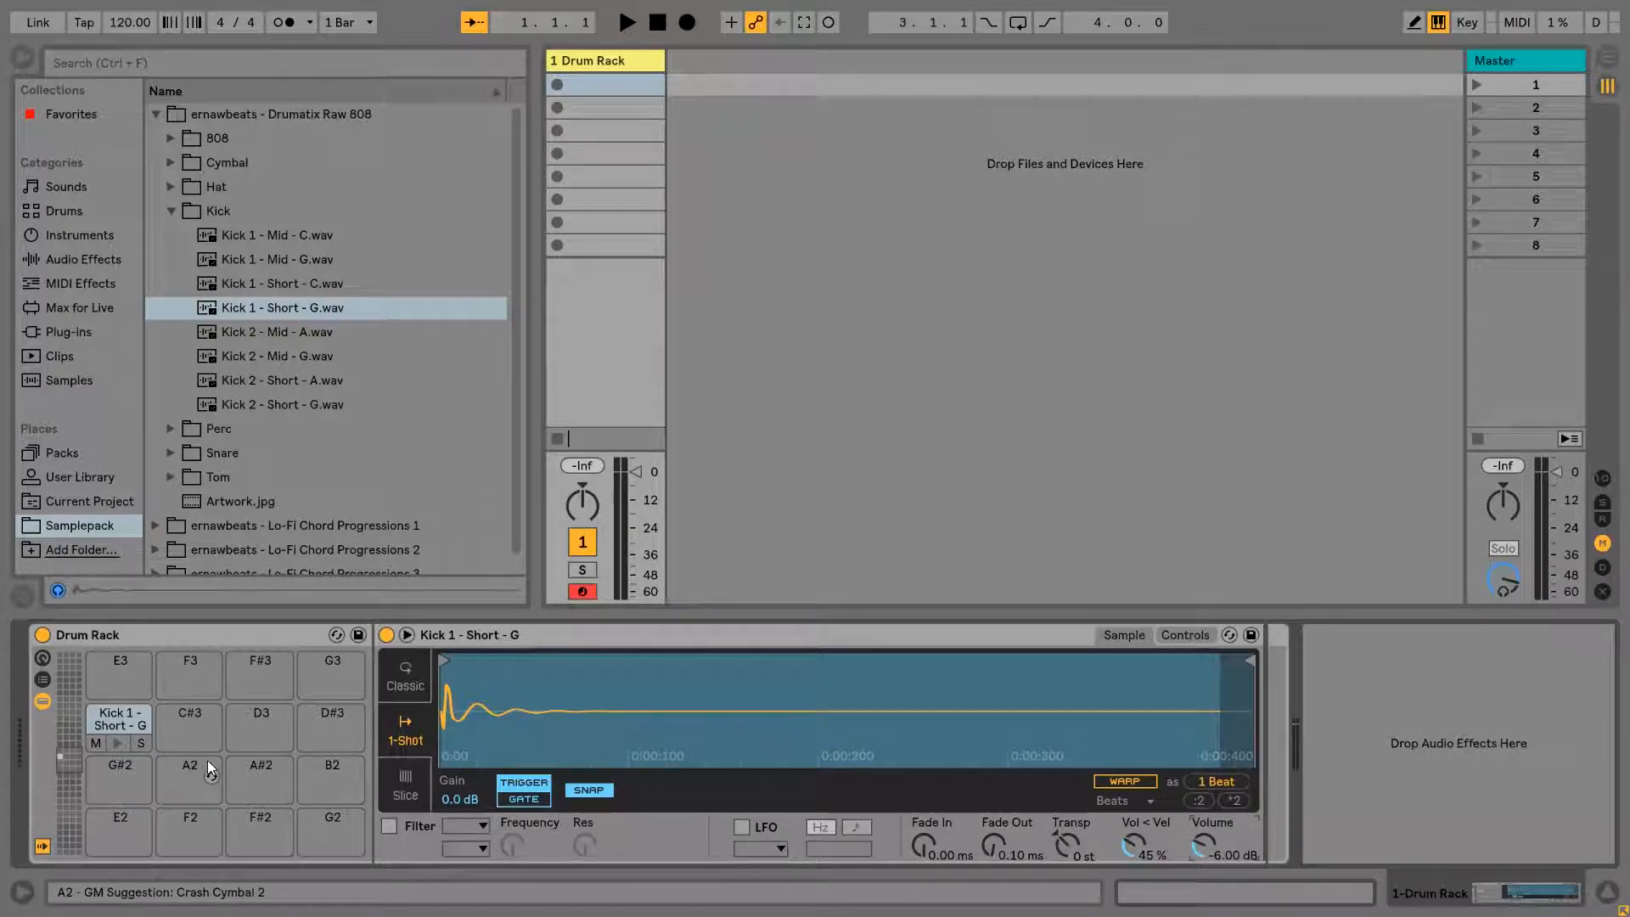
Audition the kick on the C3 pad and try out other volume levels.
left_click(118, 744)
left_click(119, 749)
left_click(119, 750)
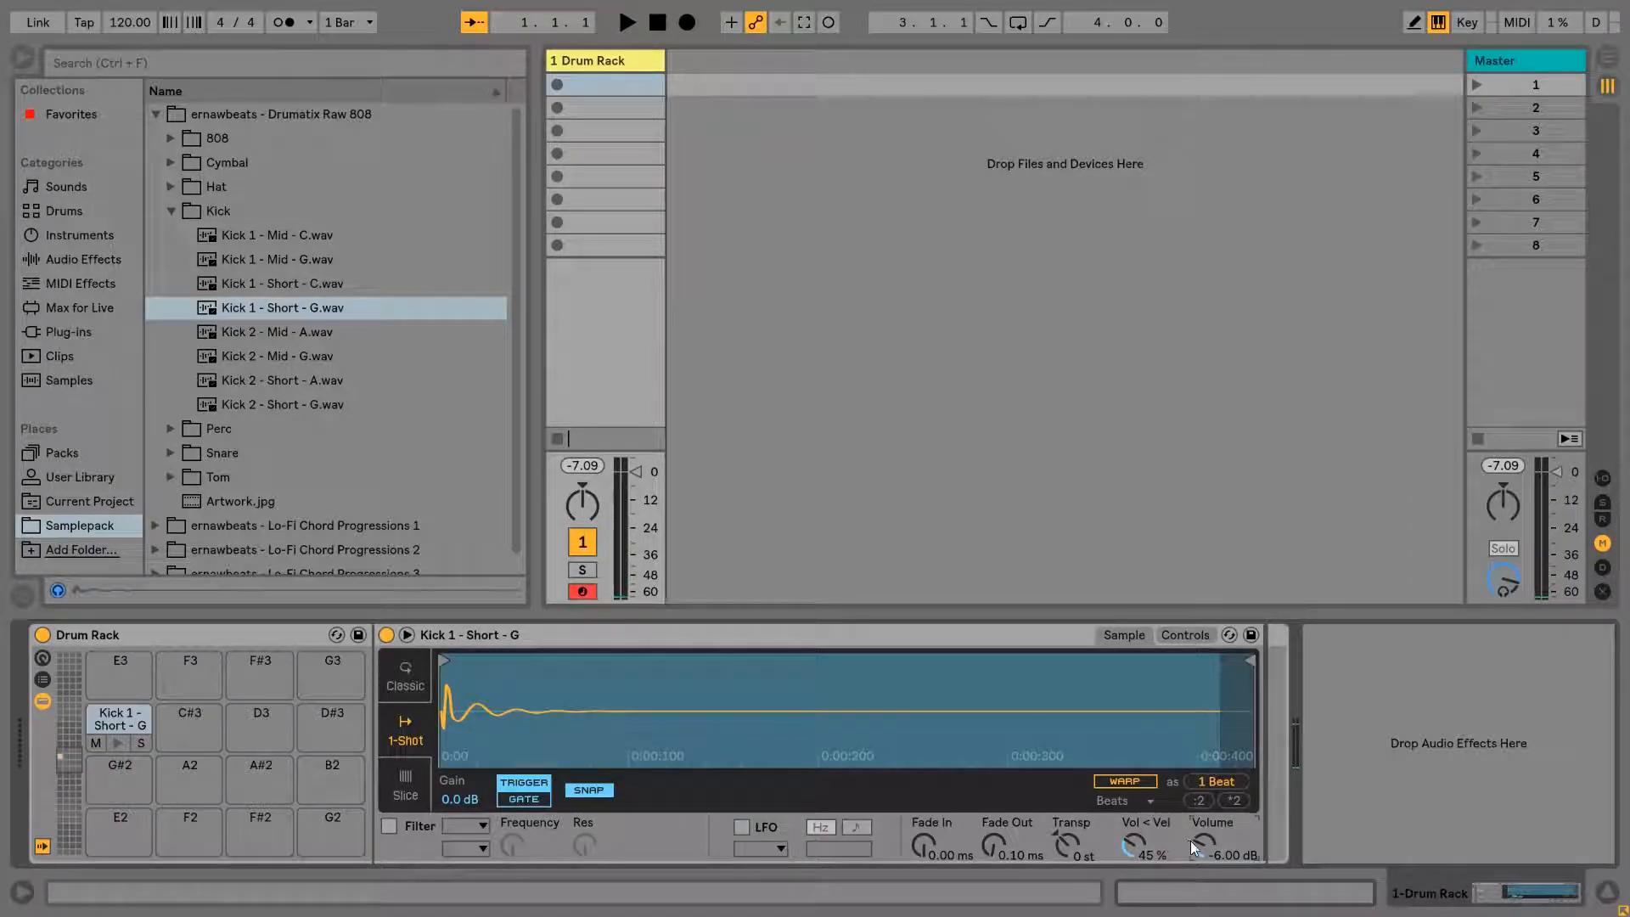
left_click_drag(1189, 839, 1201, 846)
left_click_drag(1208, 843, 1208, 883)
Compare closed and open hats in the Hat folder and load Chat - Short.wav onto the C#3 pad.
left_click(171, 213)
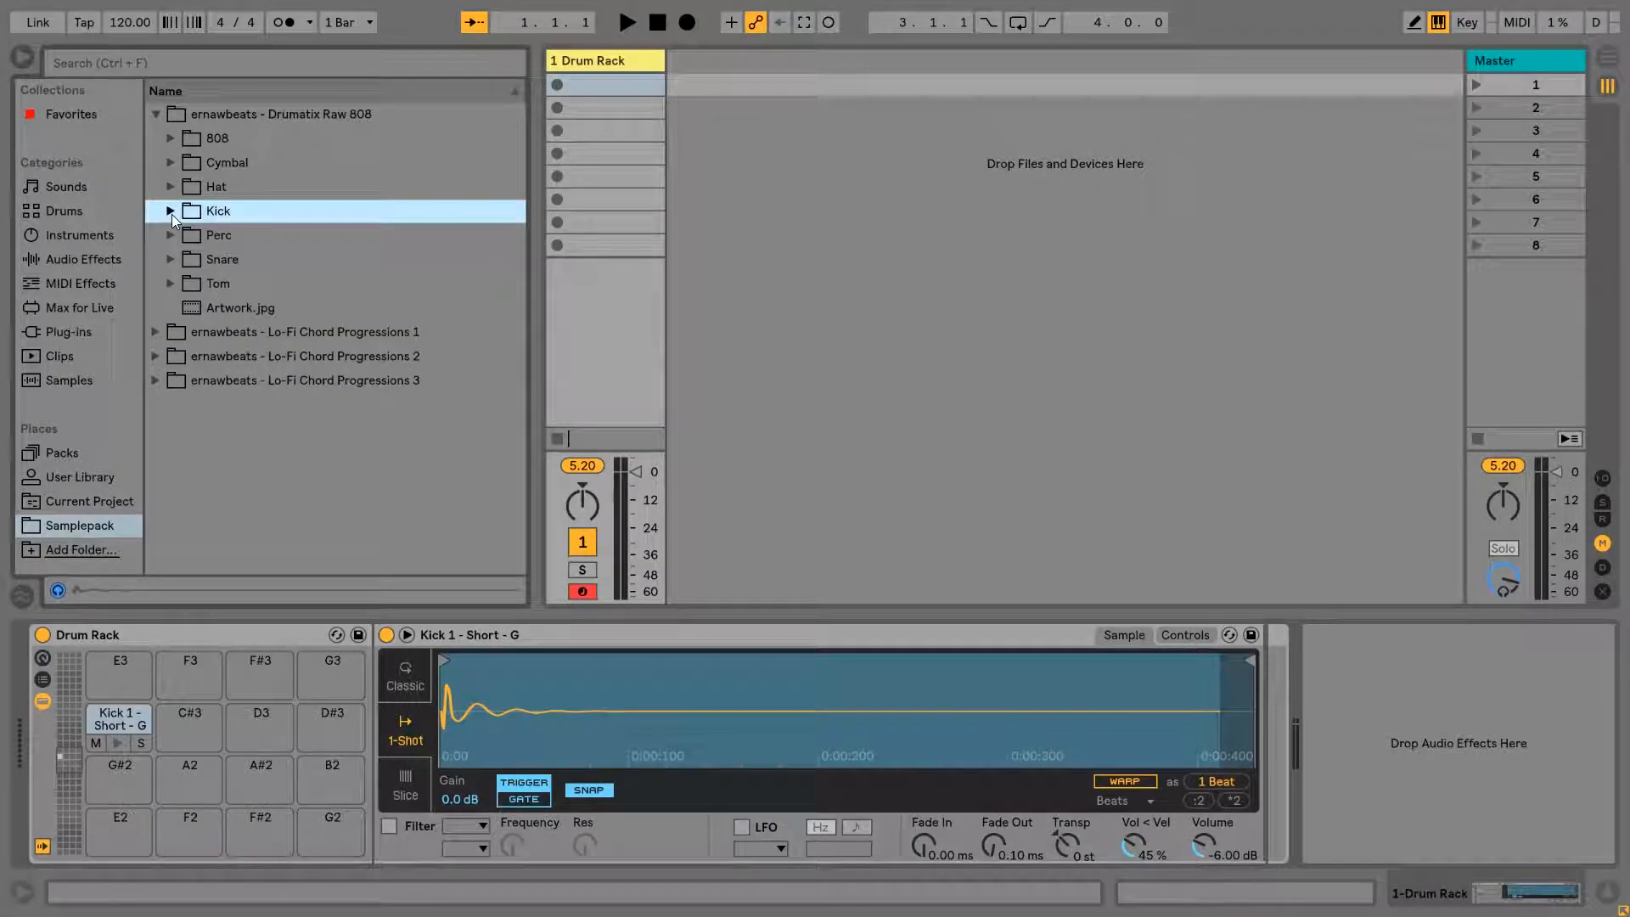
left_click(171, 186)
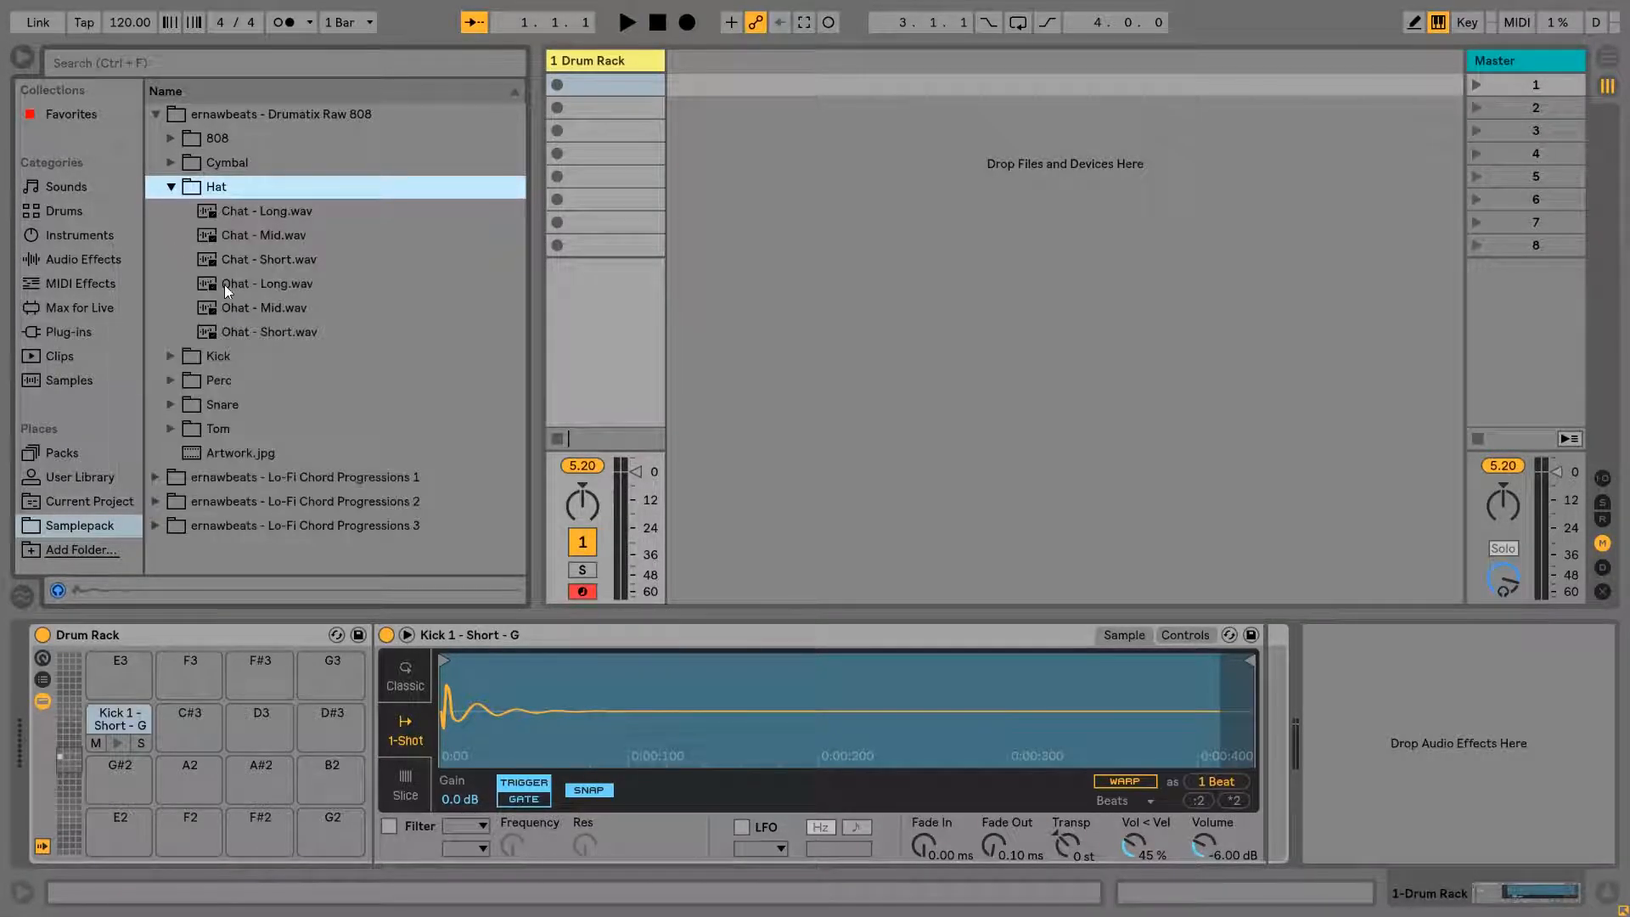
left_click(293, 260)
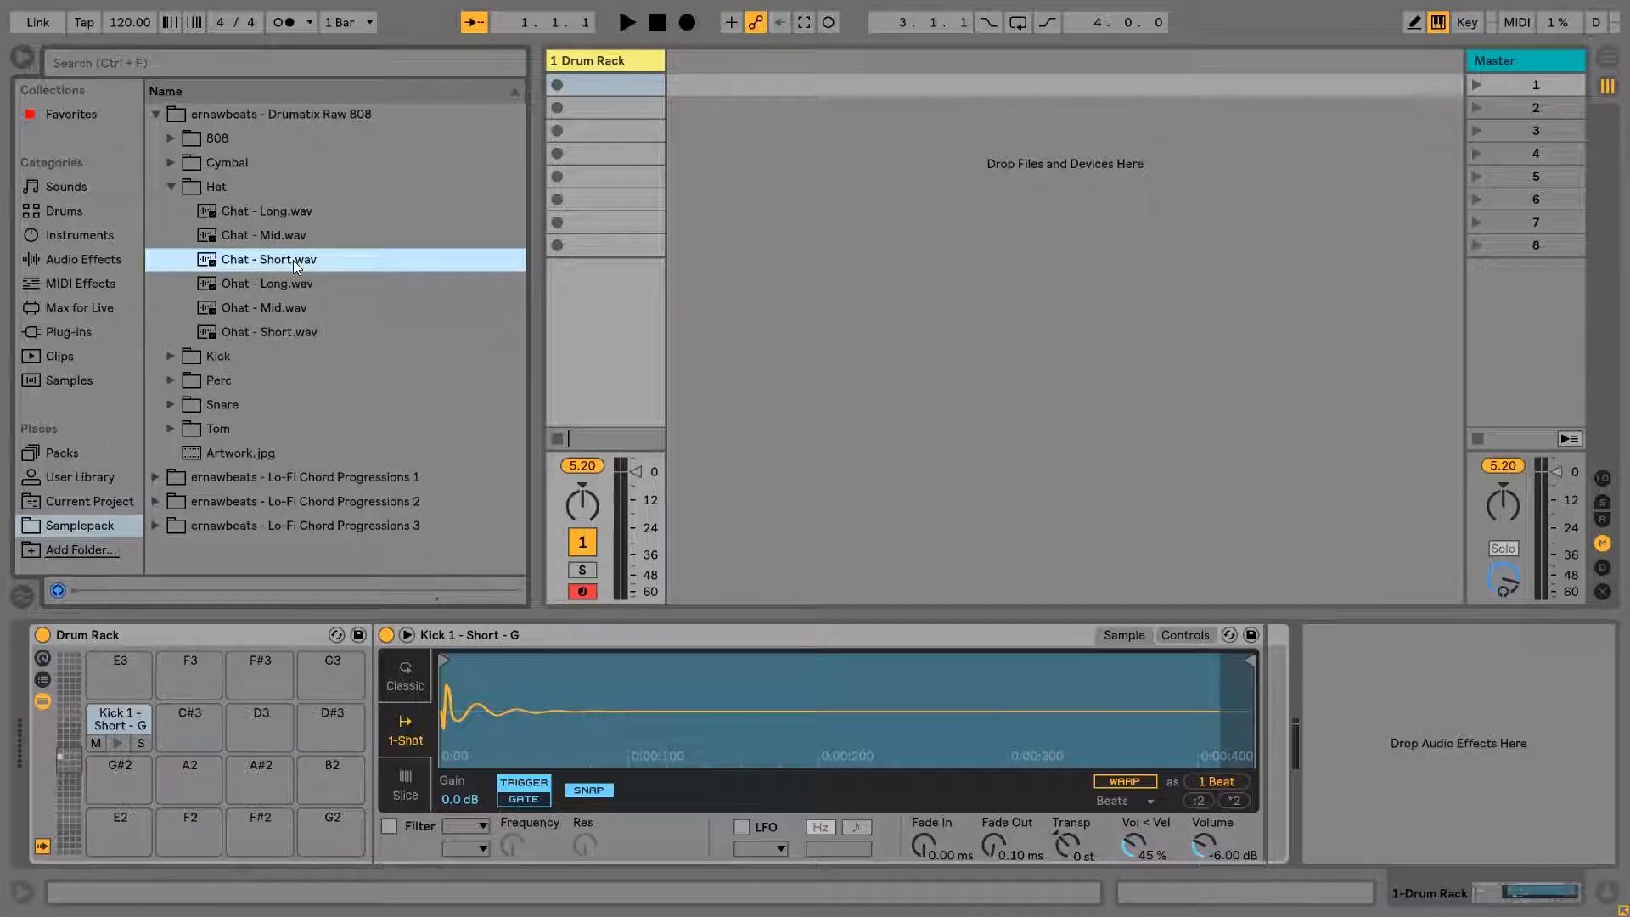
key("Down")
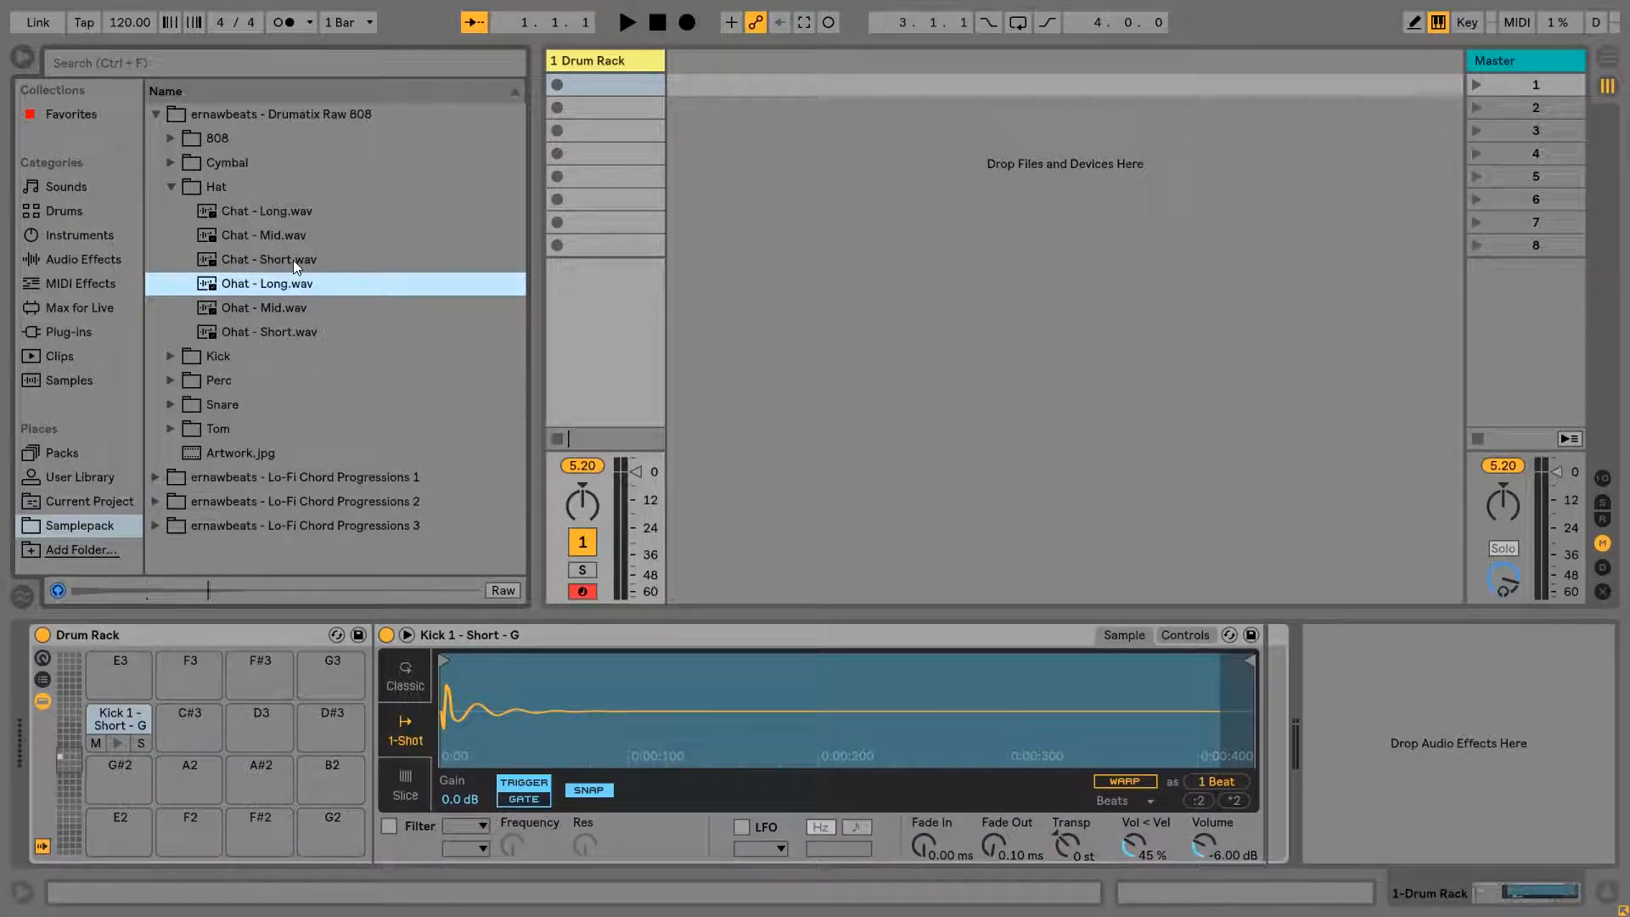
key("Up")
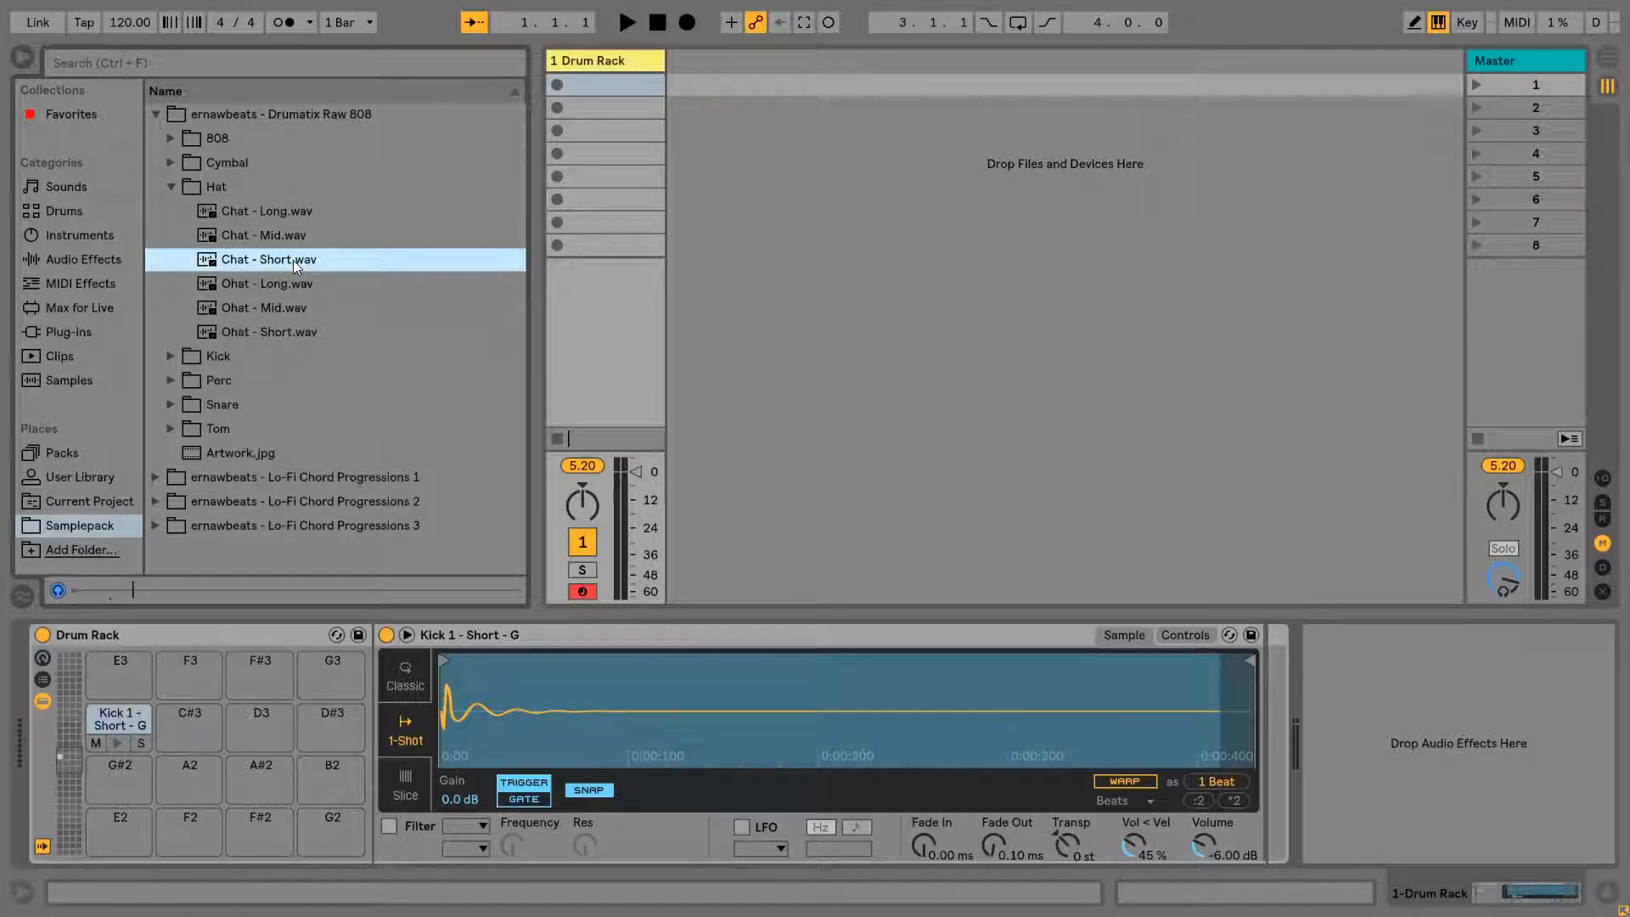
left_click_drag(294, 261, 197, 727)
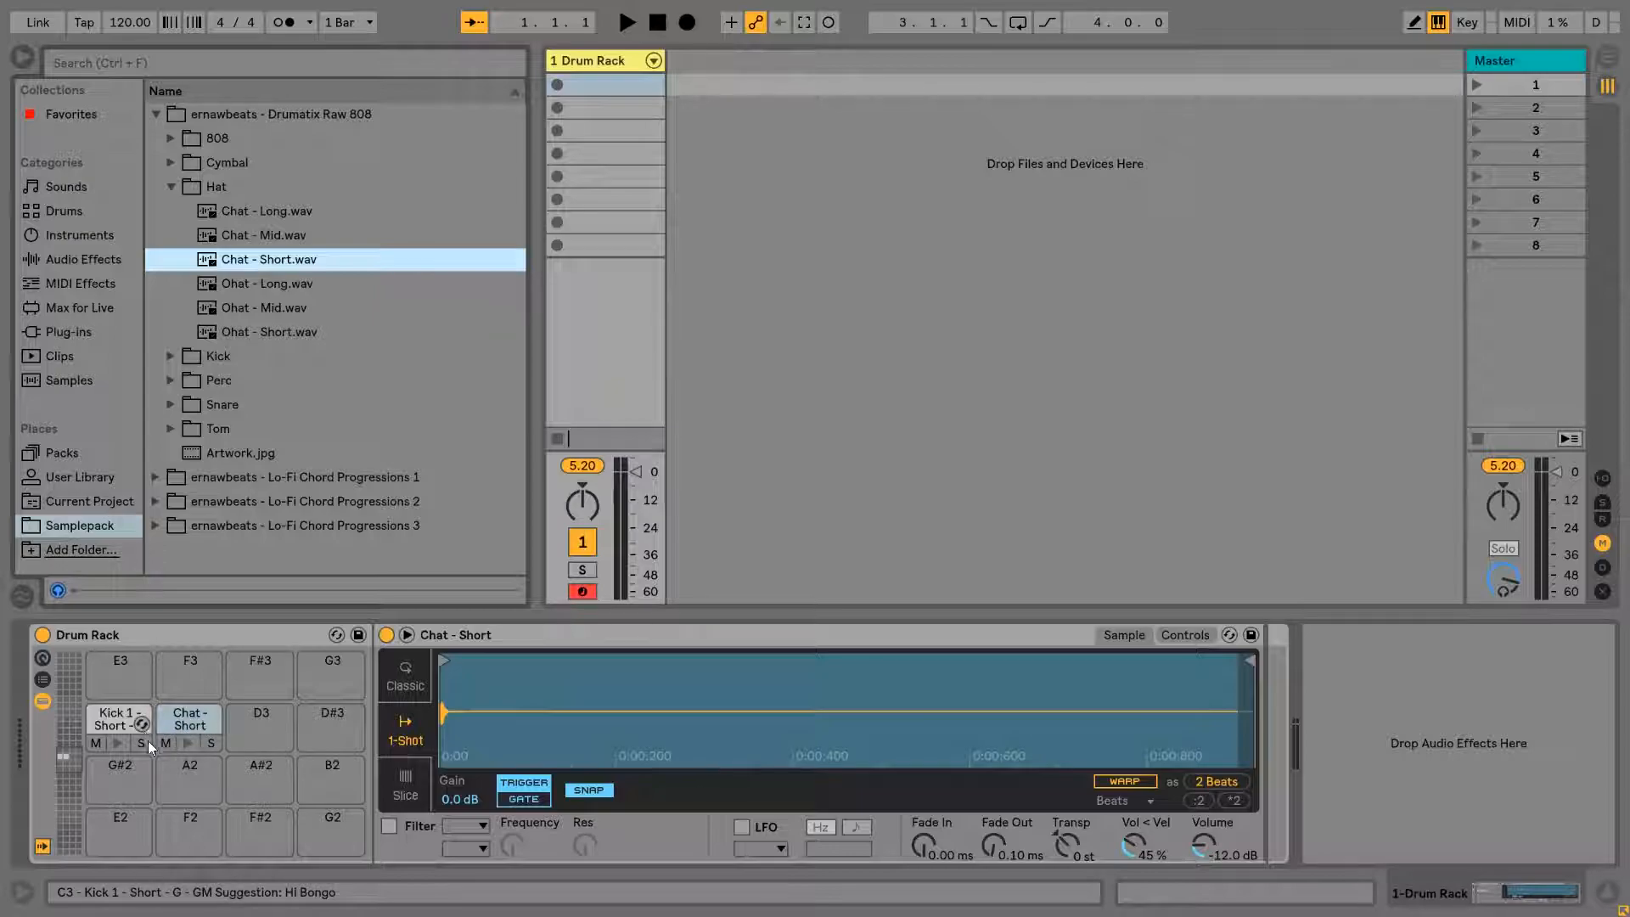
Play the closed hat repeatedly, alternating it with the kick, to hear both pads together.
key("w")
key("w")
key("w")
key("w")
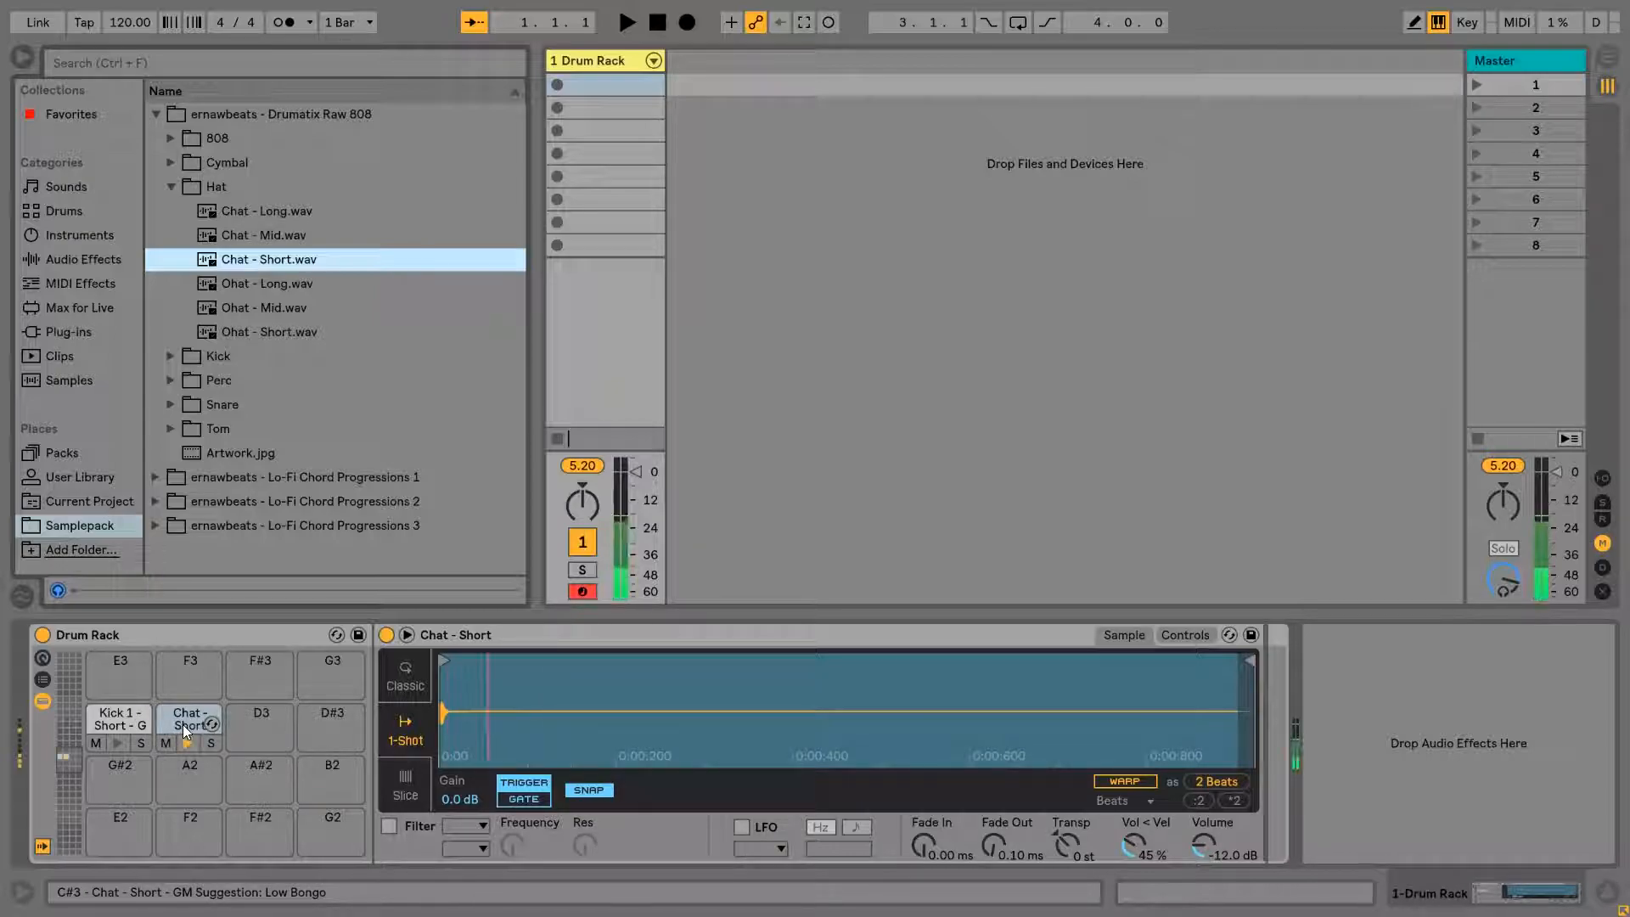
key("a")
key("w")
key("a")
key("w")
key("a")
key("w")
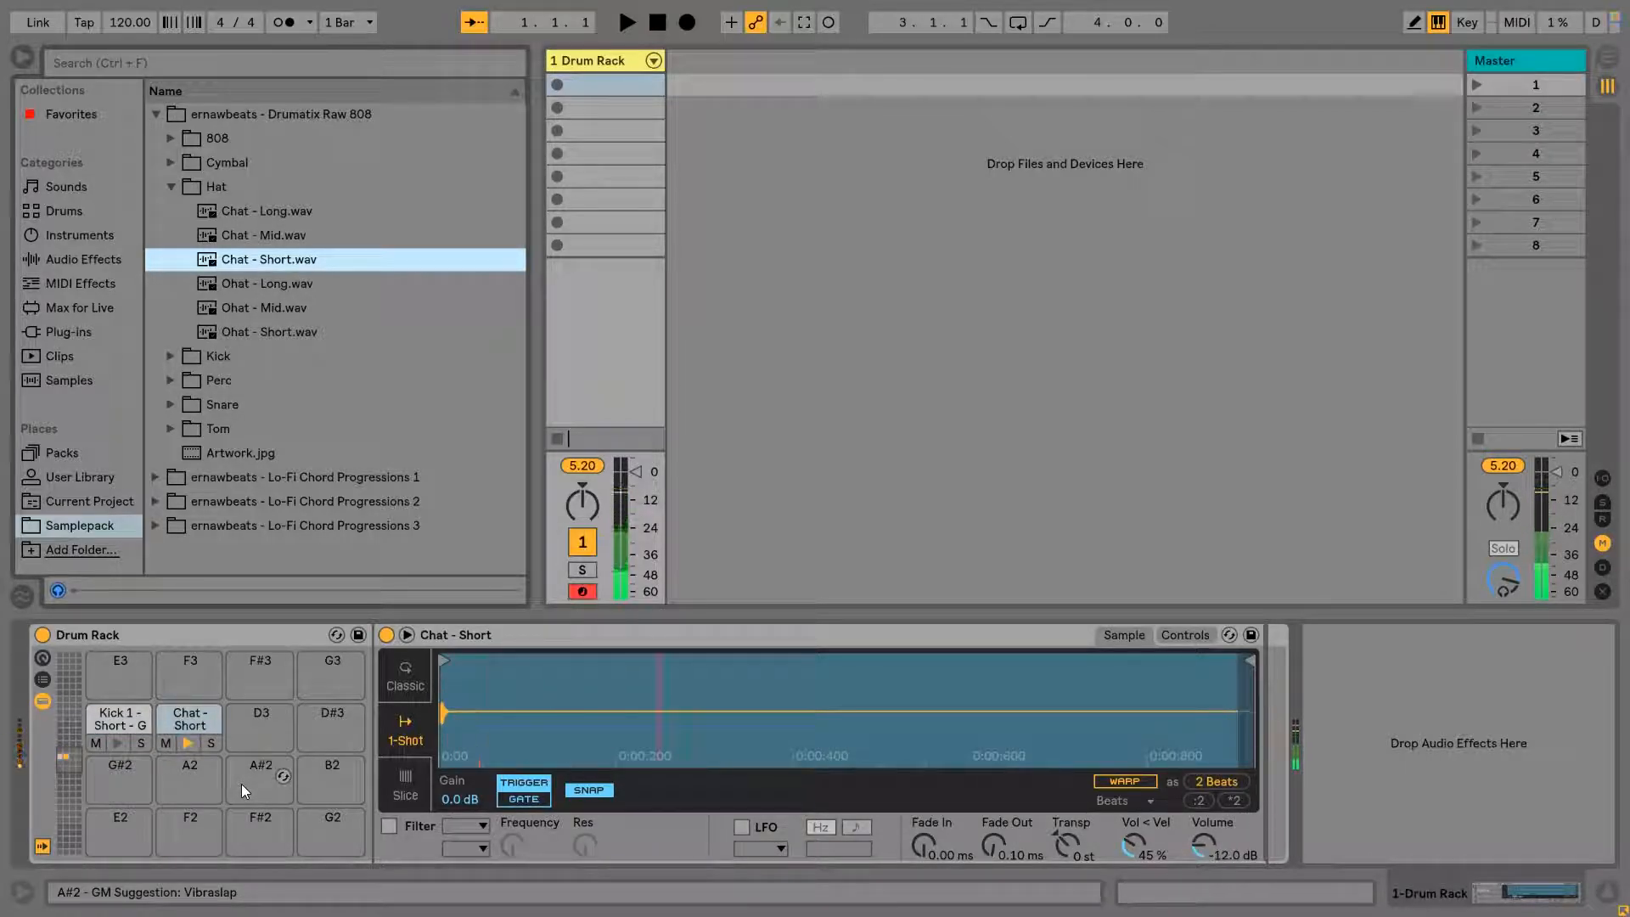
Audition the samples in the Snare folder and load Snare 2 - Snappy high.wav onto the D3 pad.
left_click(170, 187)
left_click(170, 259)
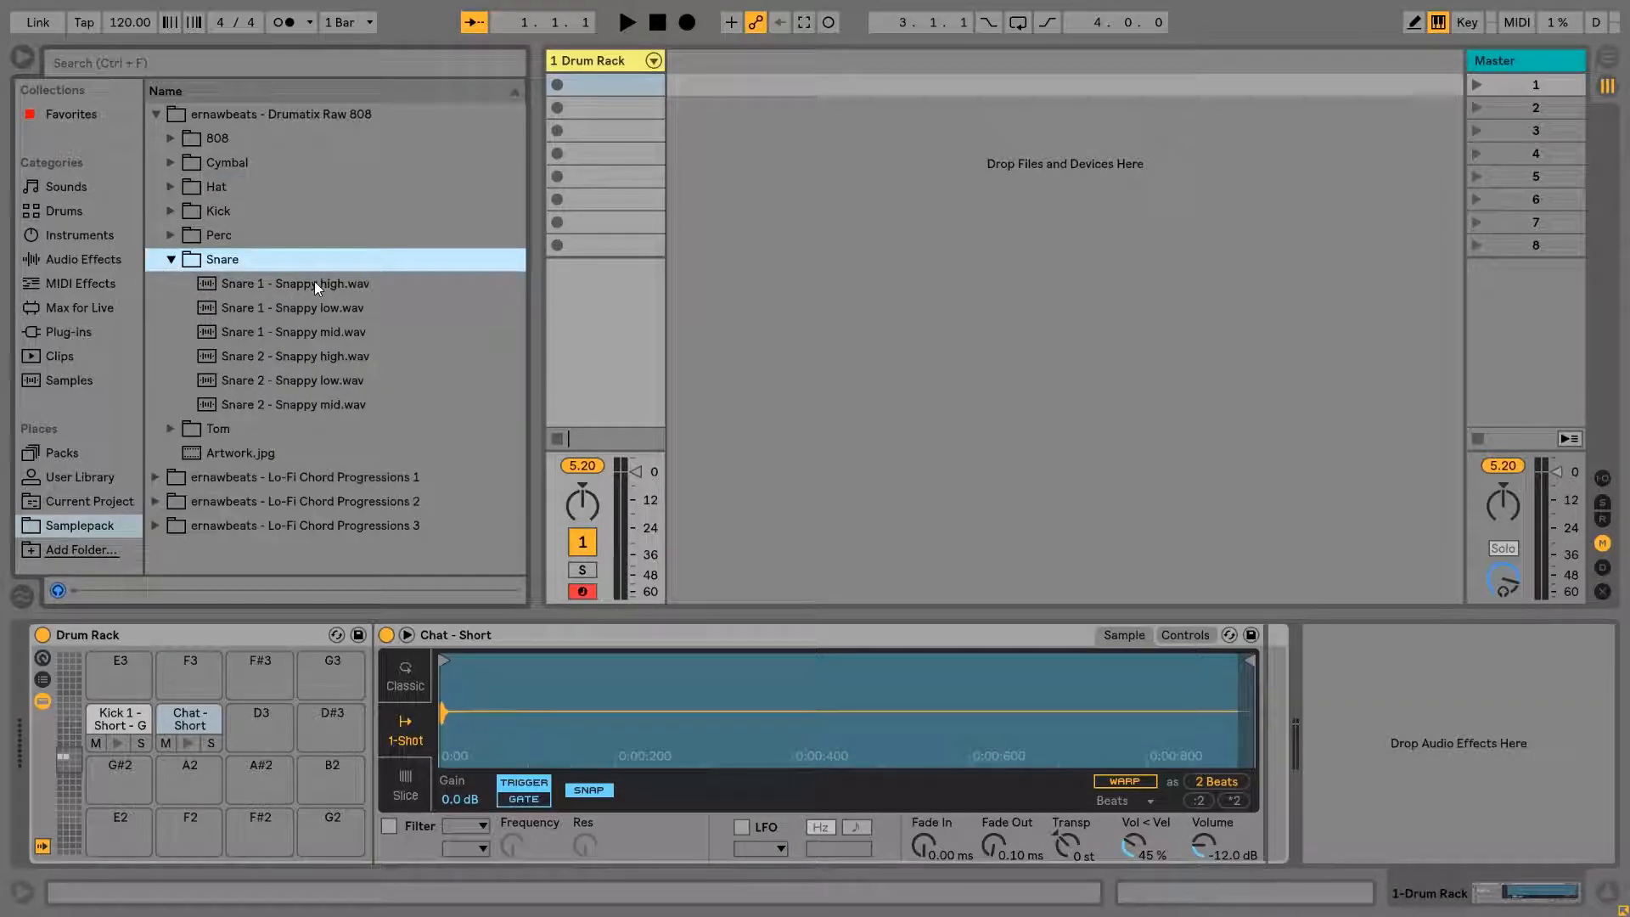
key("Down")
key("Down")
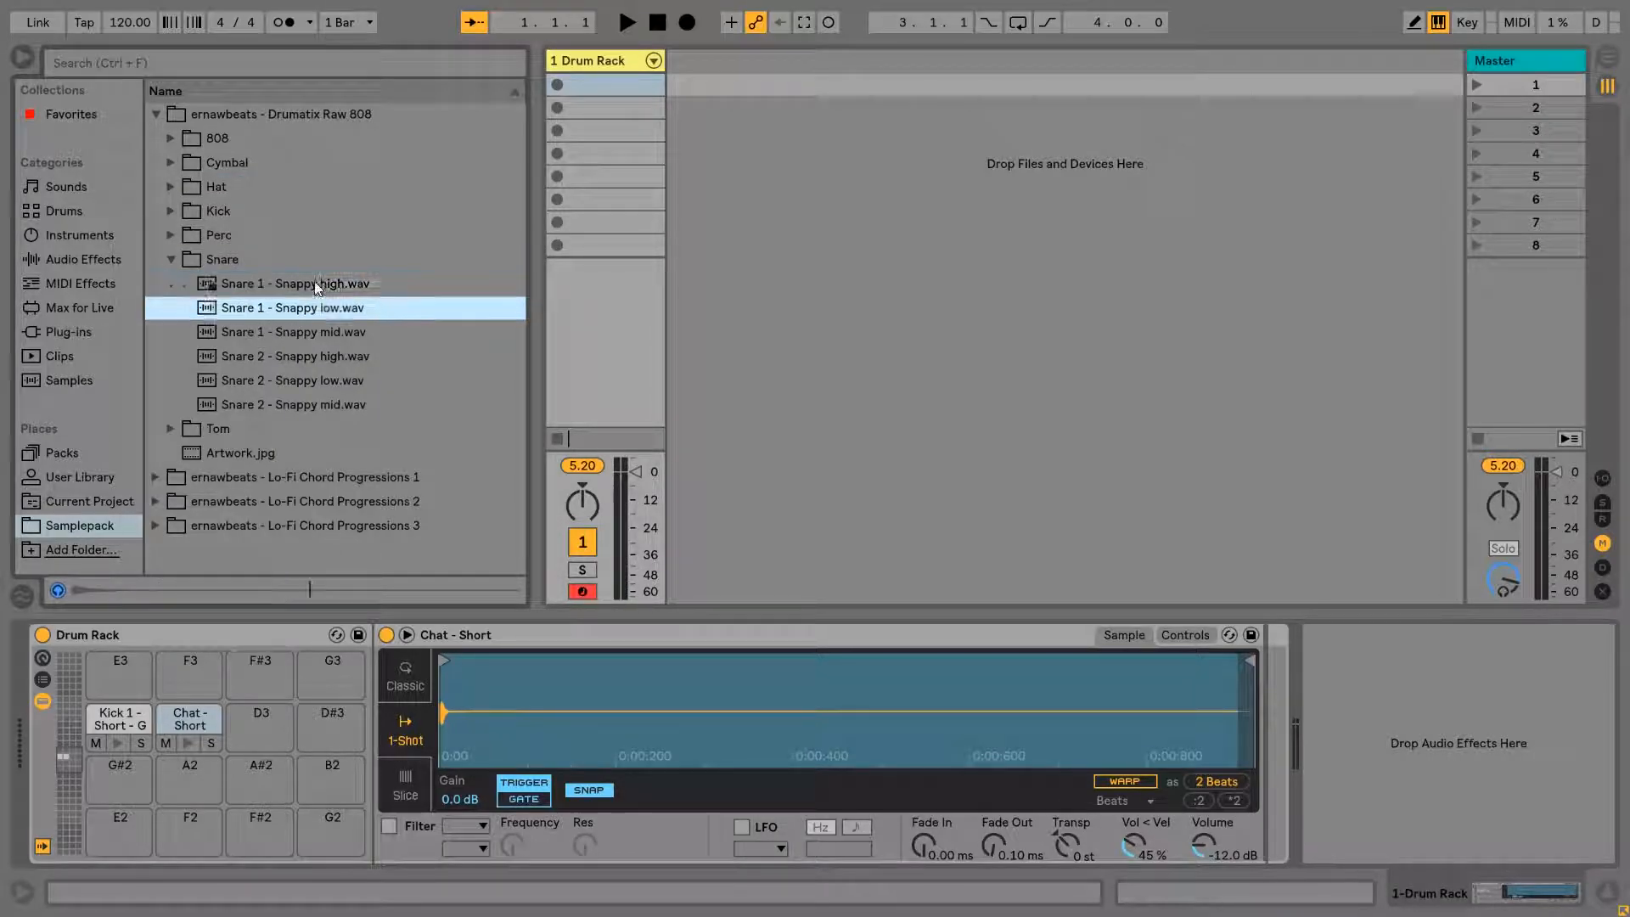
key("Down")
key("Down")
key("Down")
key("Down")
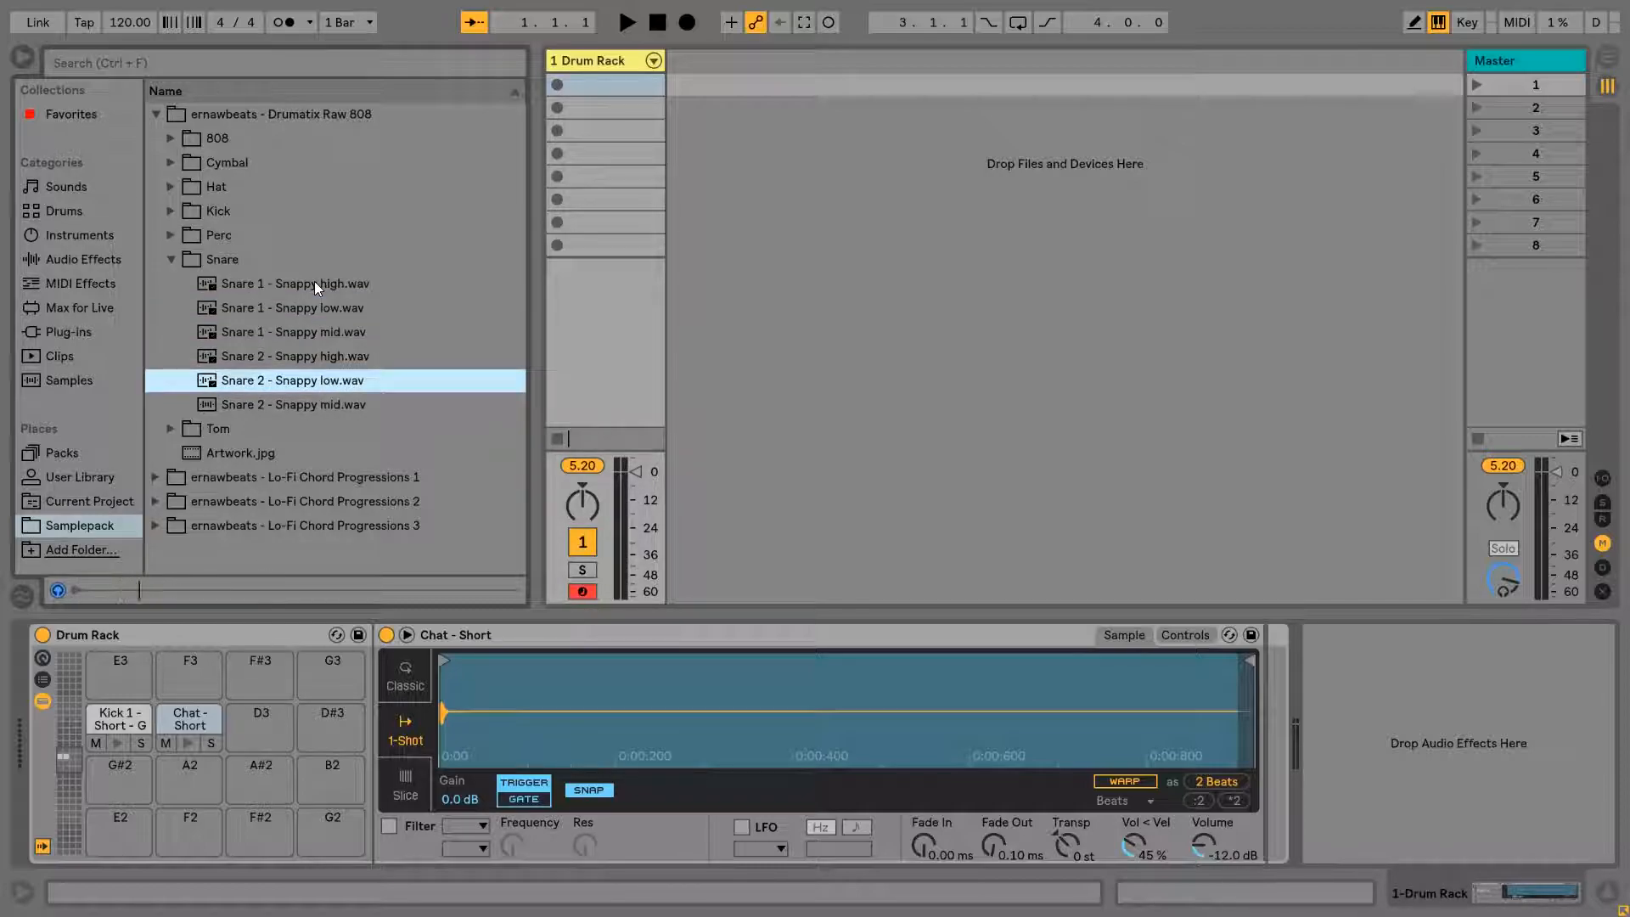
key("Up")
key("Up")
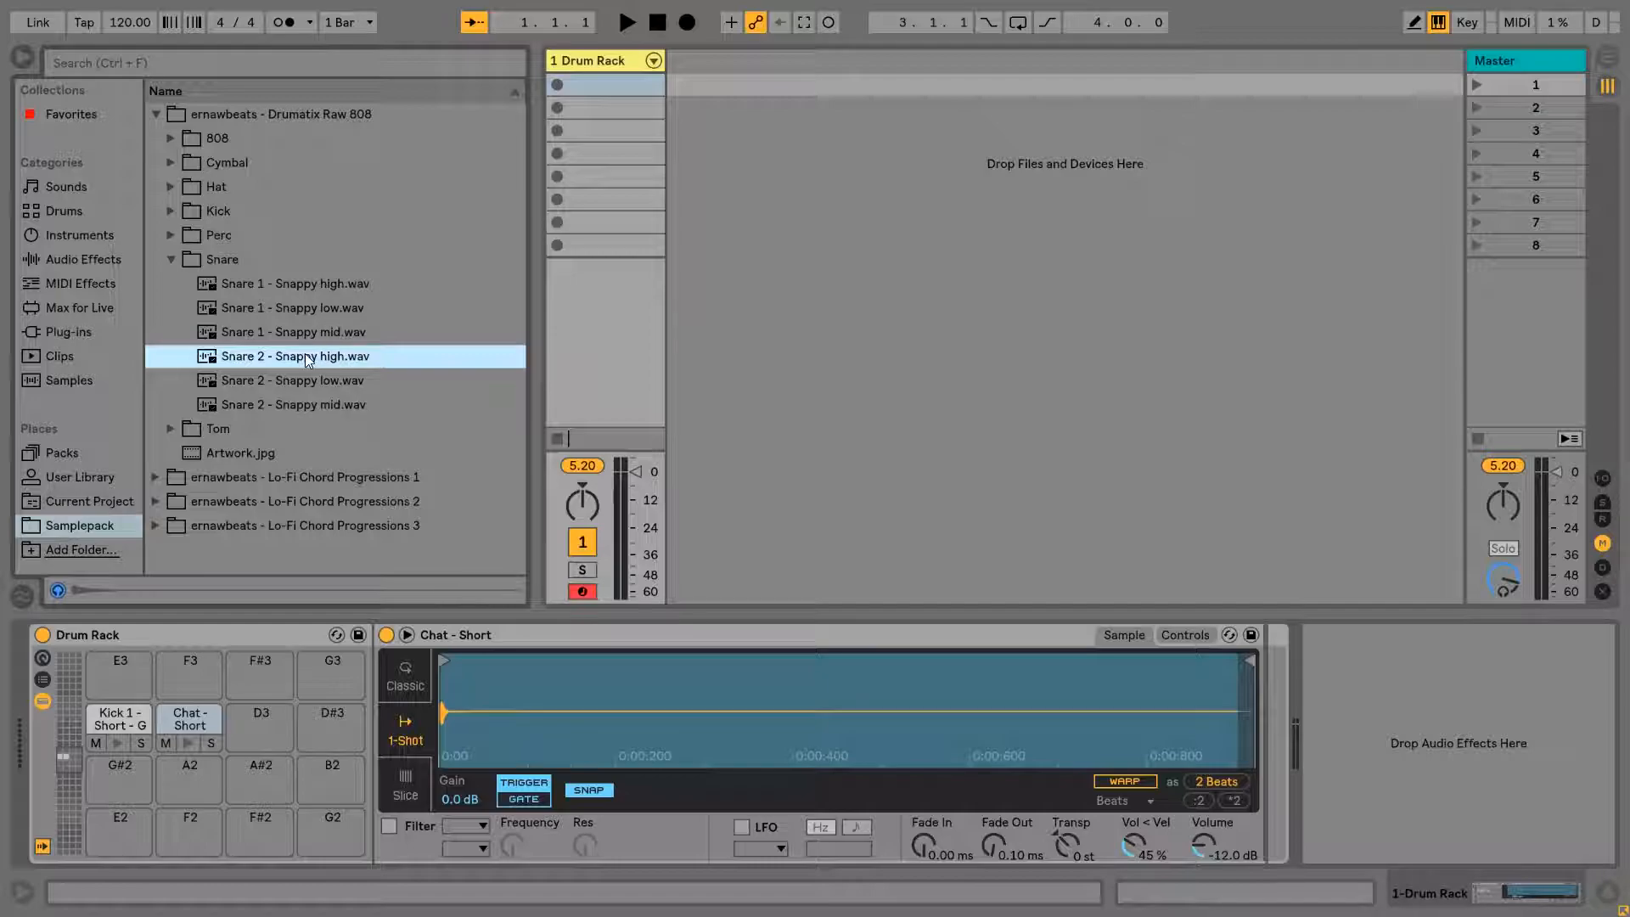
left_click_drag(346, 633, 257, 728)
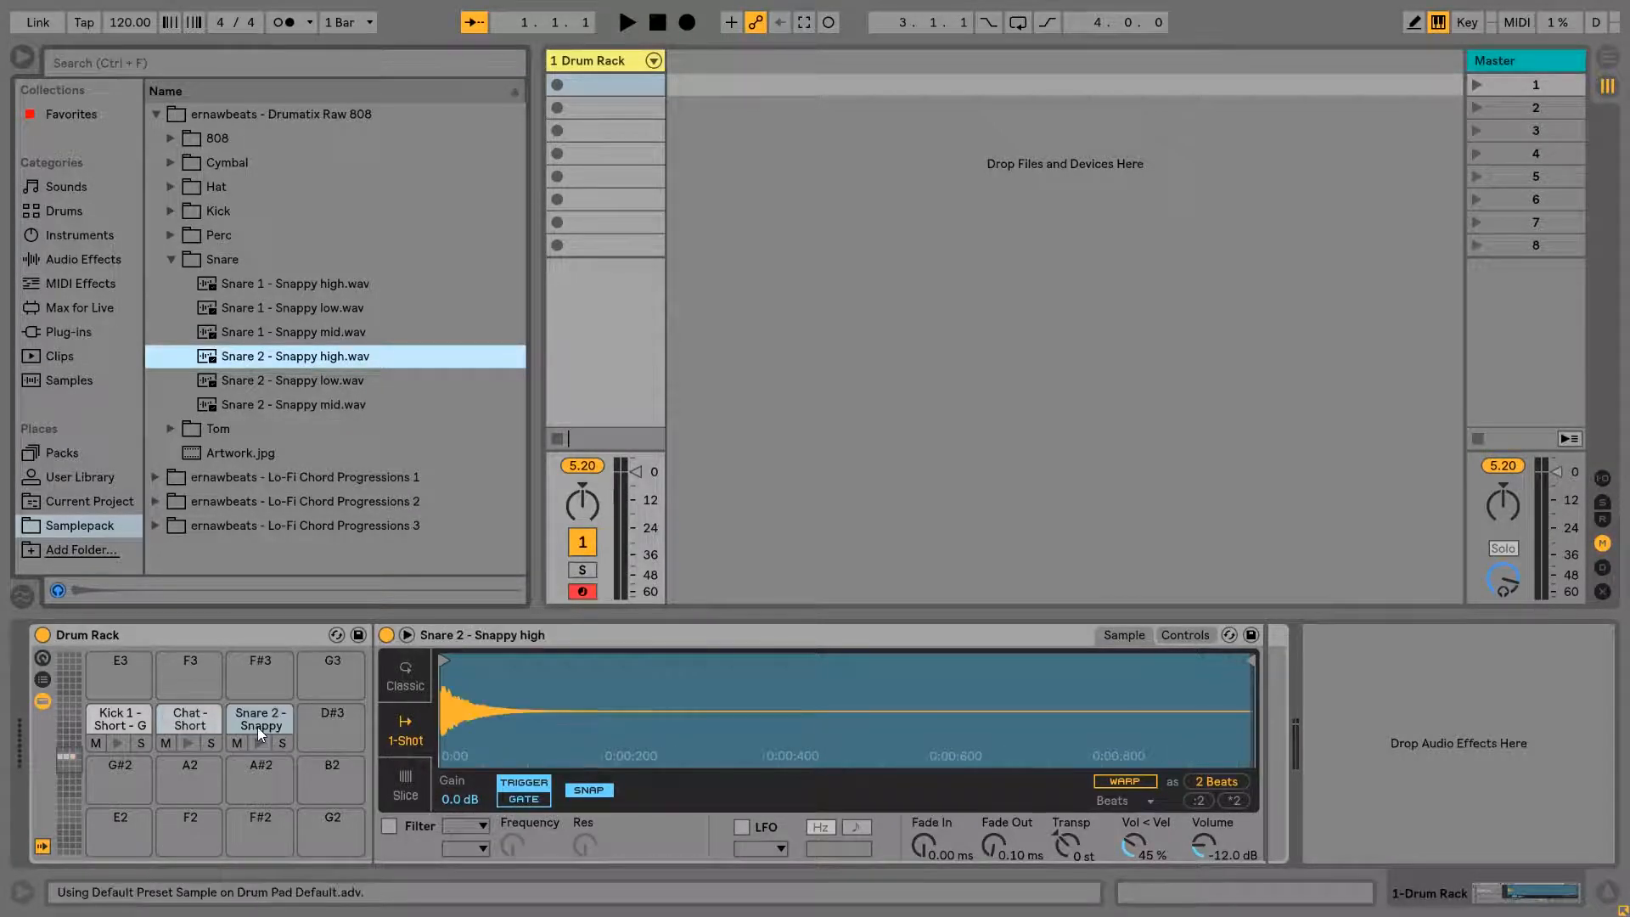
Play the snare pad and the closed hat pad to hear how they sound.
key("s")
key("w")
key("w")
key("w")
key("w")
key("w")
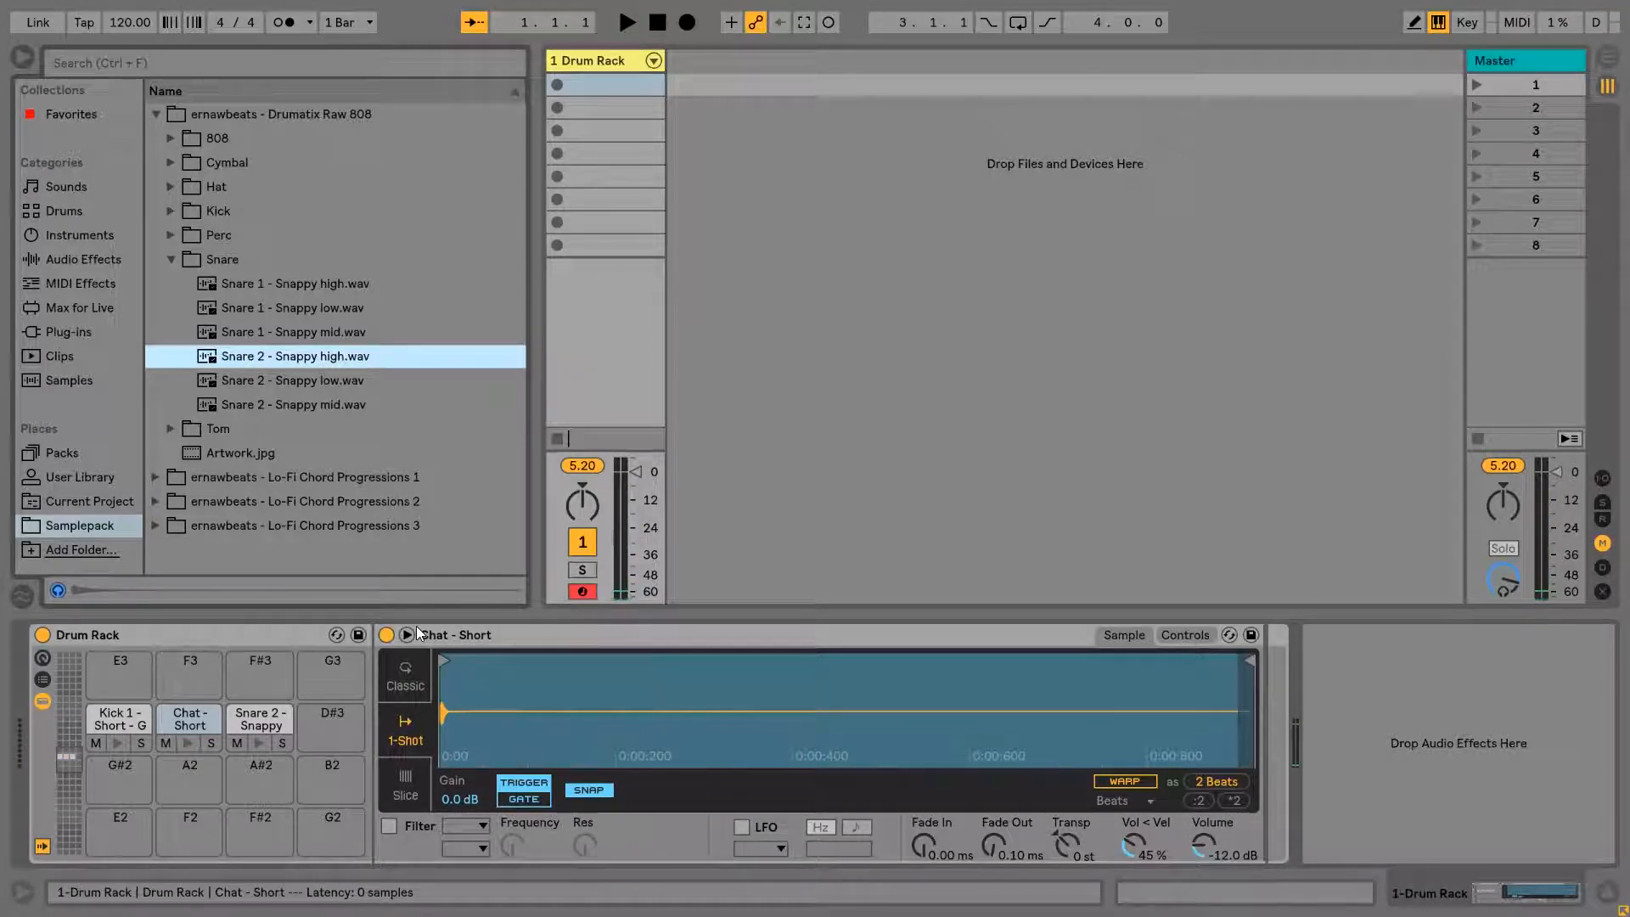
Audition the open hats in the Hat folder and load Ohat - Mid.wav onto the D#3 pad.
key("Left")
key("Left")
key("Up")
key("Up")
key("Up")
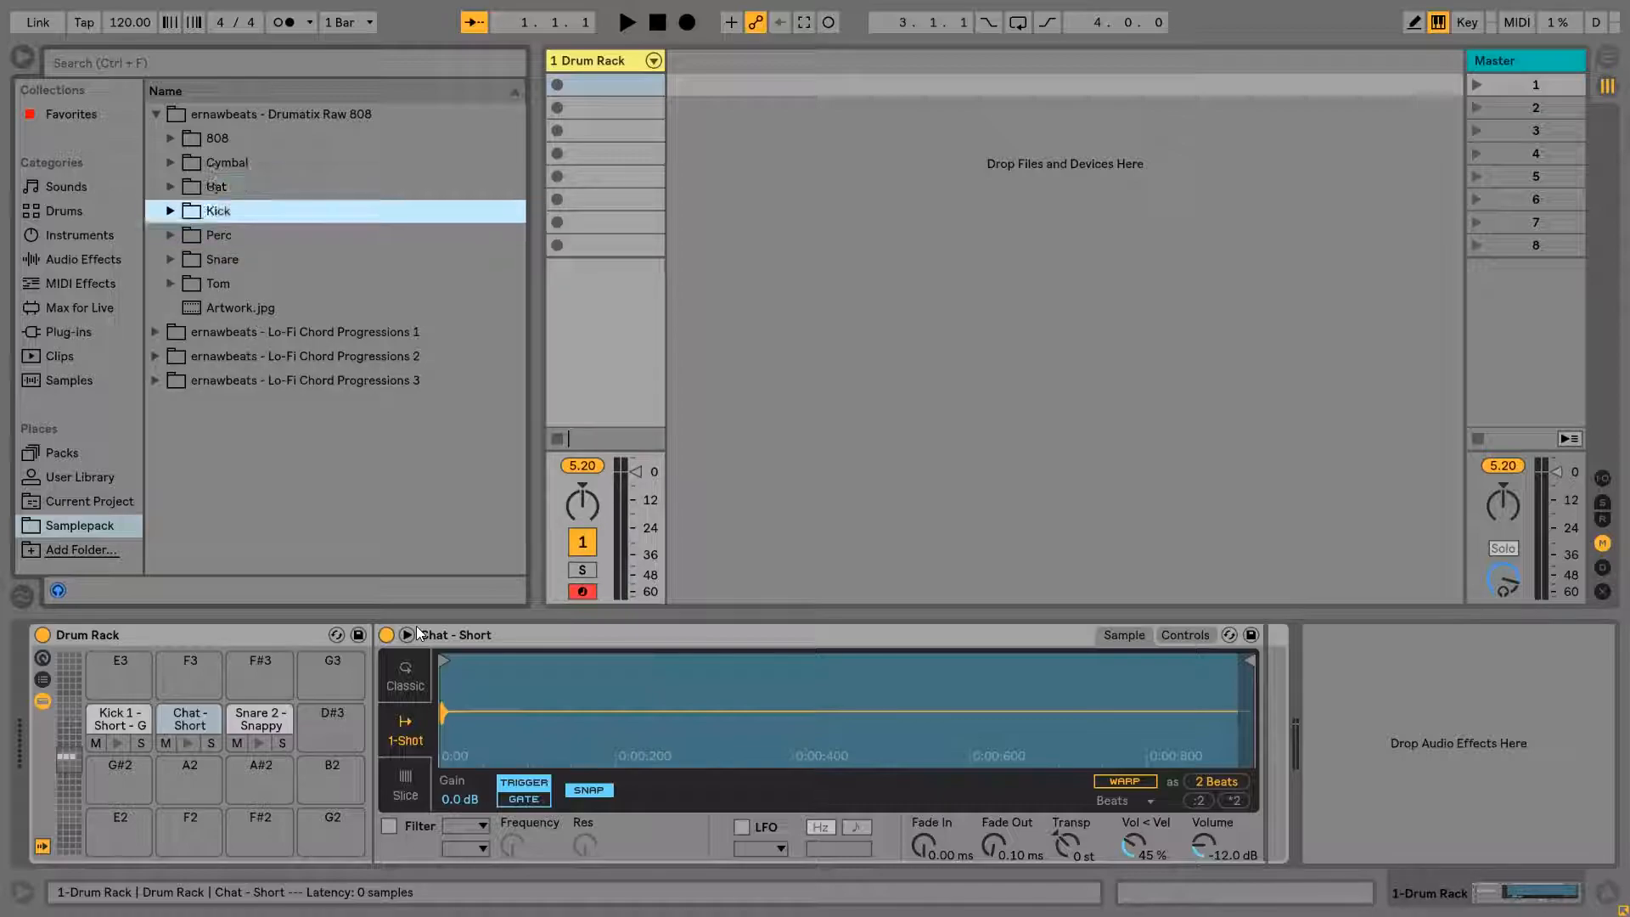
key("Right")
key("Down")
key("Down")
key("Down")
key("Down")
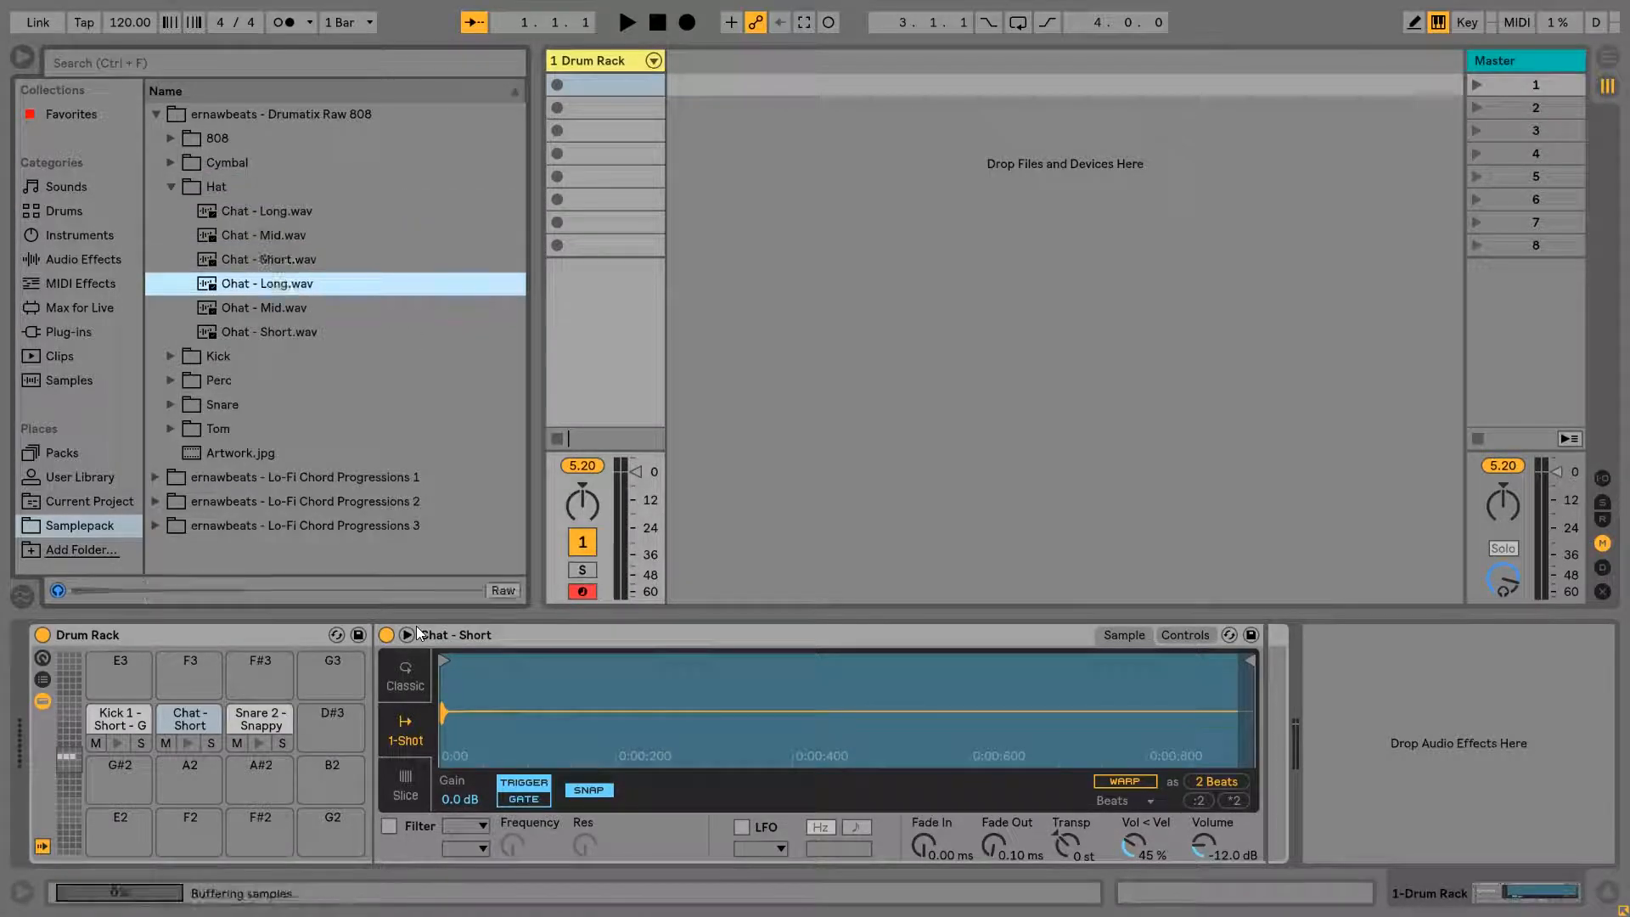
key("Down")
key("Down")
key("Up")
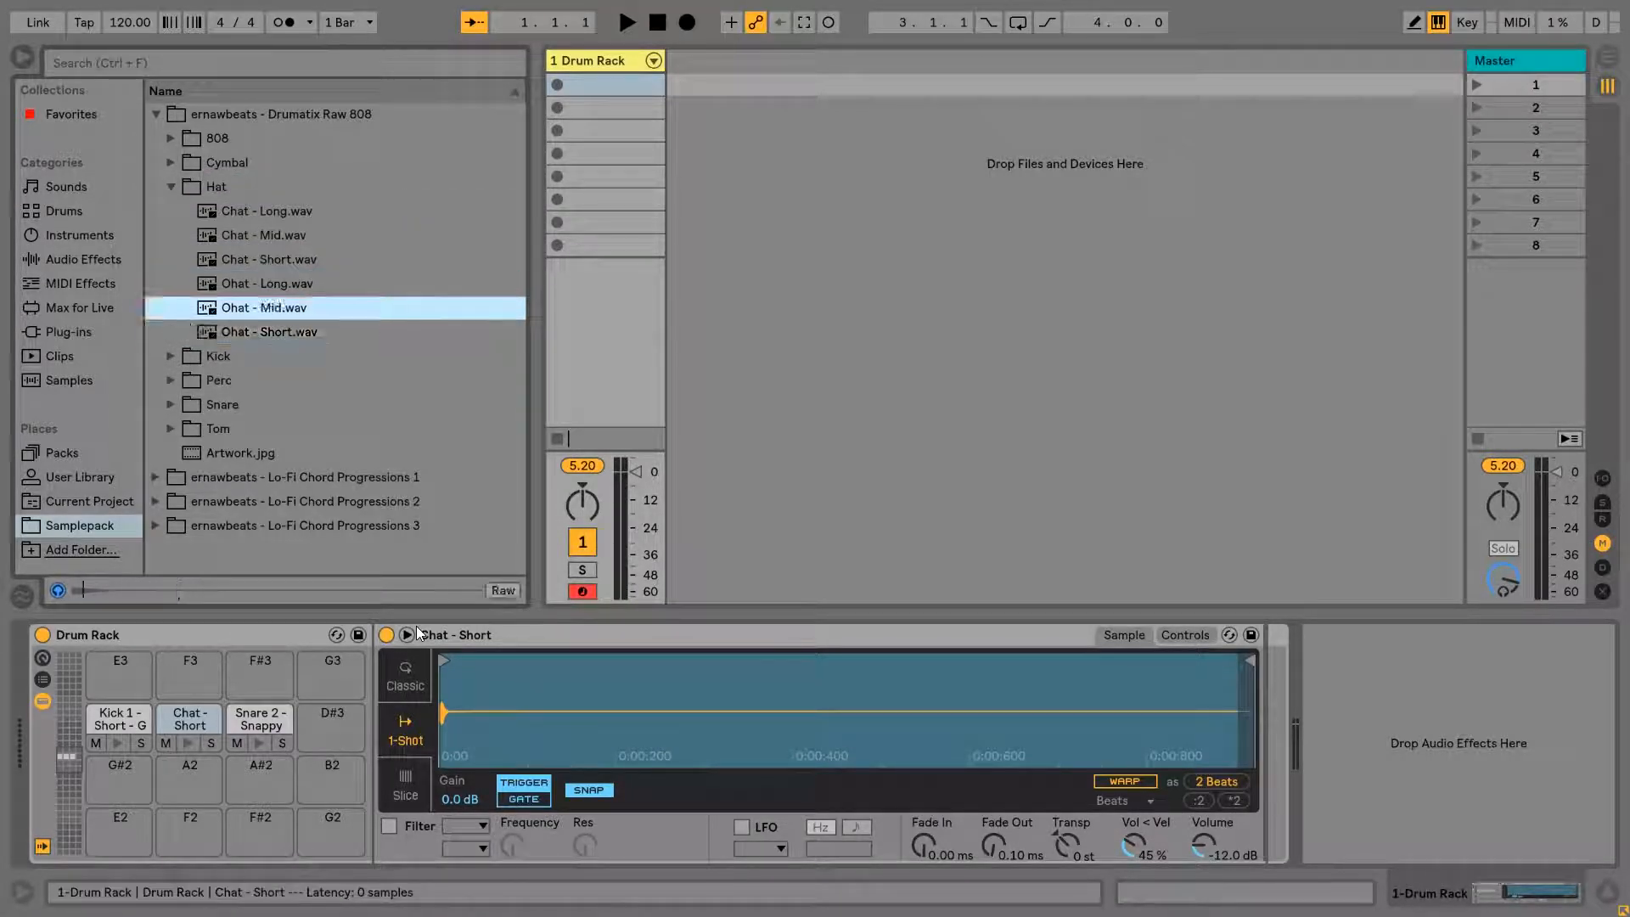
left_click_drag(267, 307, 339, 729)
left_click(171, 186)
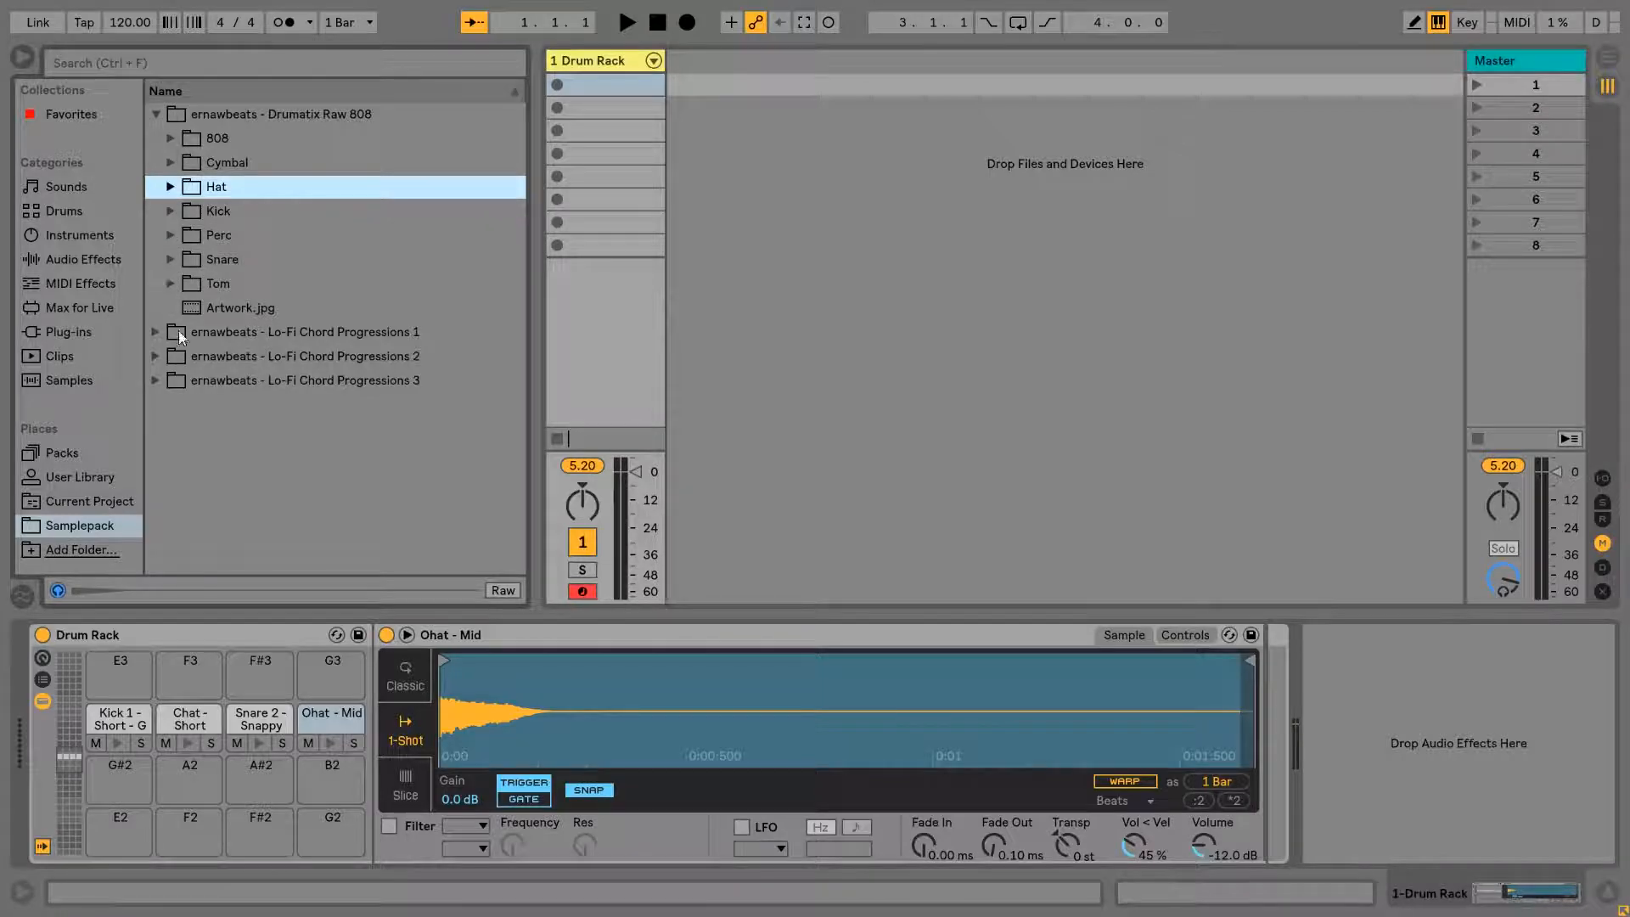
Play the kick, closed hat, snare and open hat pads to compare their levels.
left_click(119, 747)
left_click(183, 745)
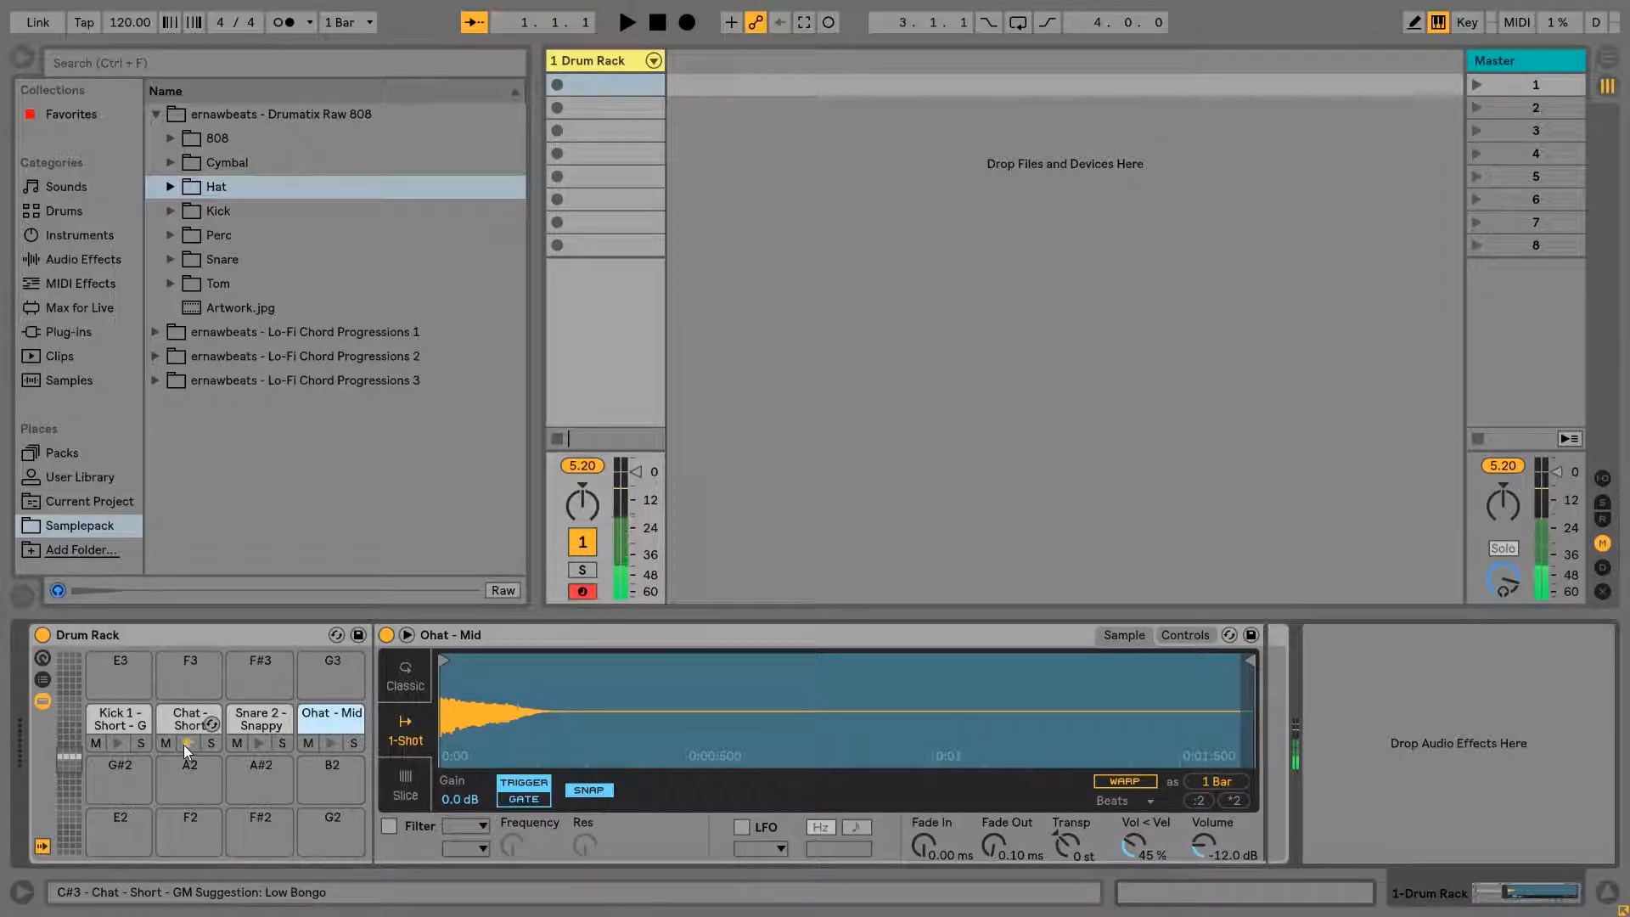
left_click(257, 746)
left_click(327, 742)
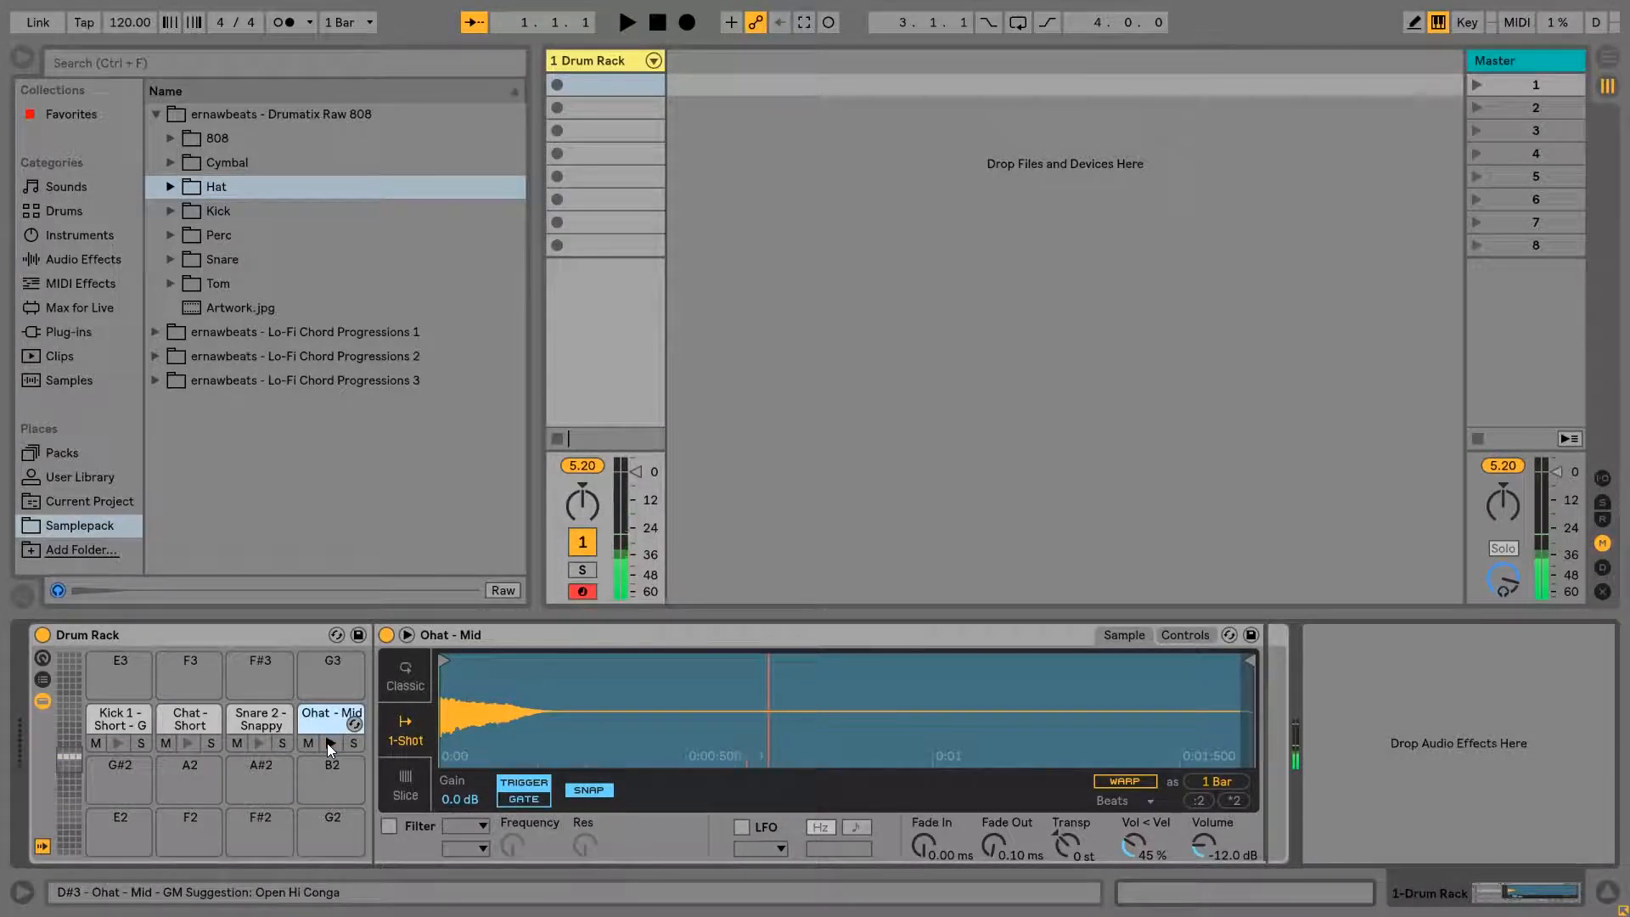
left_click(188, 744)
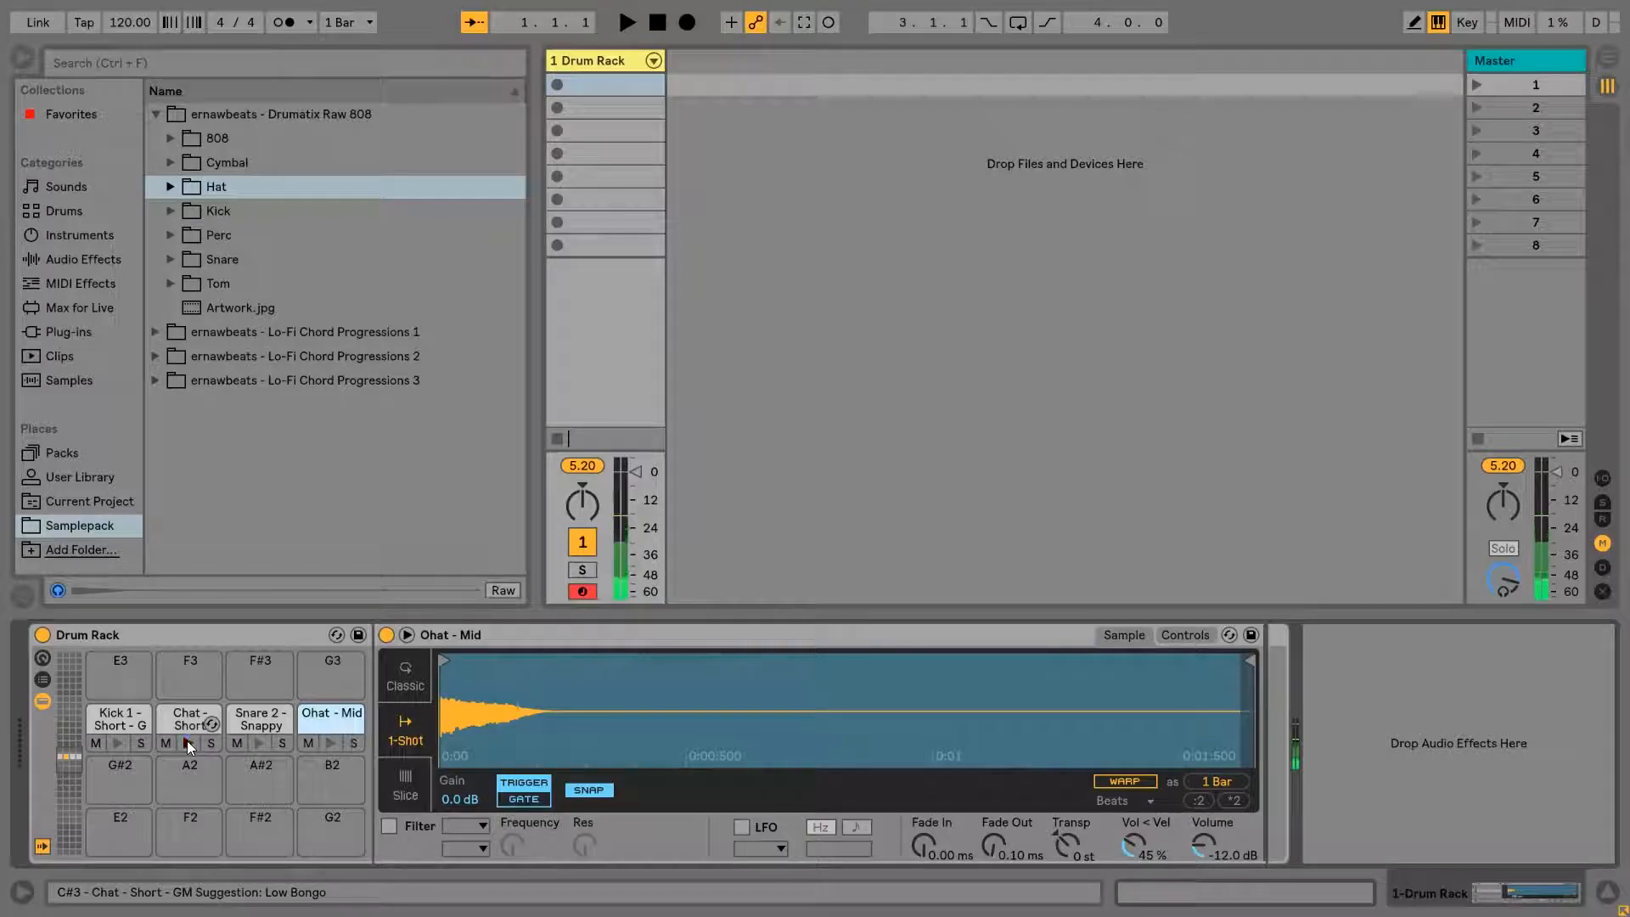
Set the volume of the open hat and snare samples to -6 dB each.
left_click(1231, 856)
type("-")
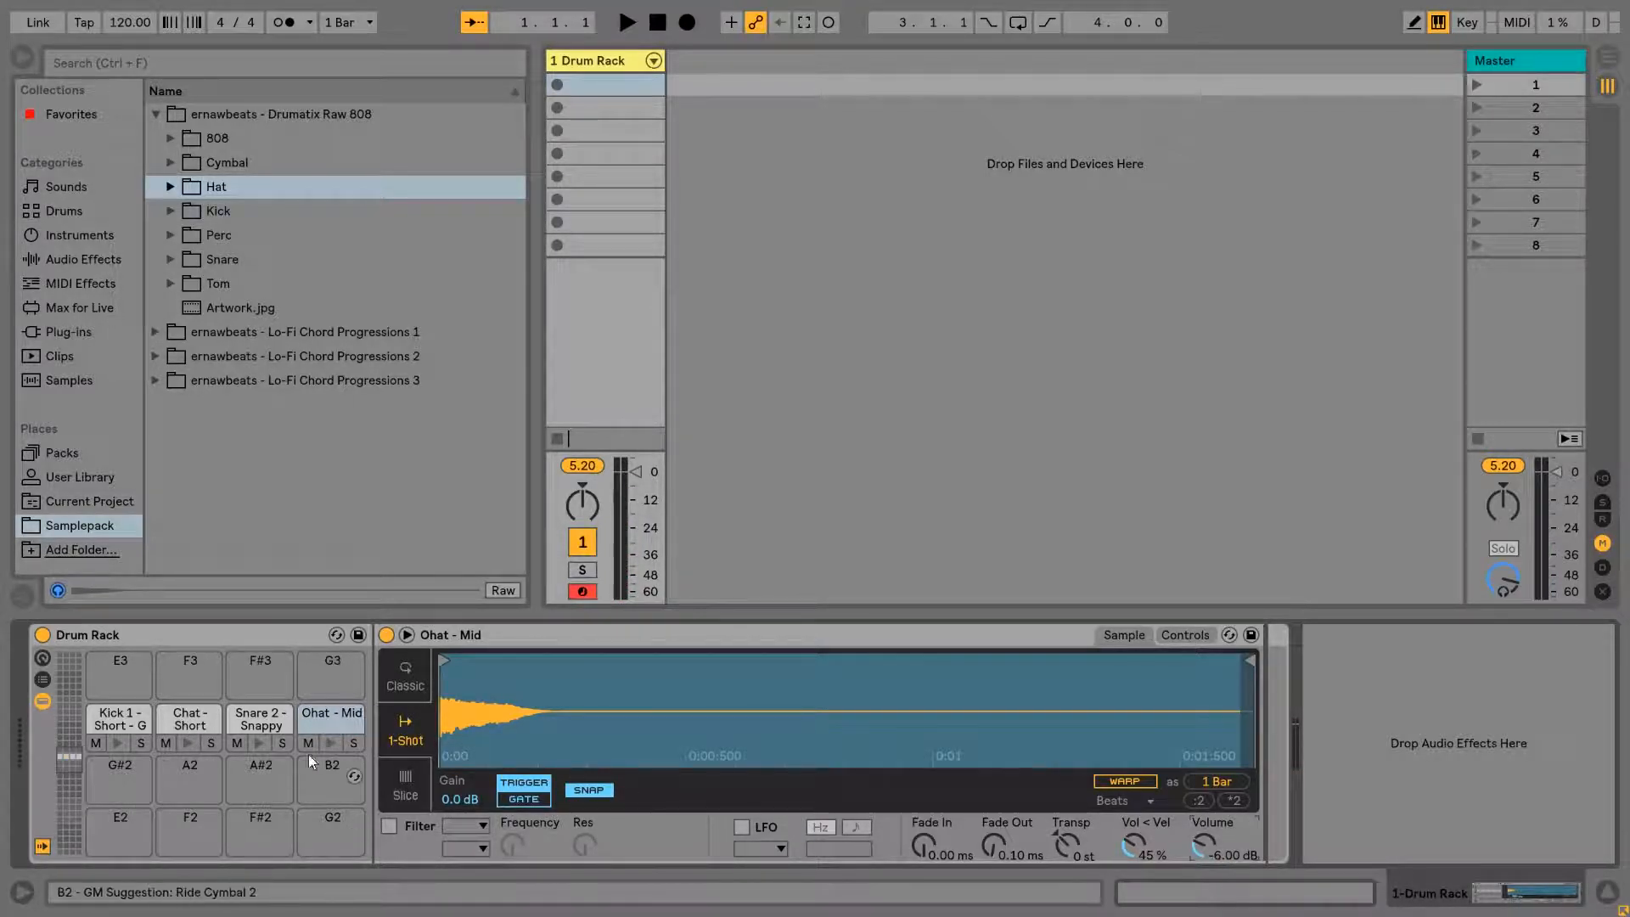
left_click(257, 743)
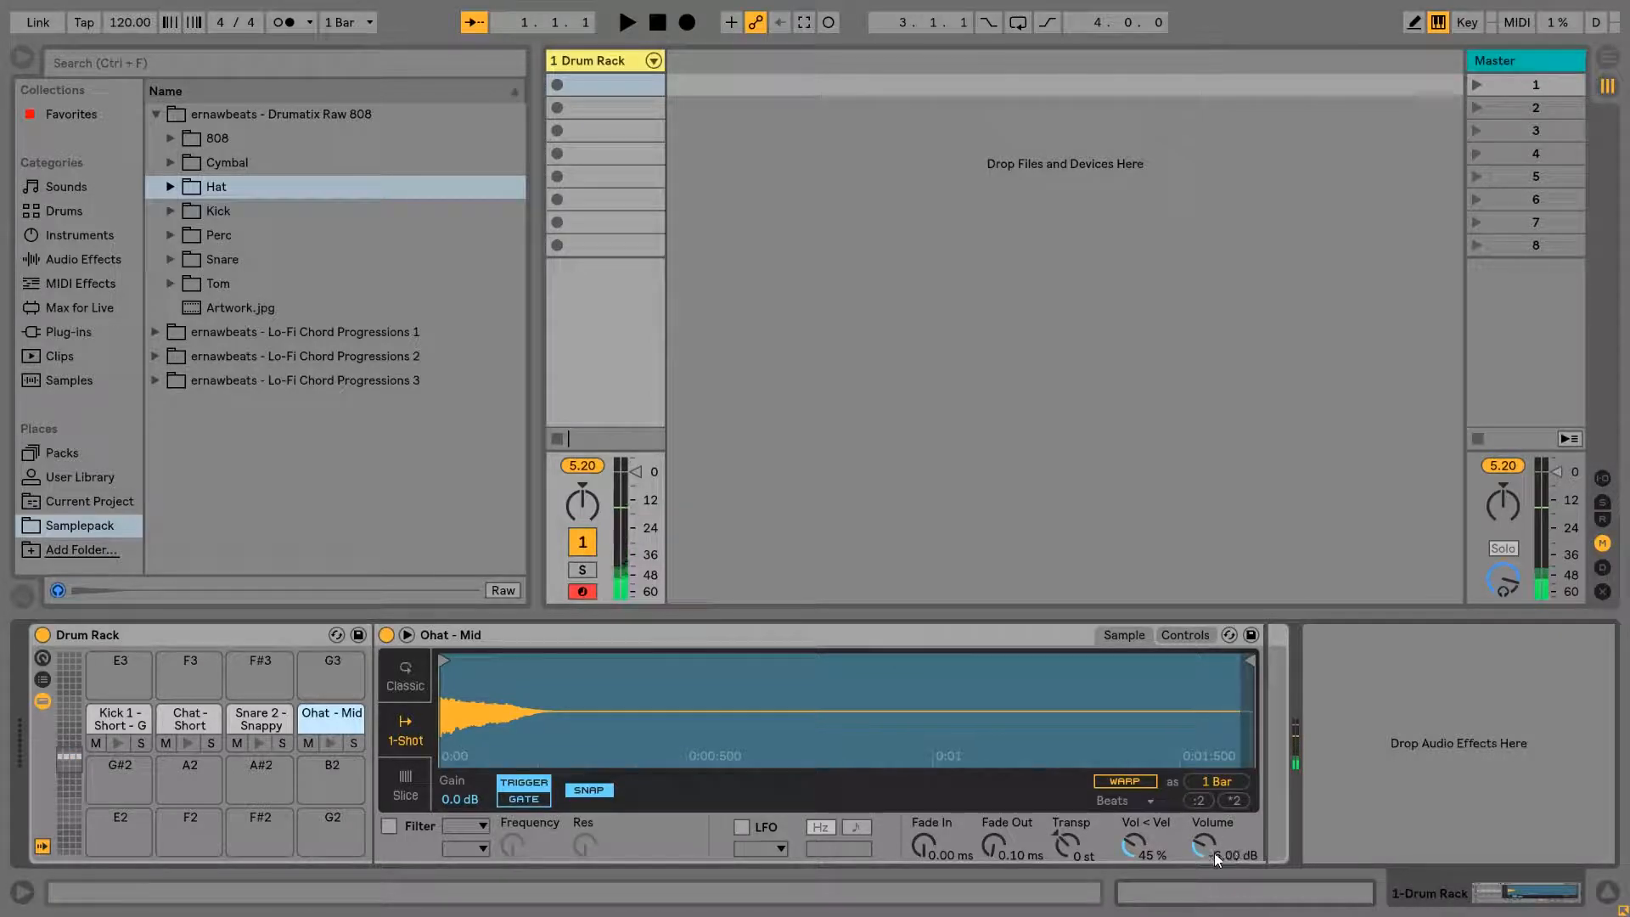
left_click(276, 726)
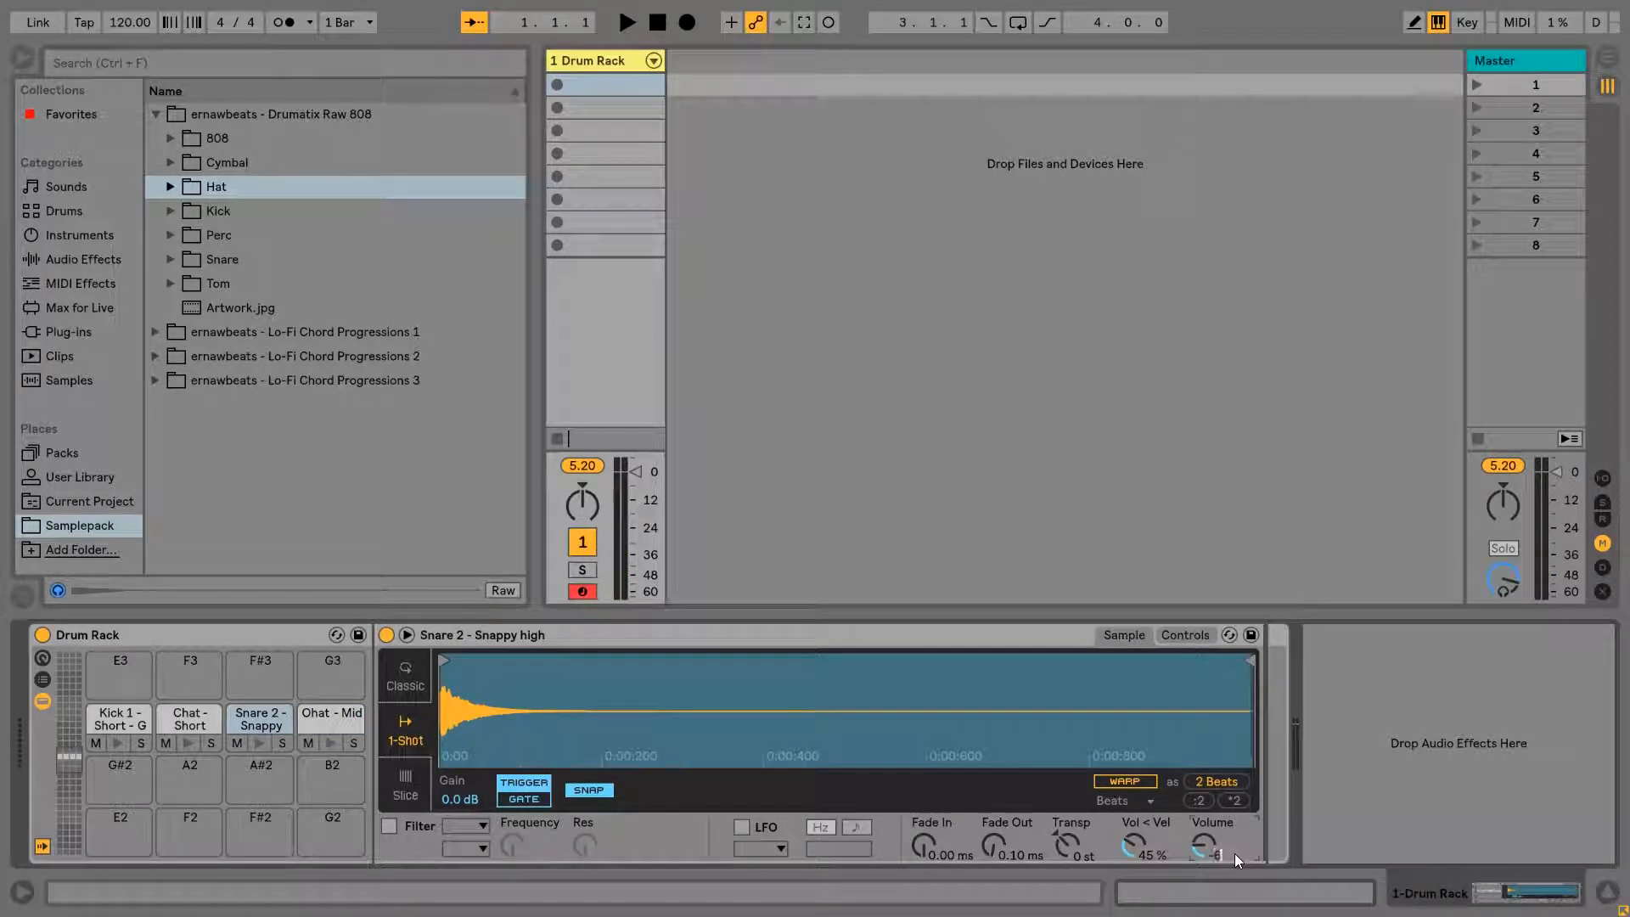
left_click(323, 721)
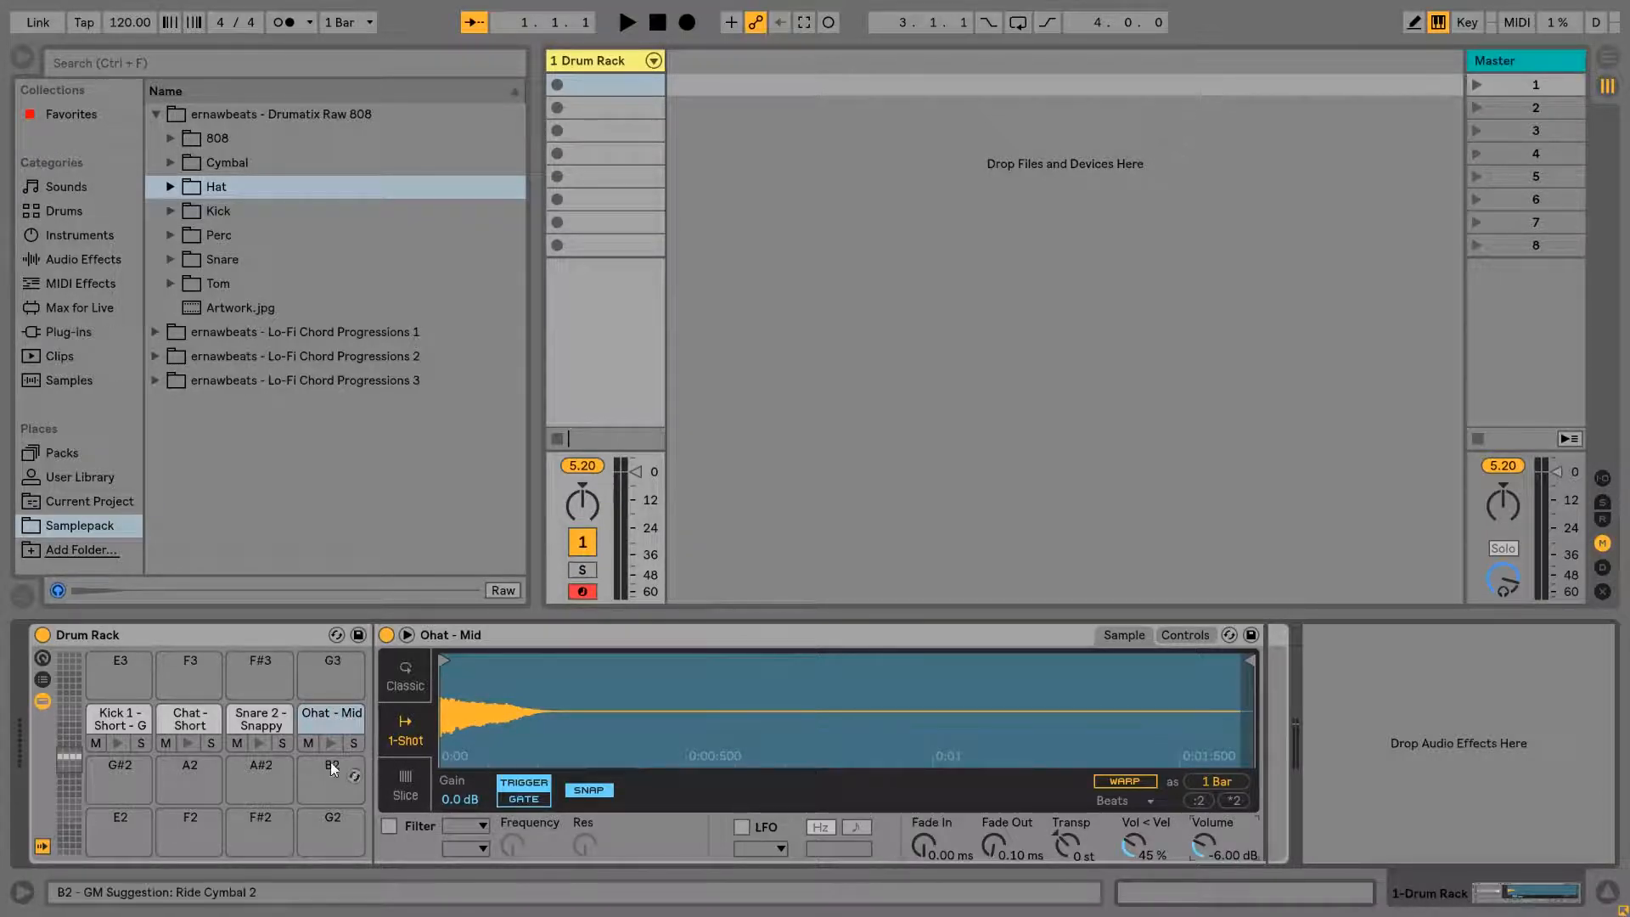
Set the closed hat sample's volume to -6 dB and check the kick sample's volume.
left_click(247, 719)
left_click(194, 721)
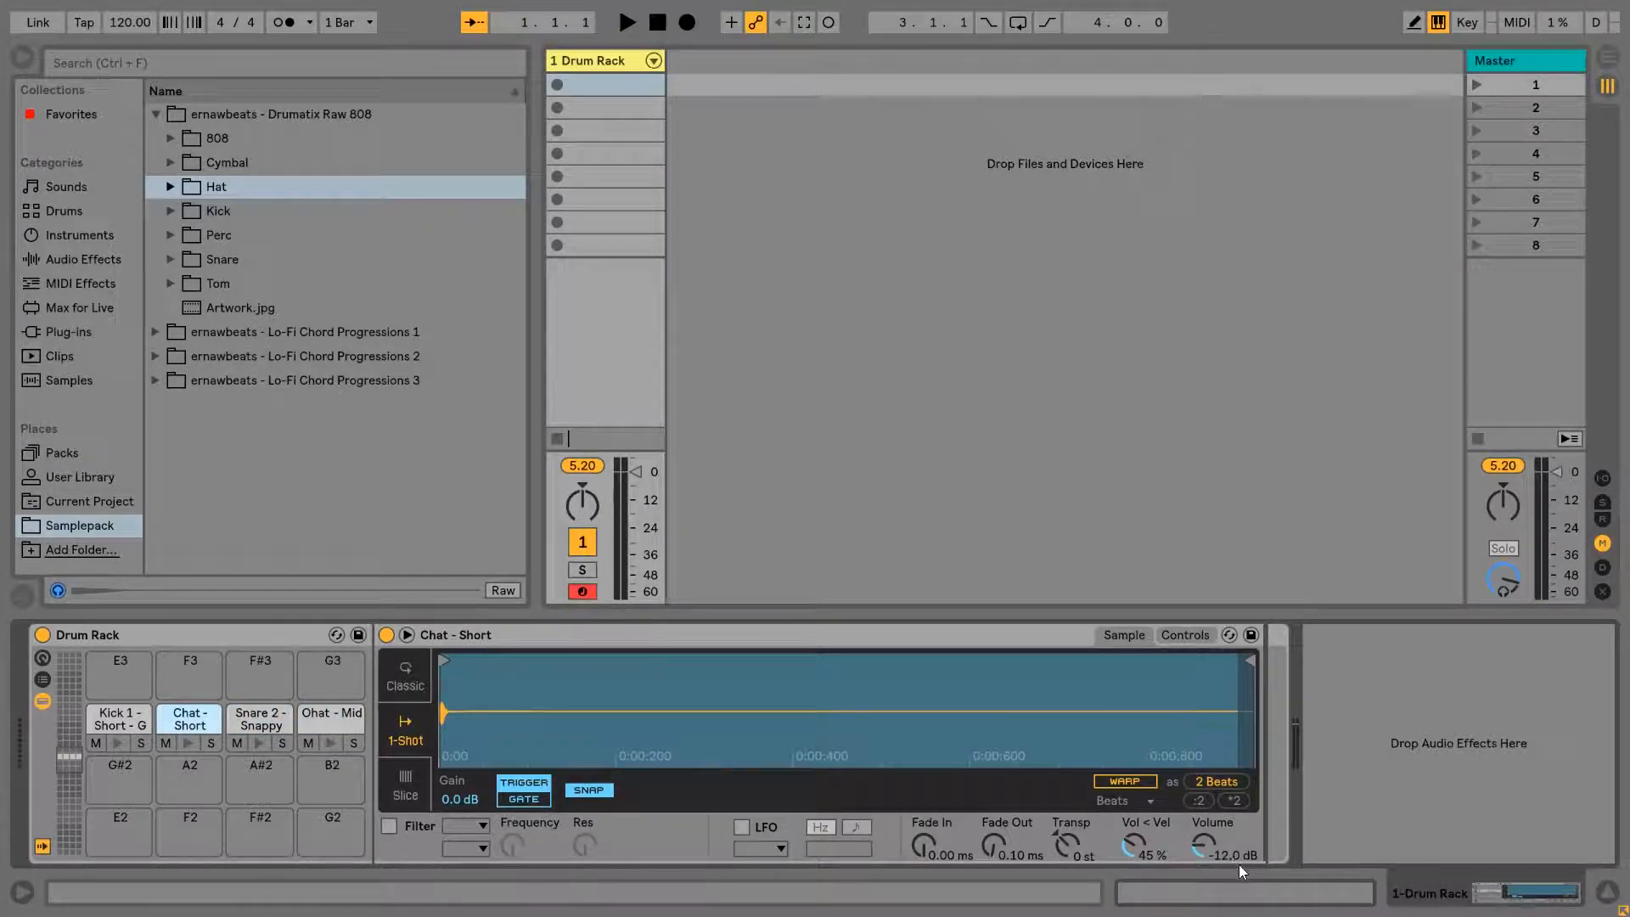
left_click(1219, 855)
type("-6")
key("Return")
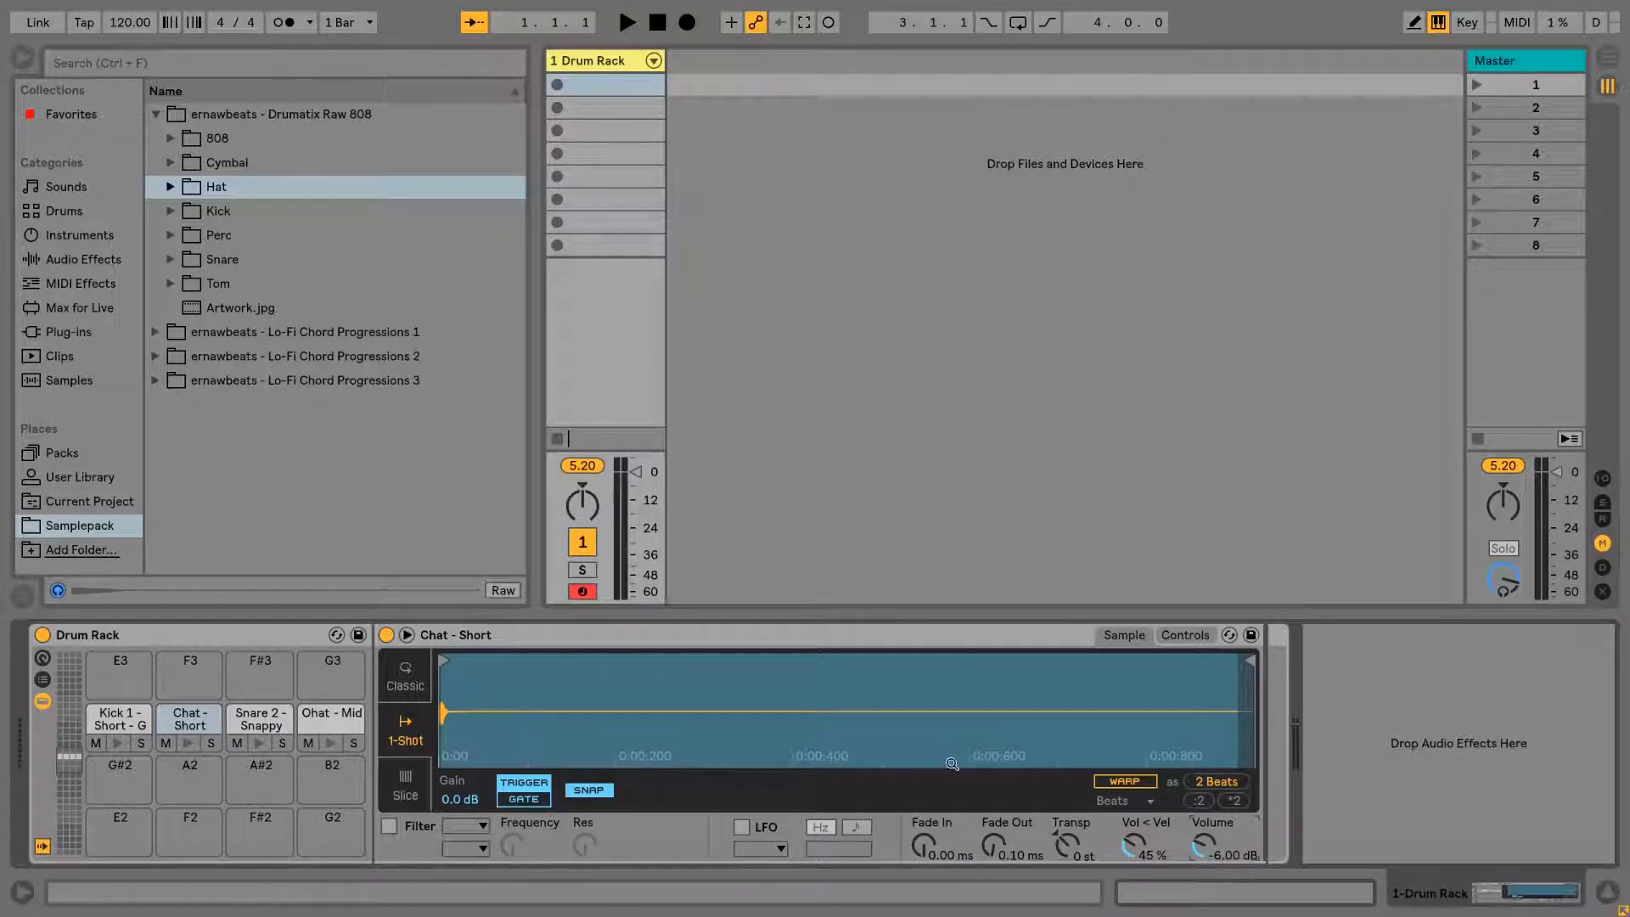
left_click(109, 717)
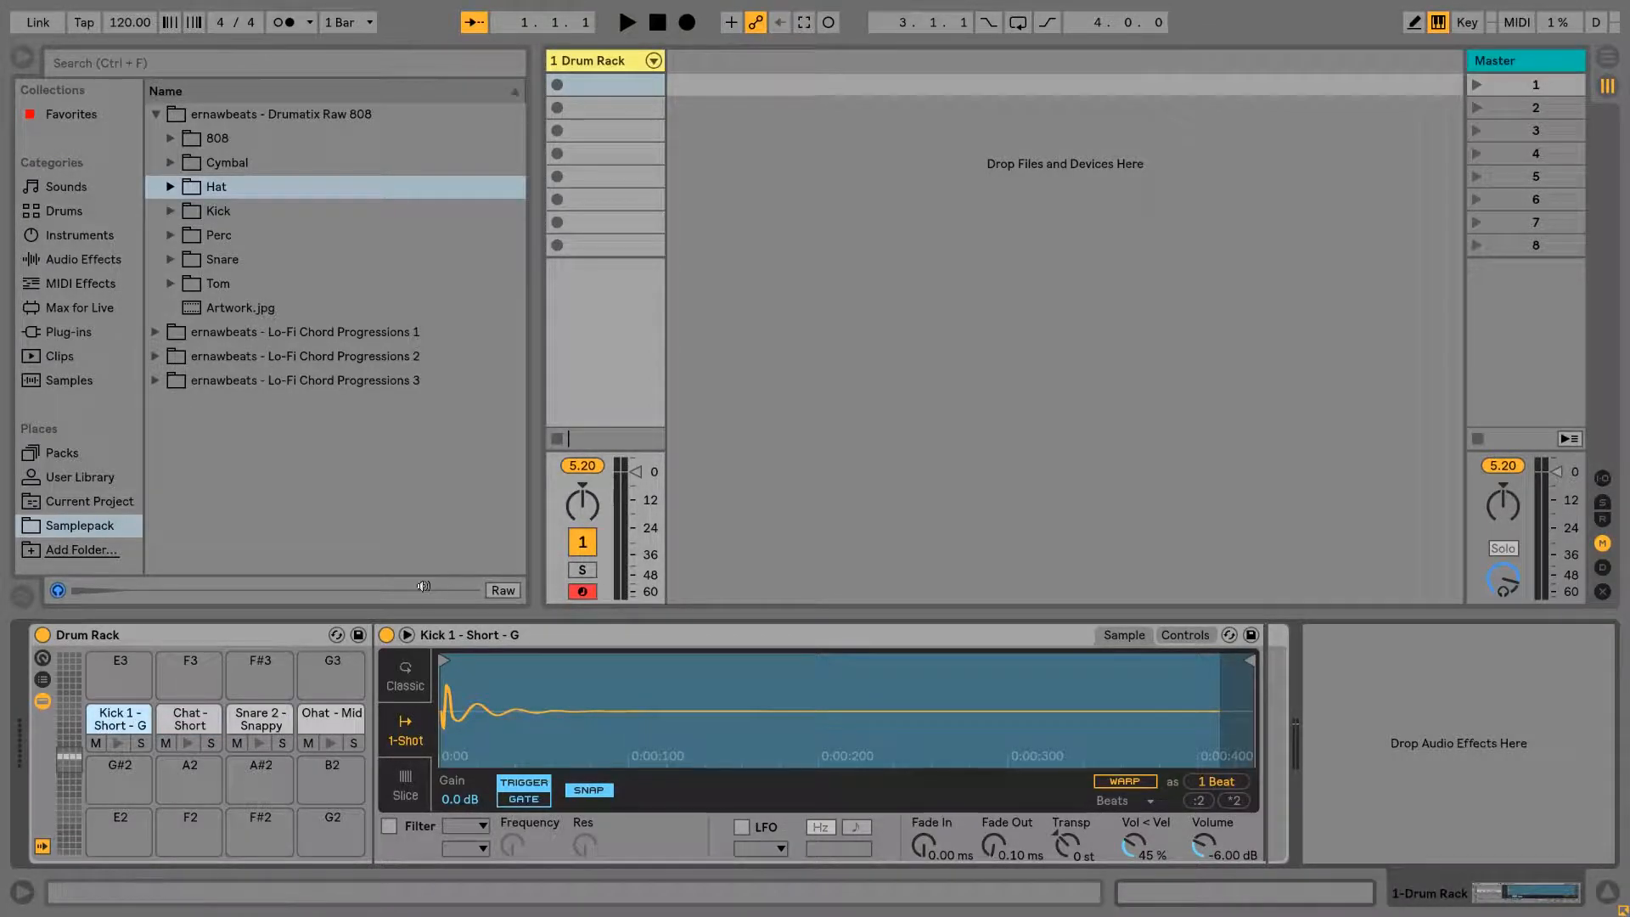
Play all four loaded pads in sequence to hear the balanced kit.
left_click(117, 743)
left_click(187, 744)
left_click(255, 746)
left_click(331, 745)
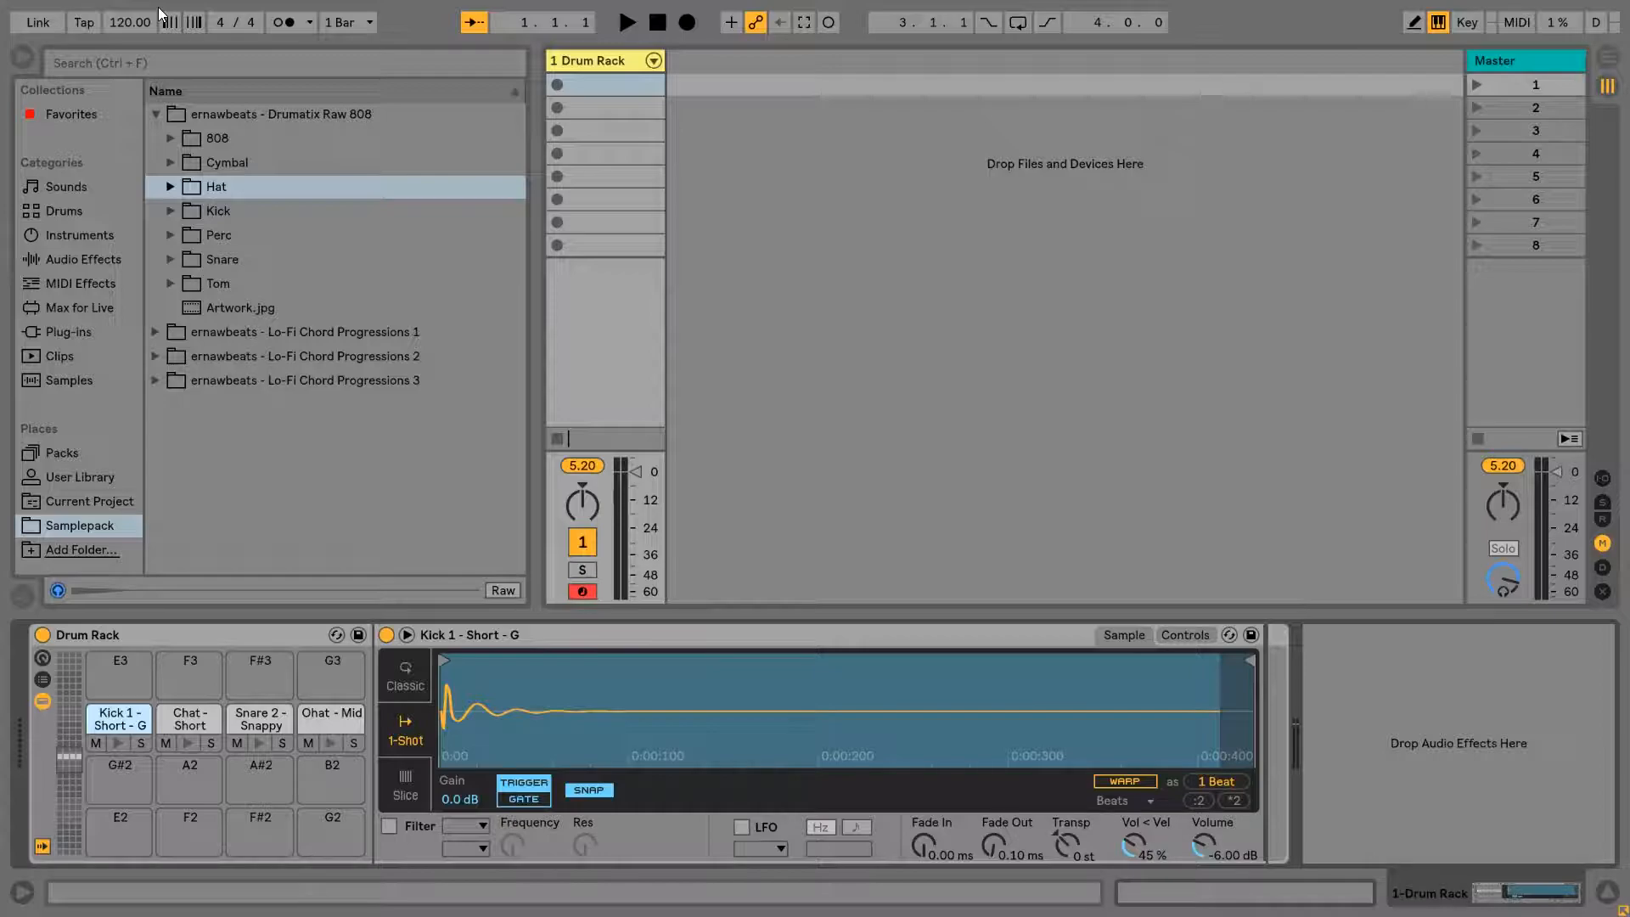
Set the tempo to 150 BPM and create an empty MIDI clip in the Drum Rack track's first slot.
left_click(115, 24)
type("150")
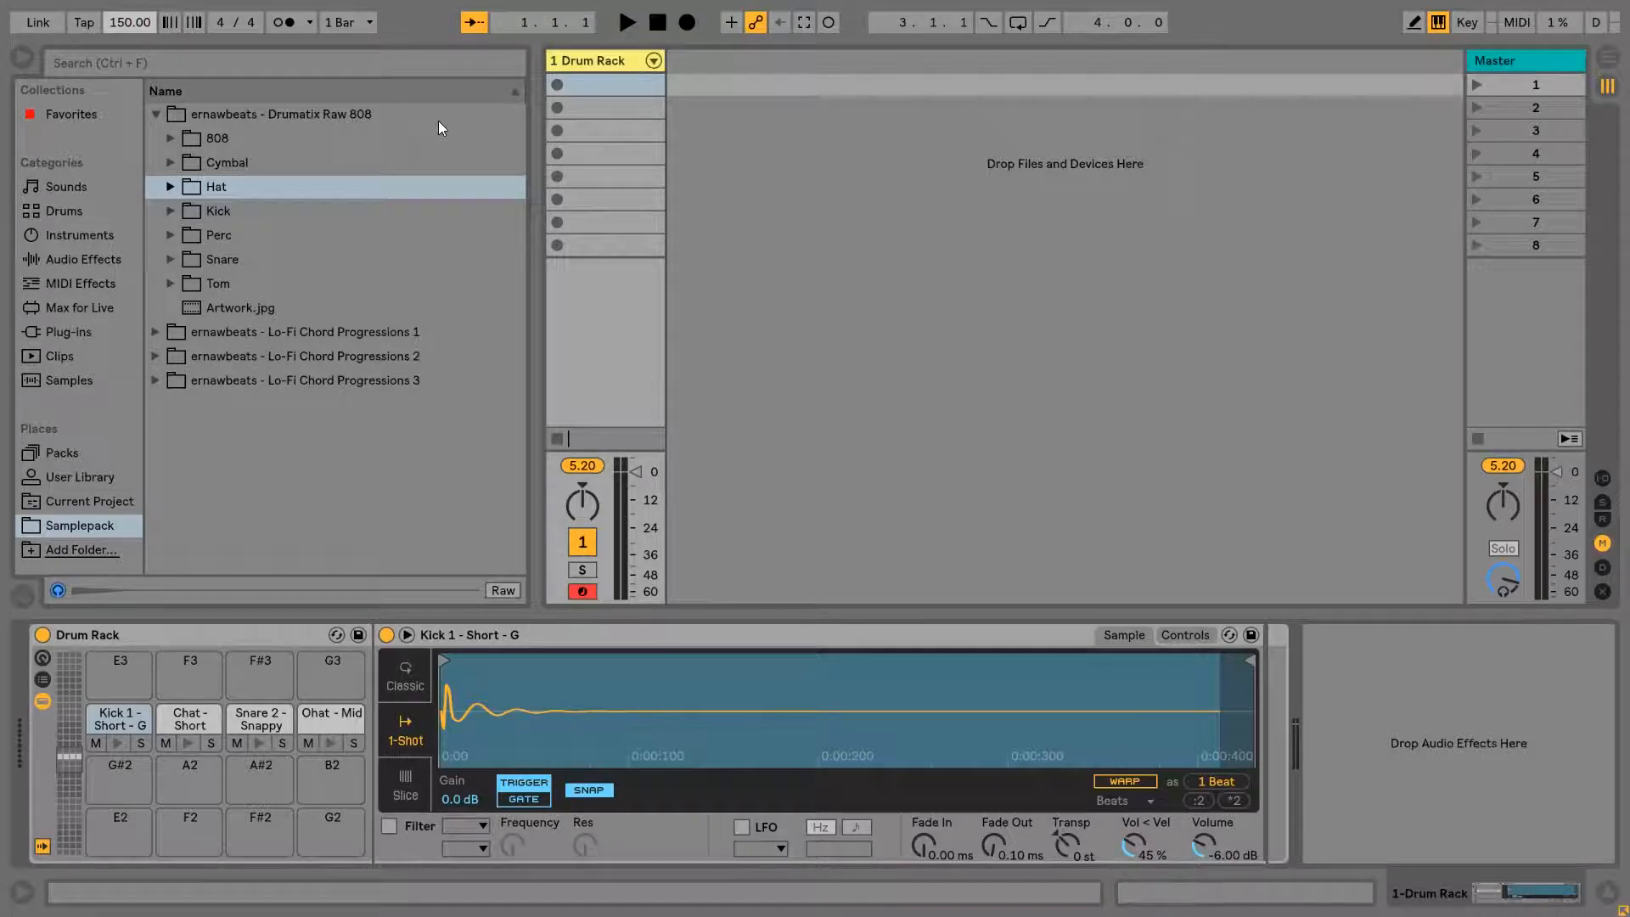
left_click(608, 84)
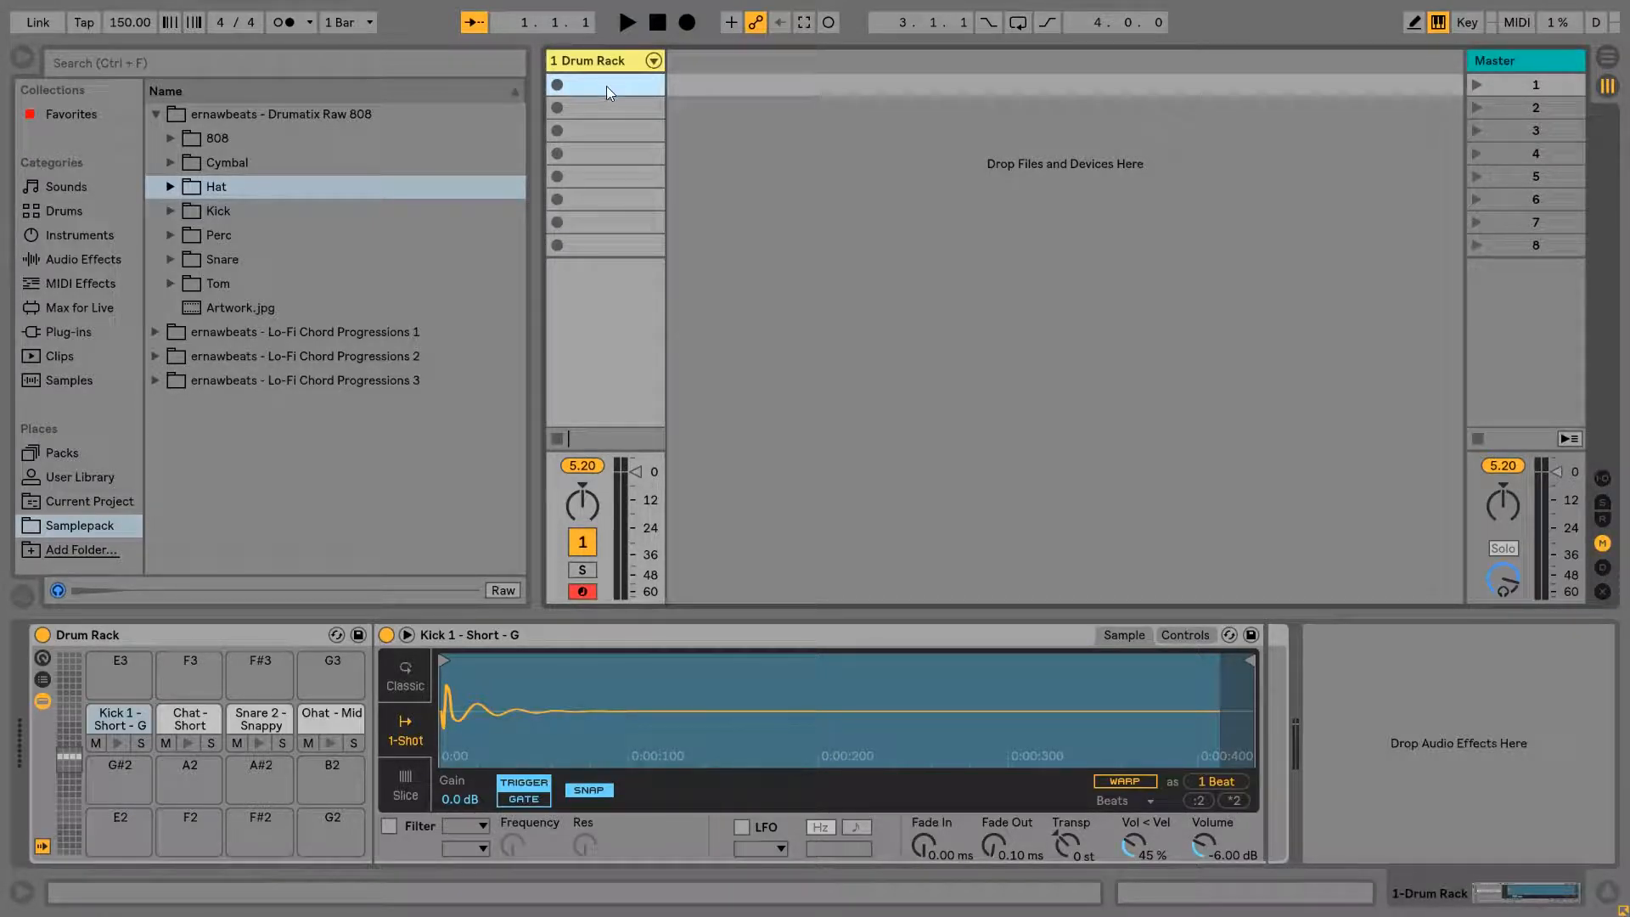
double_click(606, 85)
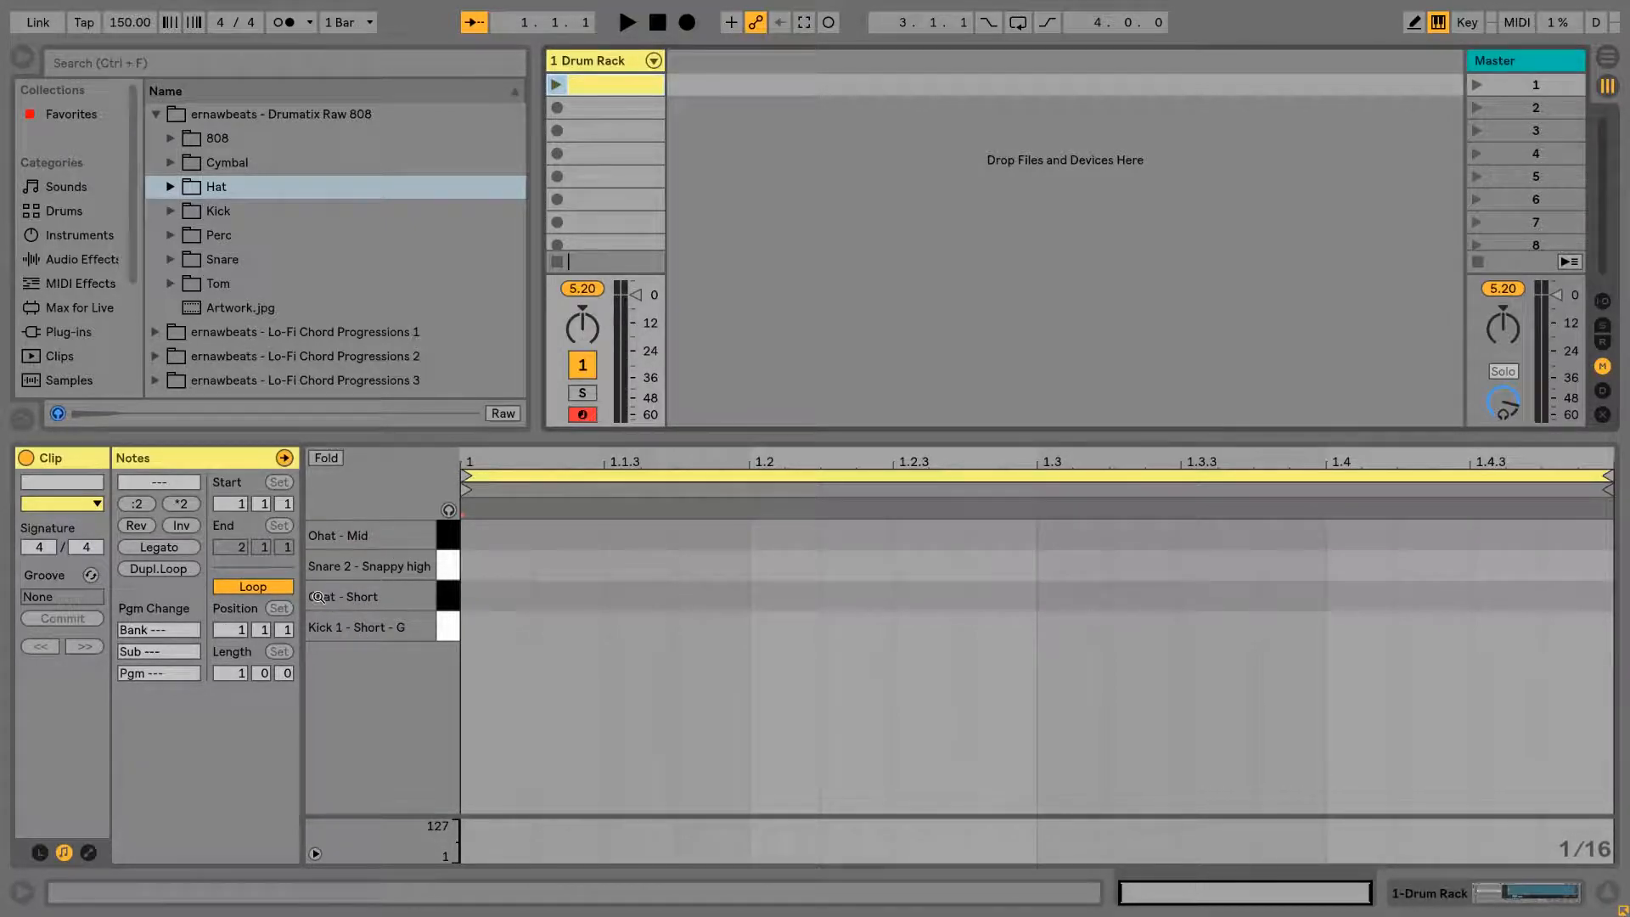
Place a kick note at the start of the clip and set the loop length to 4 bars.
left_click(499, 569)
double_click(489, 628)
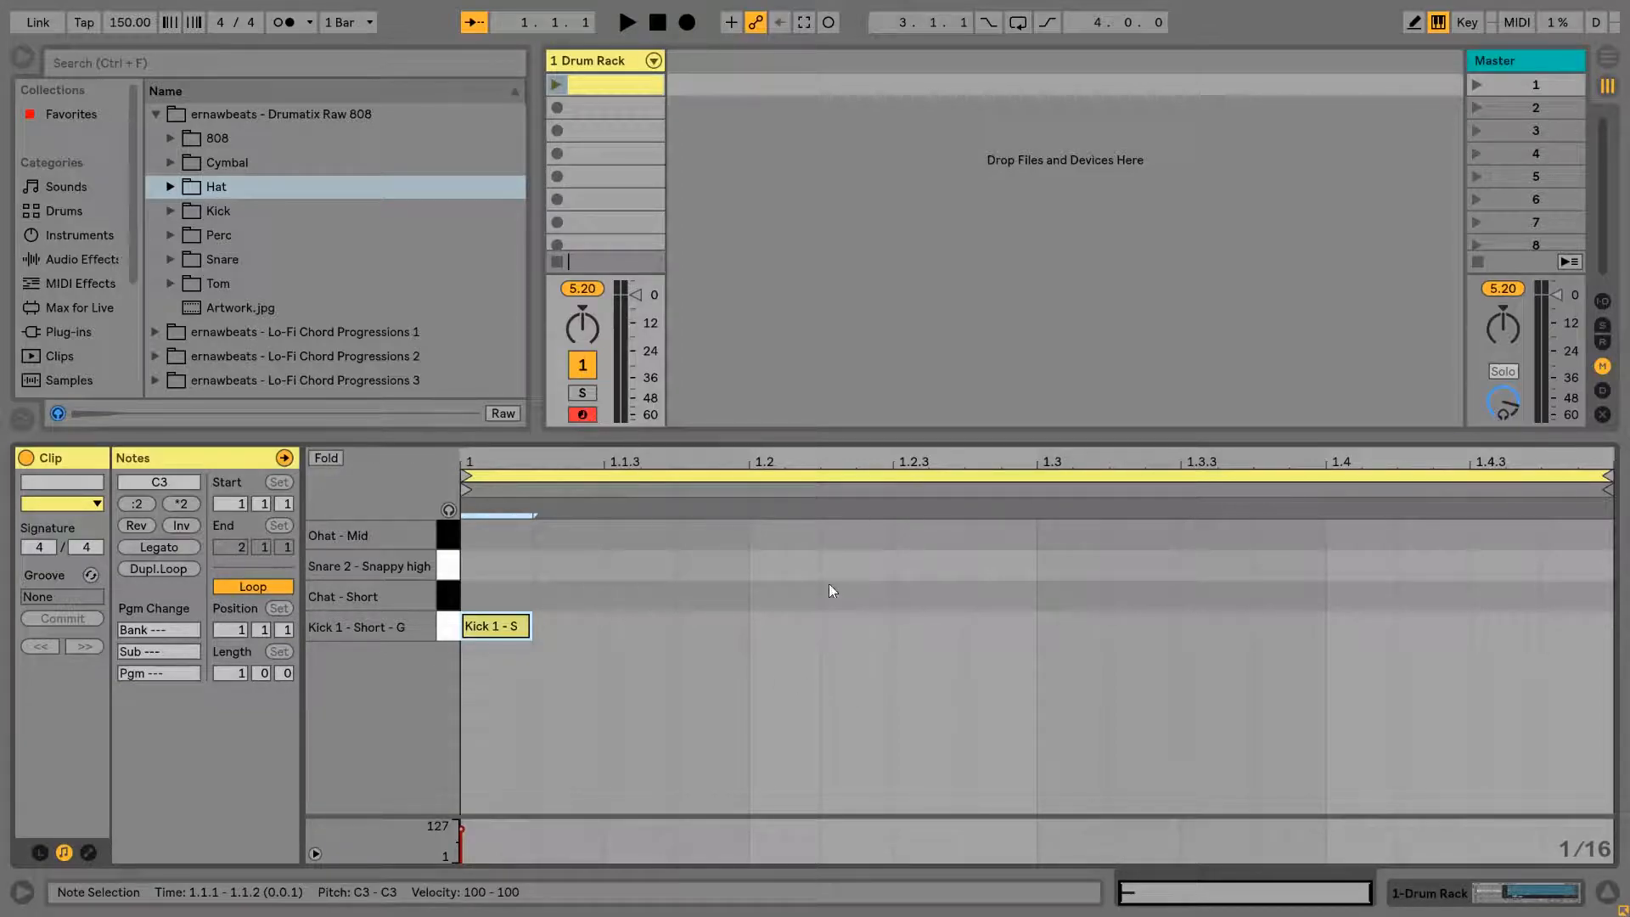
left_click(231, 674)
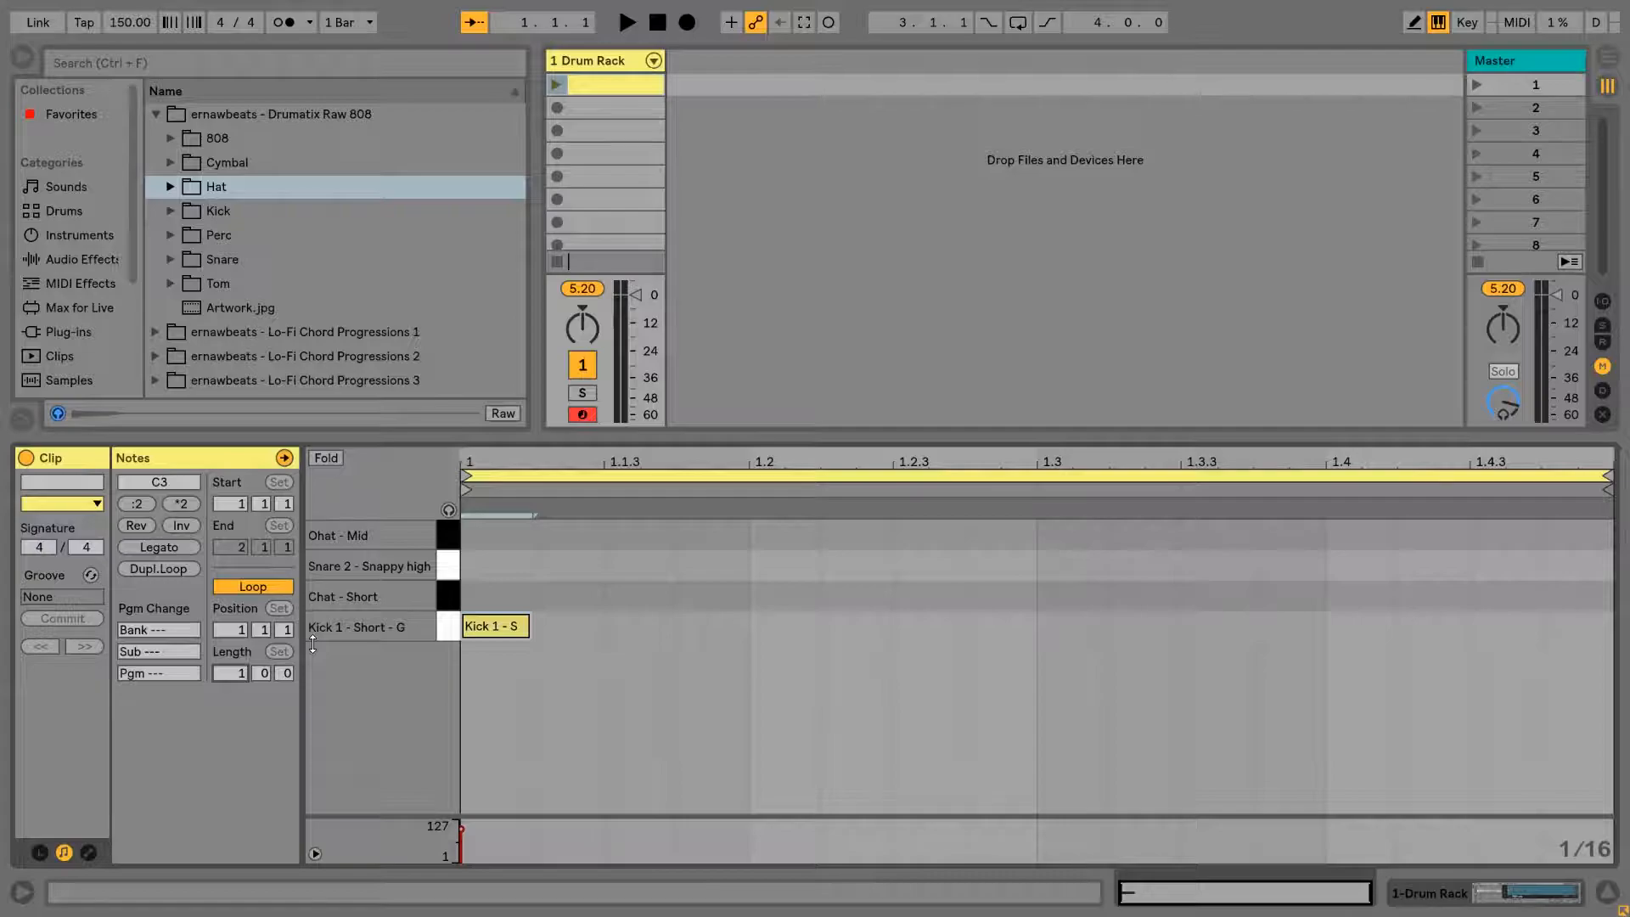
type("4")
key("Return")
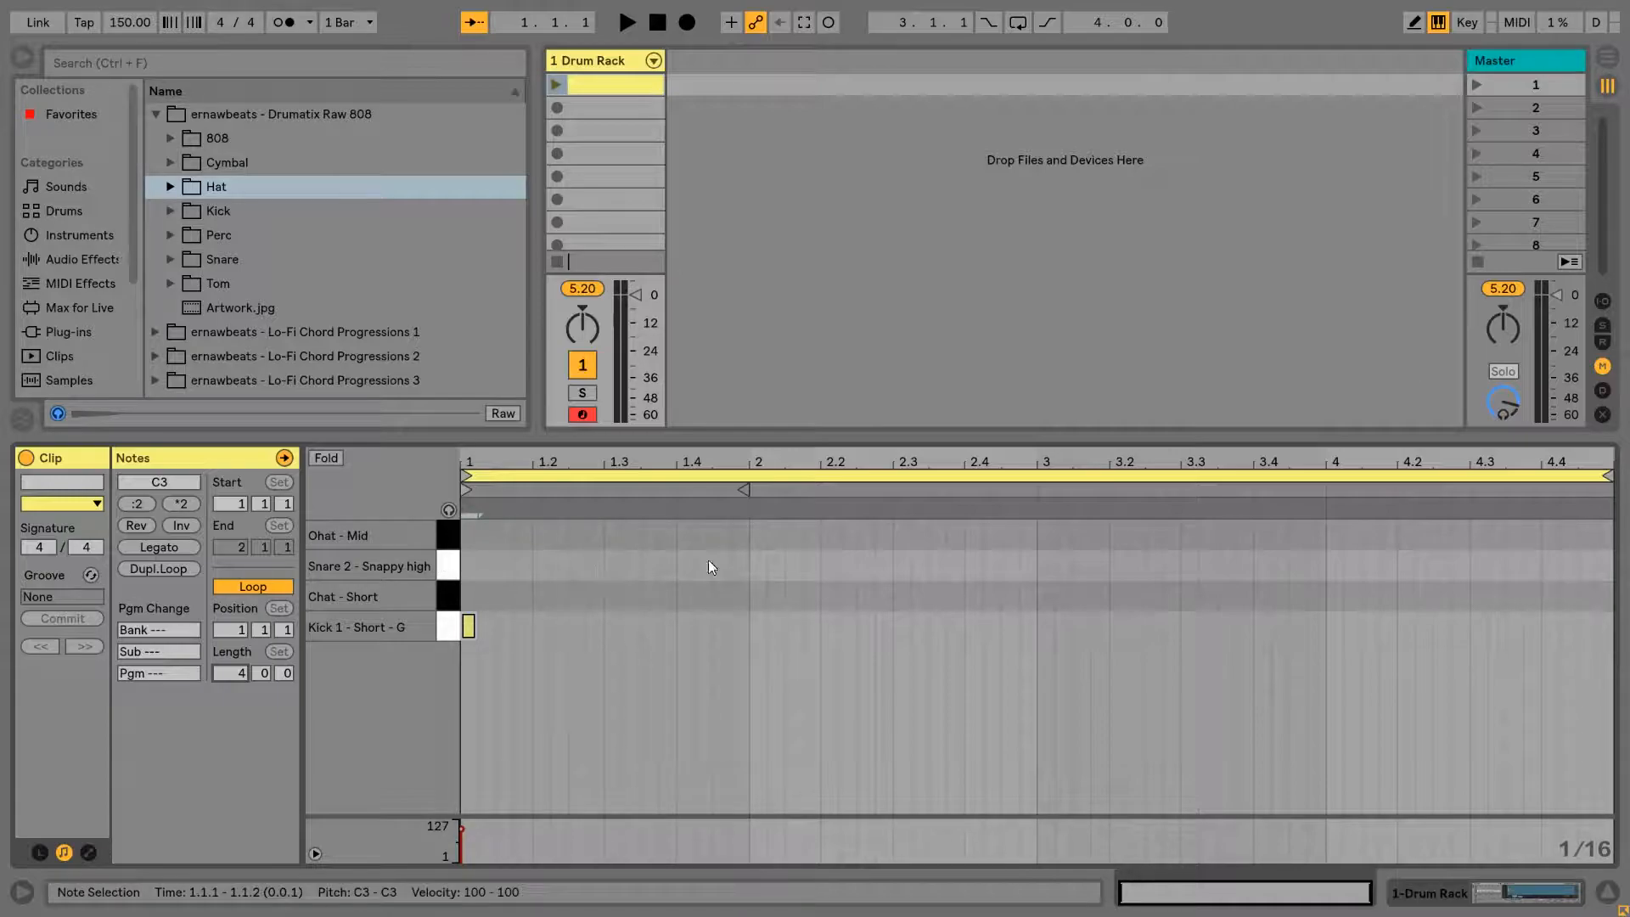
Add snare notes at the start of bars 2 and 4 and a kick at bar 3, and launch the clip.
double_click(752, 564)
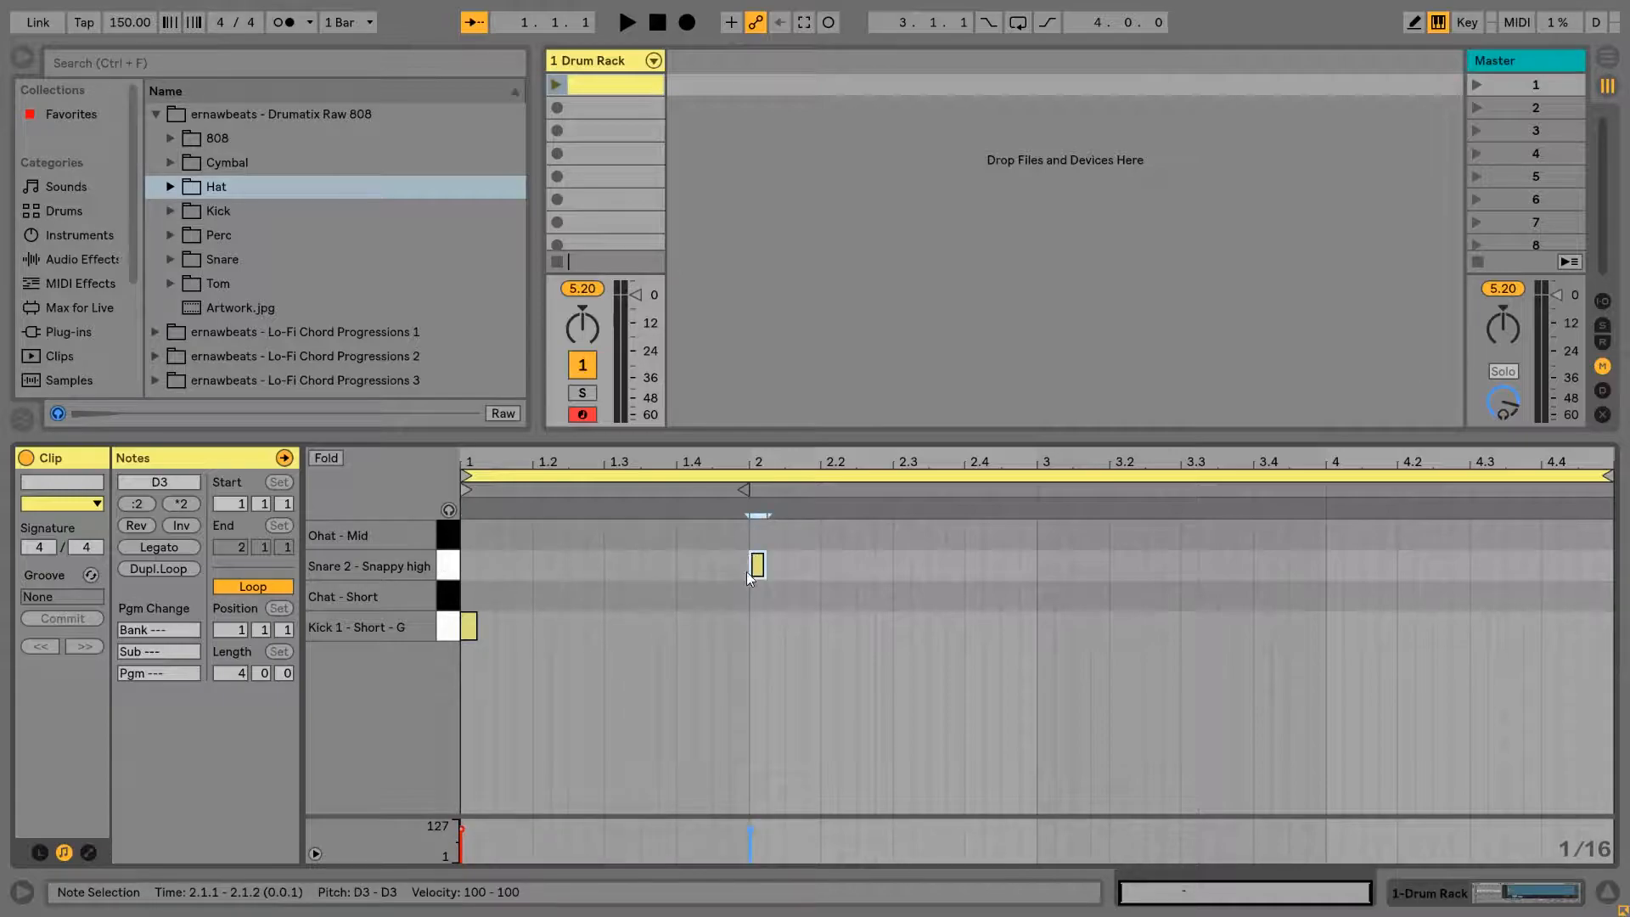
double_click(1046, 627)
left_click(1332, 564)
double_click(1332, 564)
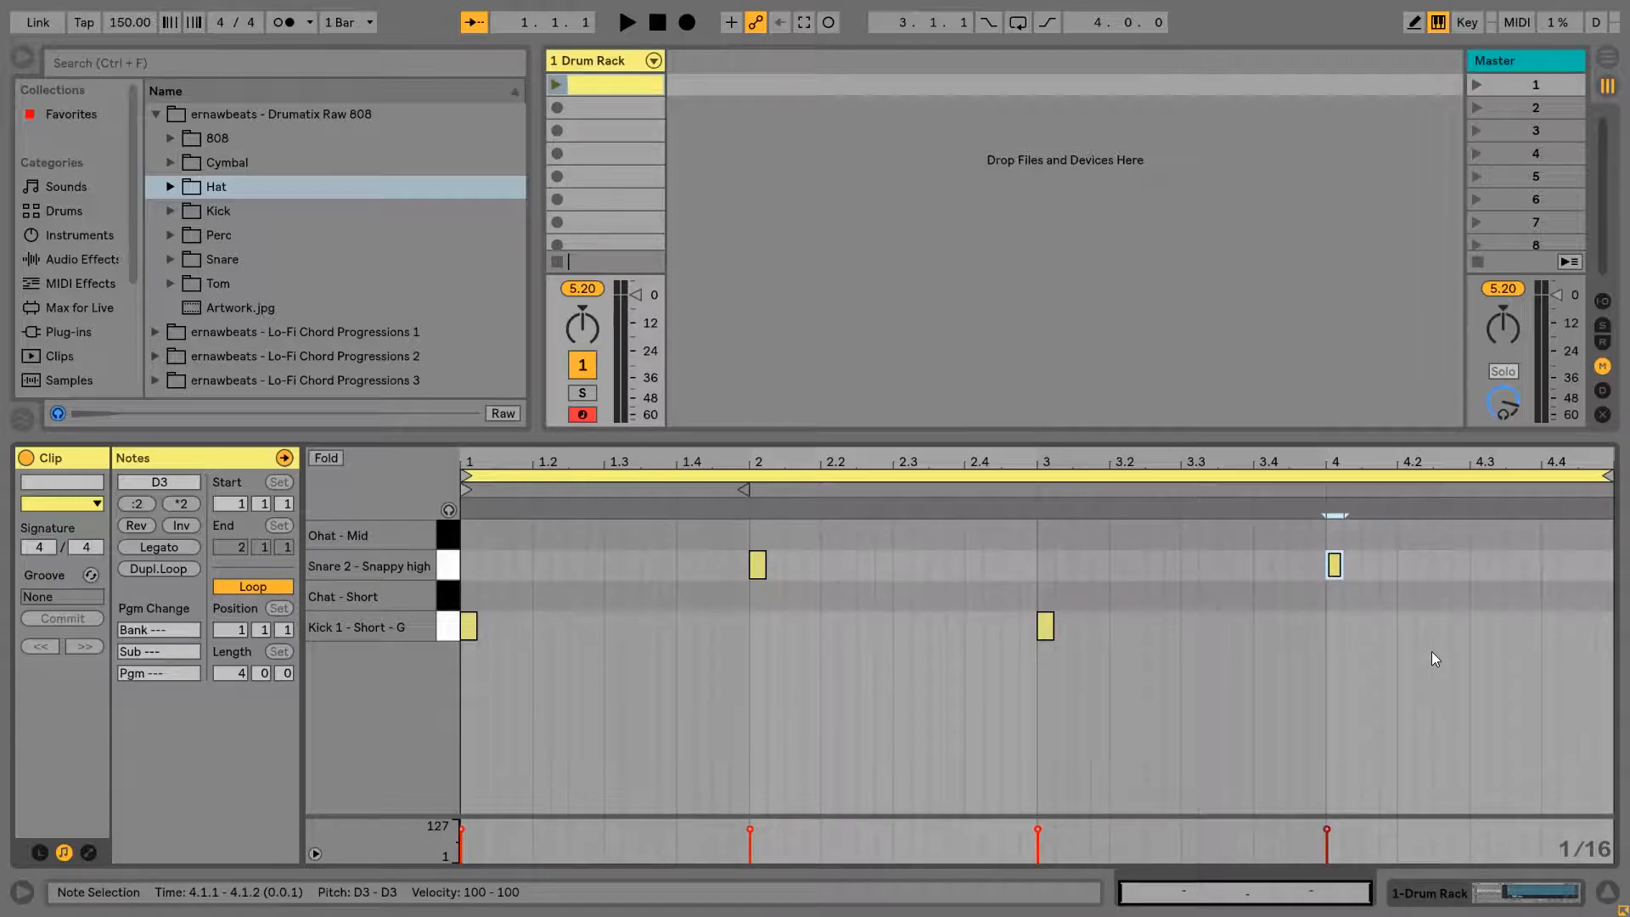
left_click(558, 84)
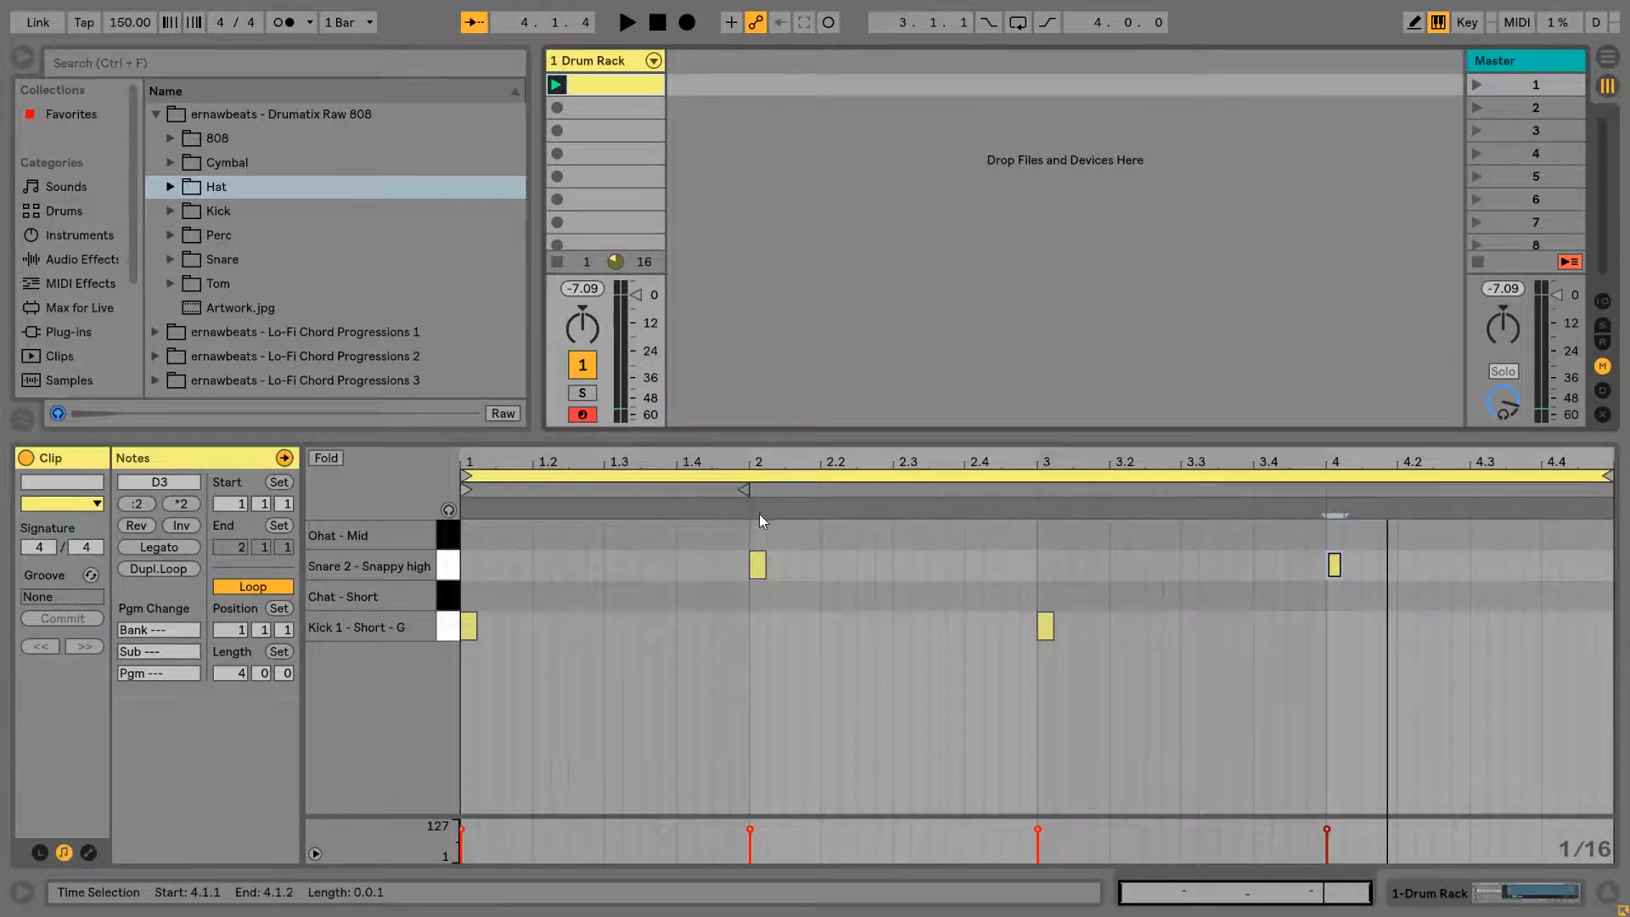
Rework the pattern with kicks starting every bar and snares on beat 3 of each bar, and play it back.
left_click_drag(758, 565, 612, 565)
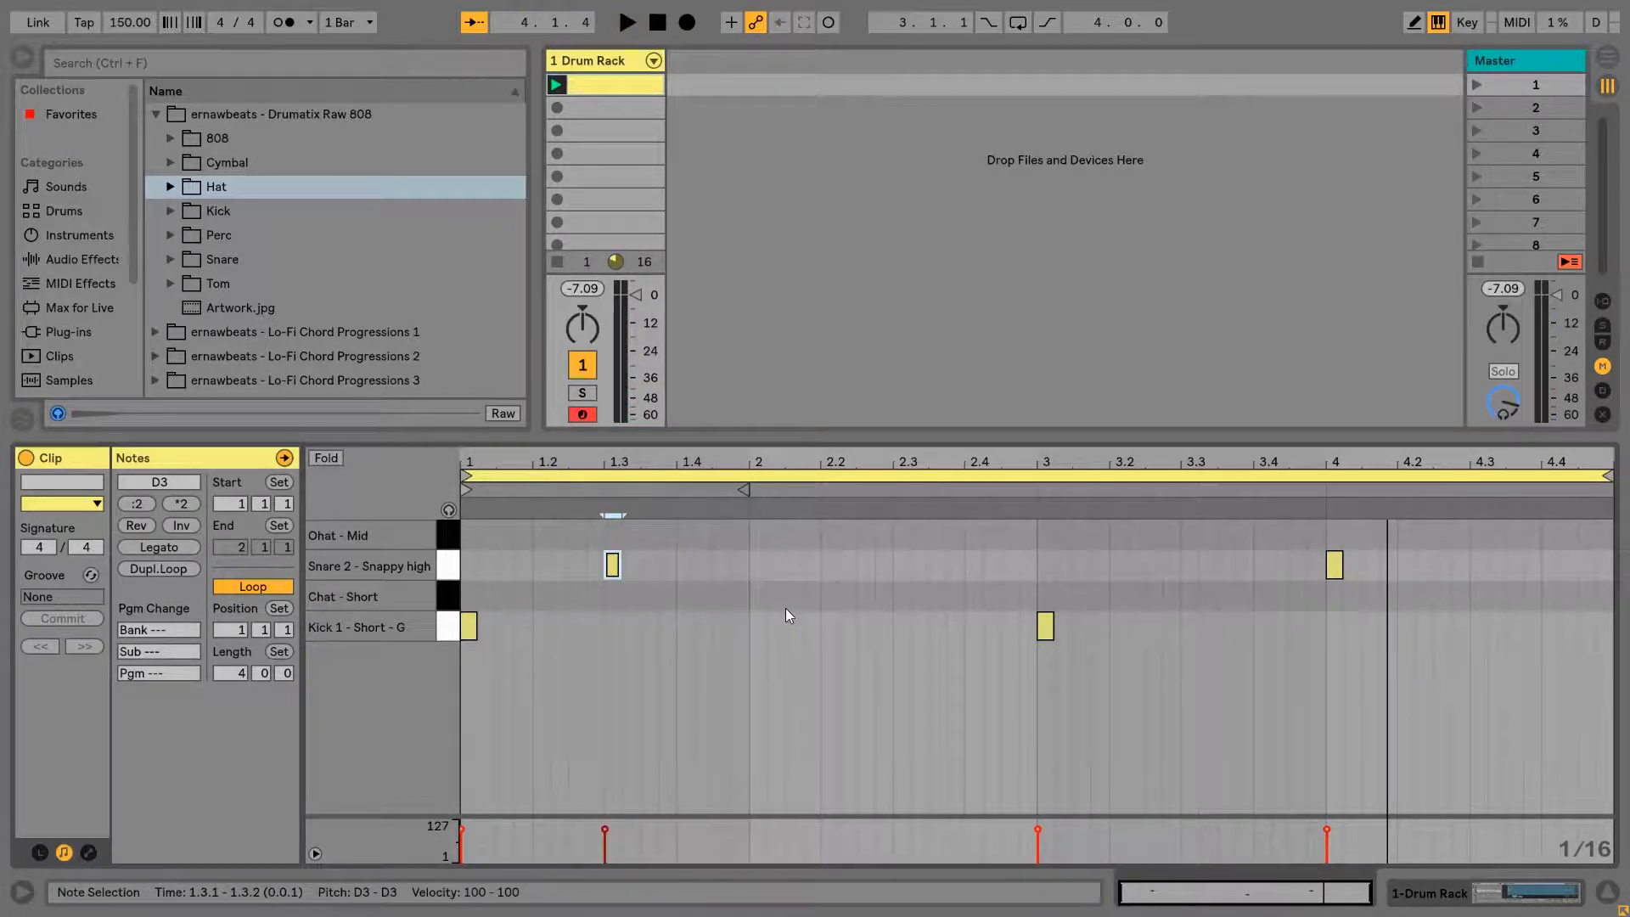
double_click(751, 633)
double_click(897, 564)
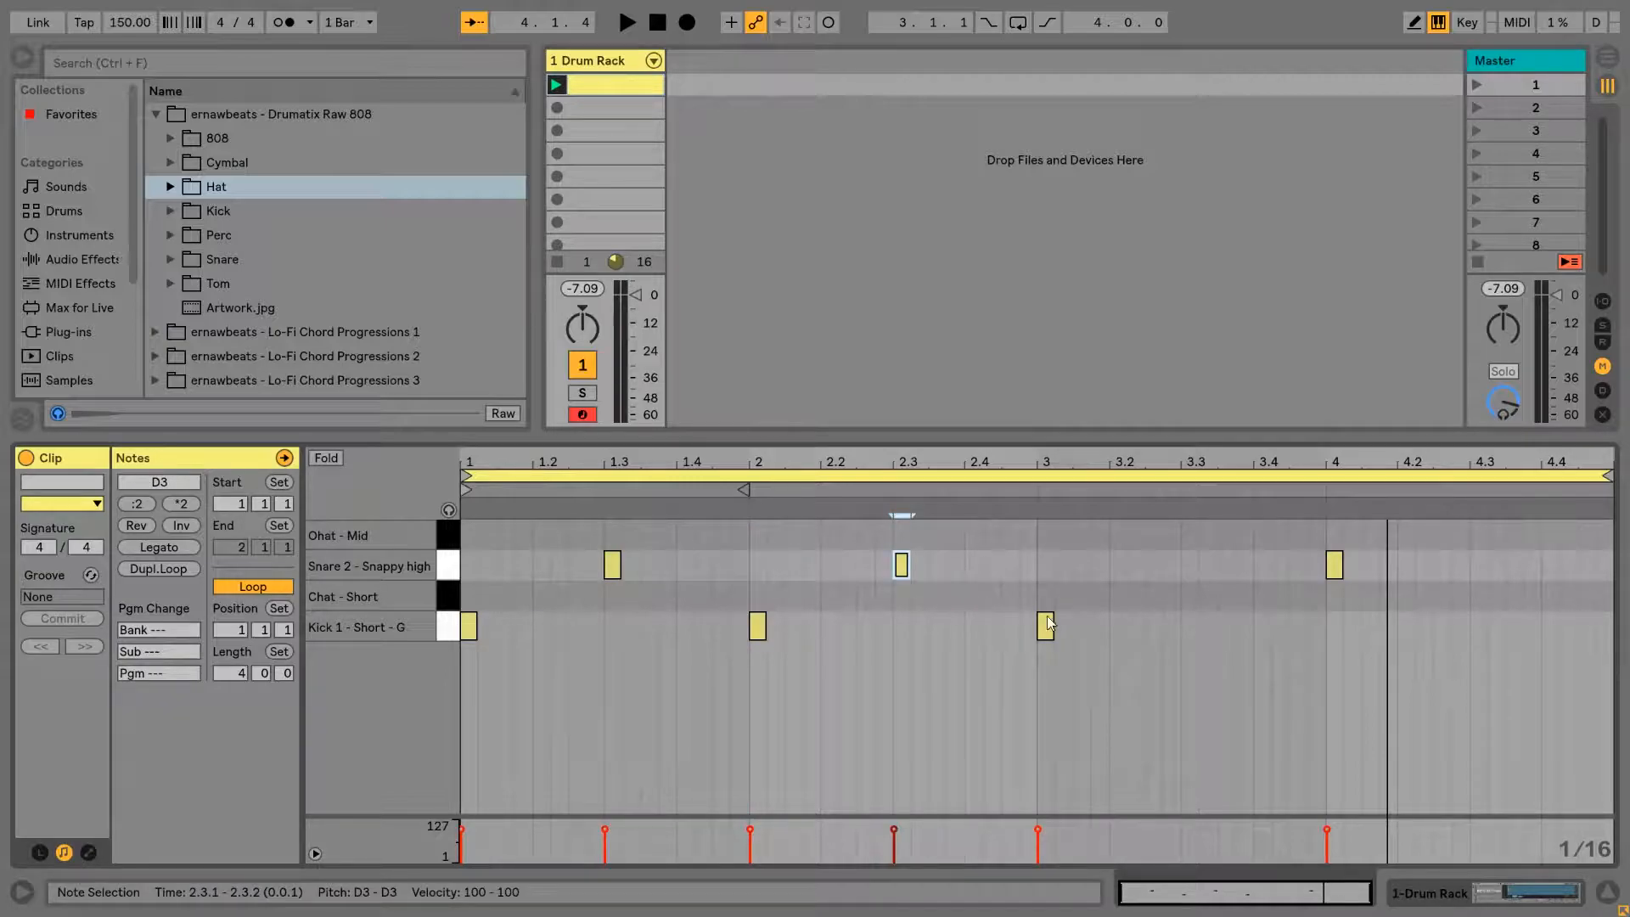
left_click_drag(1334, 565, 1189, 565)
left_click(1332, 635)
double_click(1334, 629)
double_click(1479, 564)
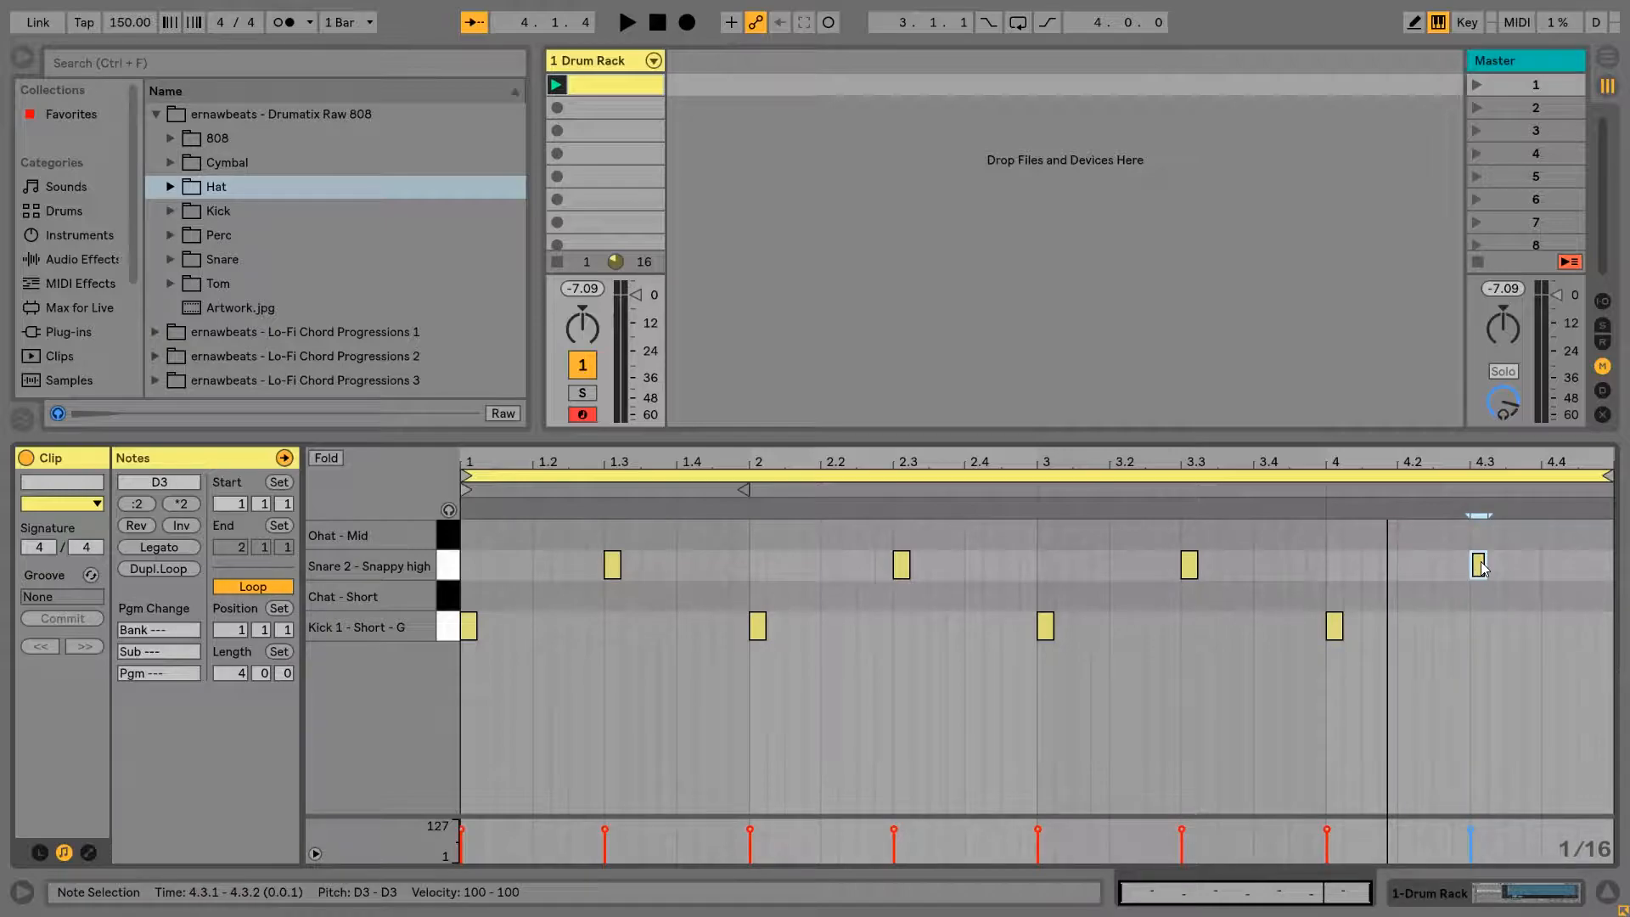
key("space")
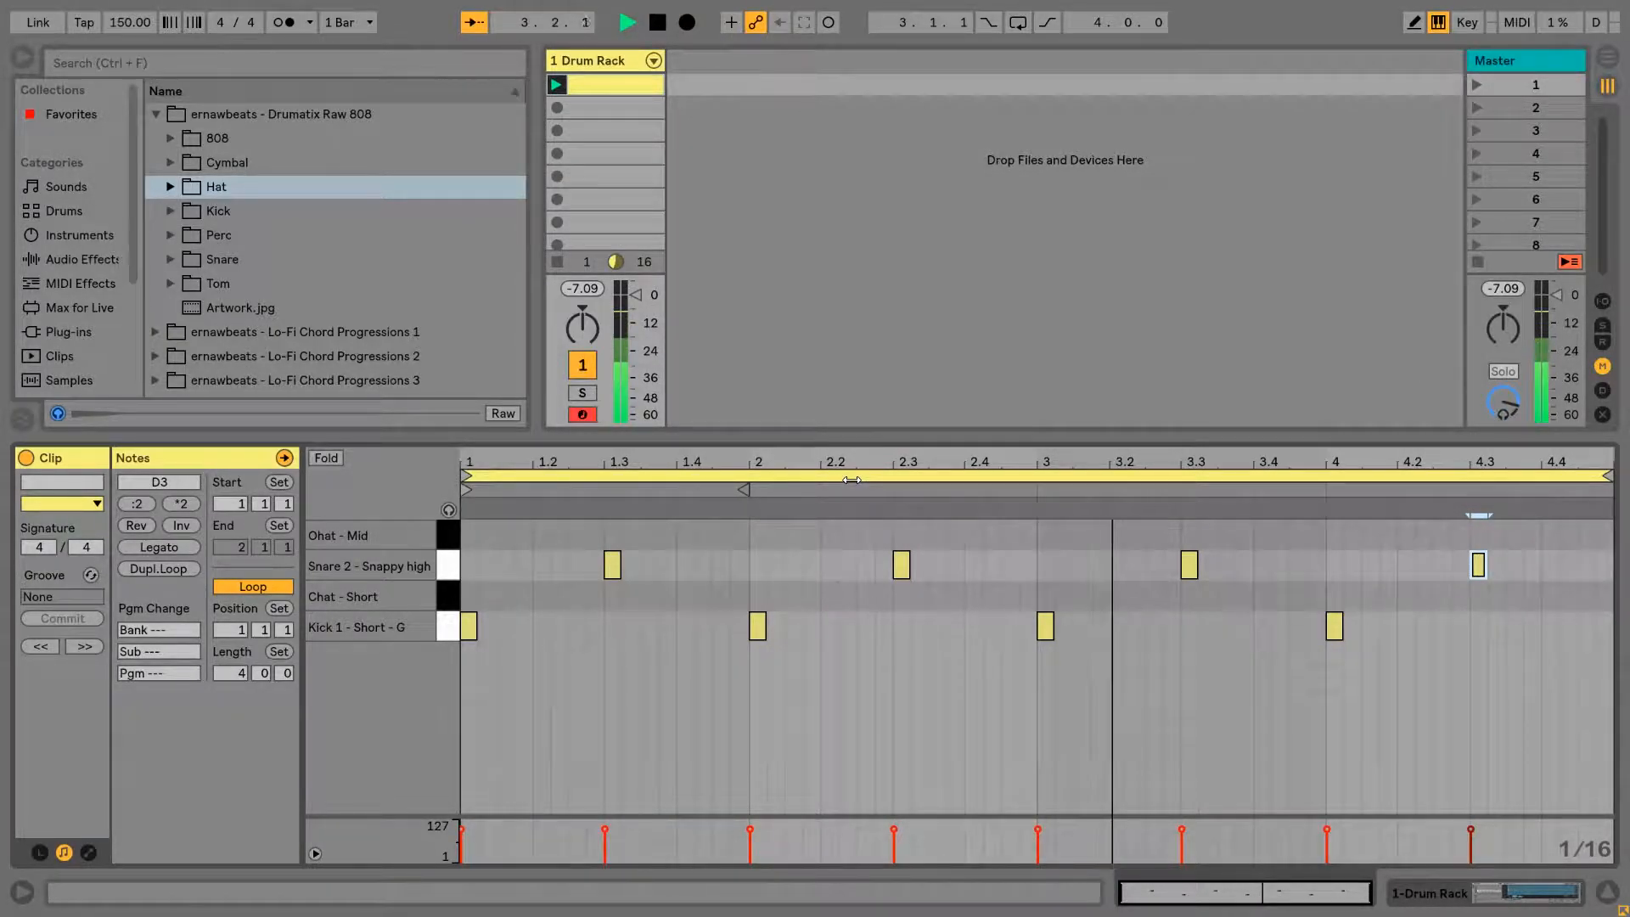
key("space")
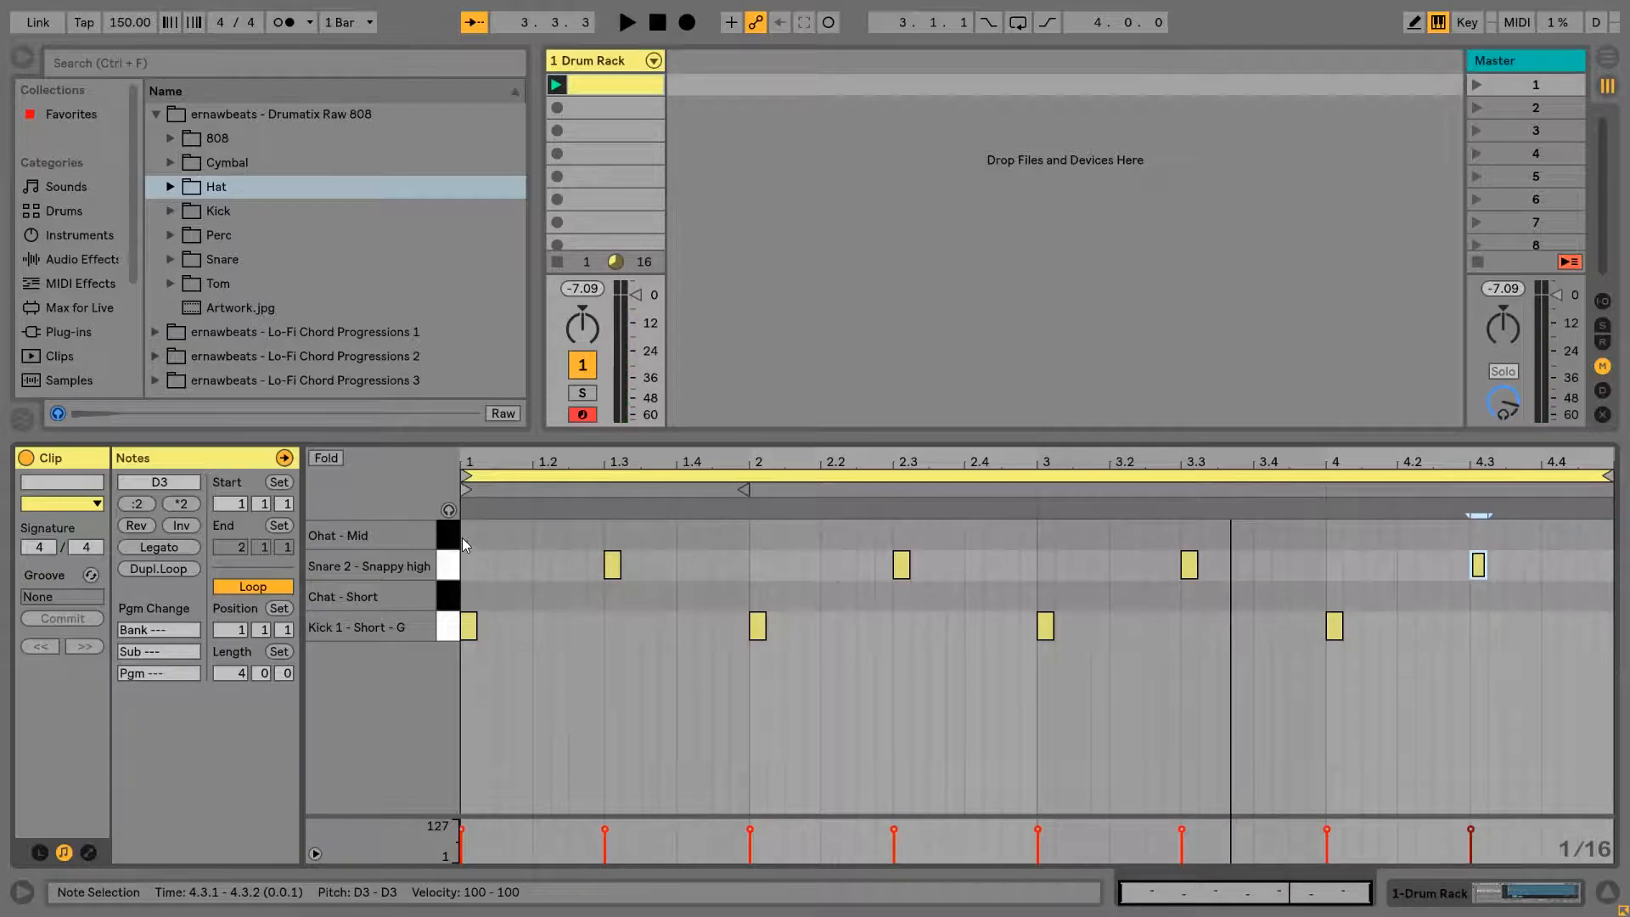
Fill bar 1 with eight evenly spaced eighth-note closed hats.
double_click(469, 598)
double_click(504, 598)
left_click(535, 602)
double_click(541, 597)
double_click(576, 597)
double_click(612, 597)
double_click(644, 595)
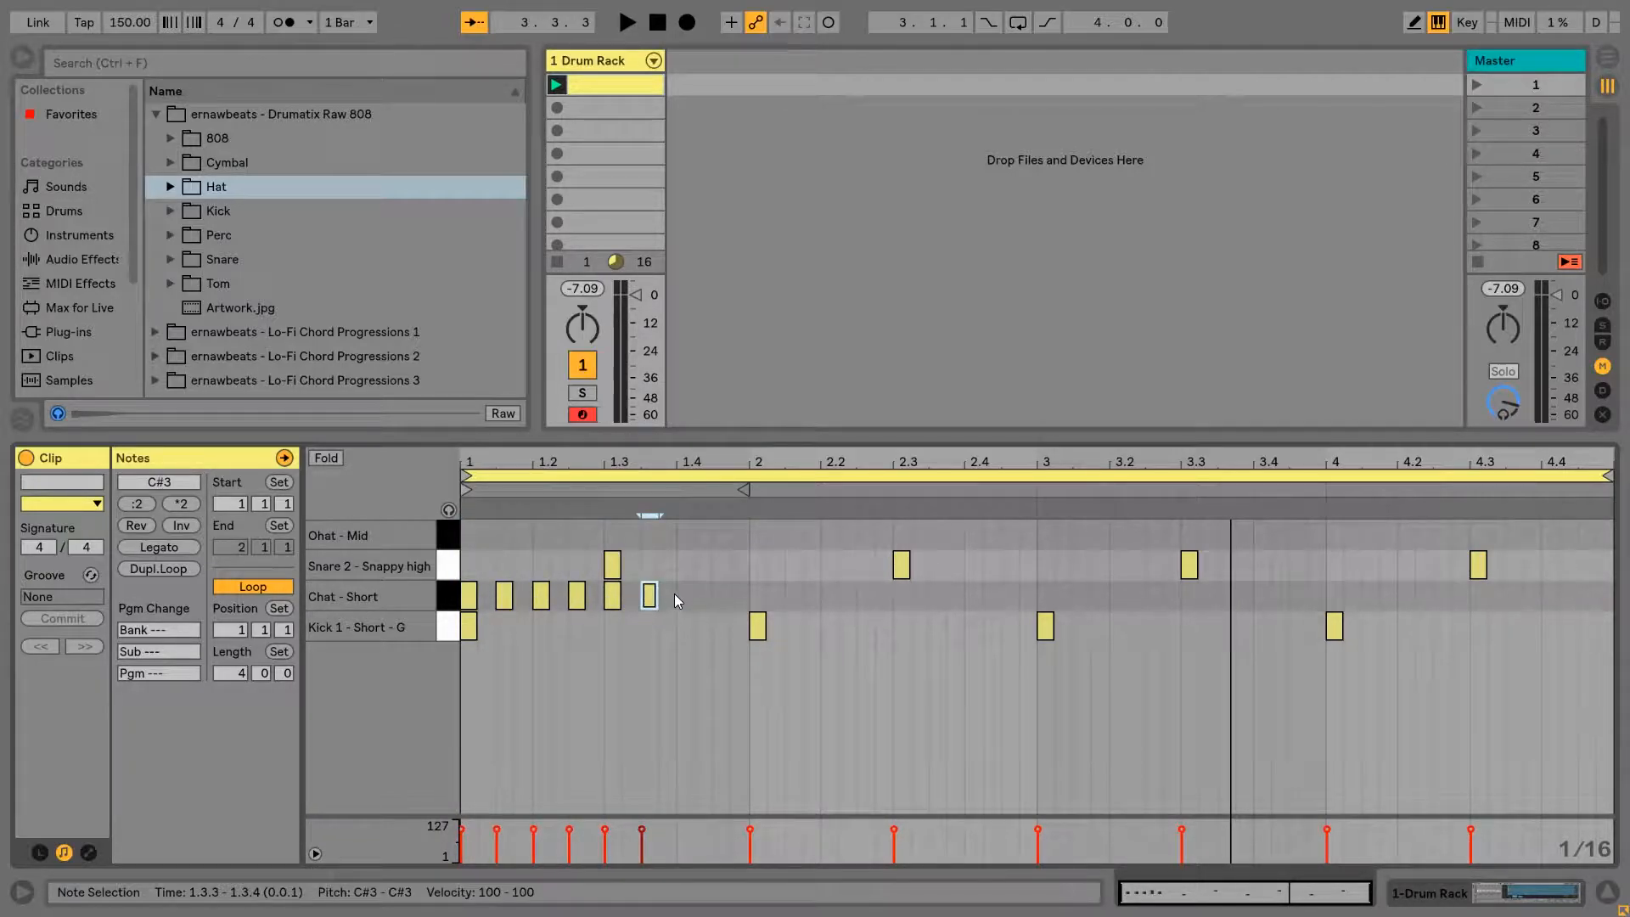
double_click(684, 595)
double_click(720, 597)
Duplicate the closed hat notes across bars 2 to 4 and play the loop.
left_click_drag(767, 597, 470, 595)
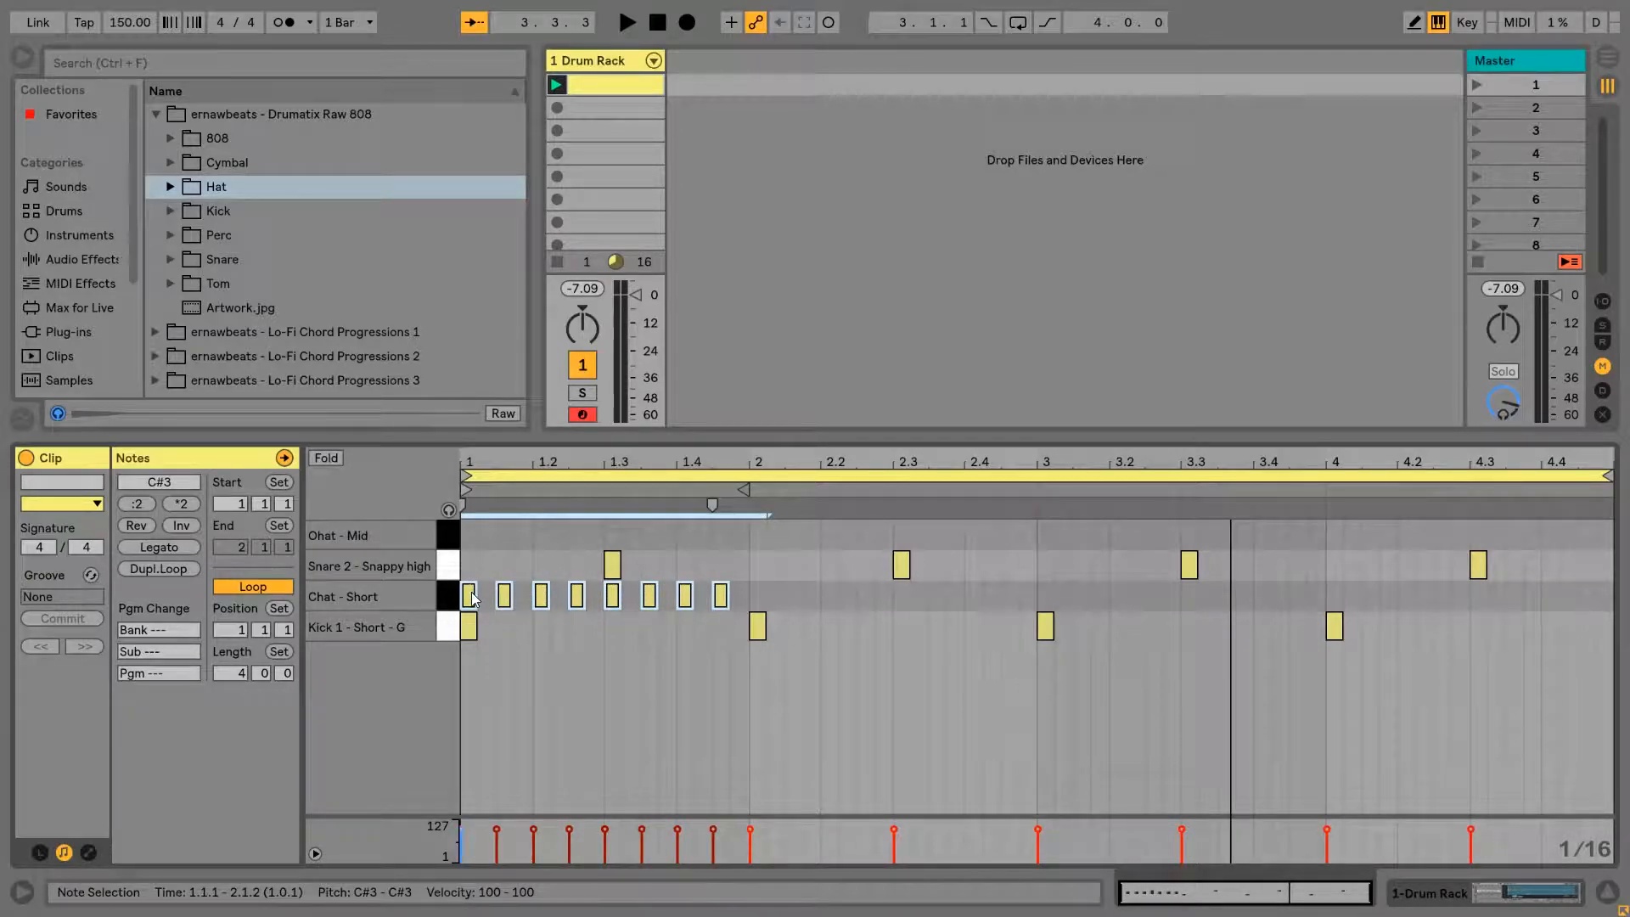
left_click(470, 600)
left_click_drag(471, 600, 759, 605)
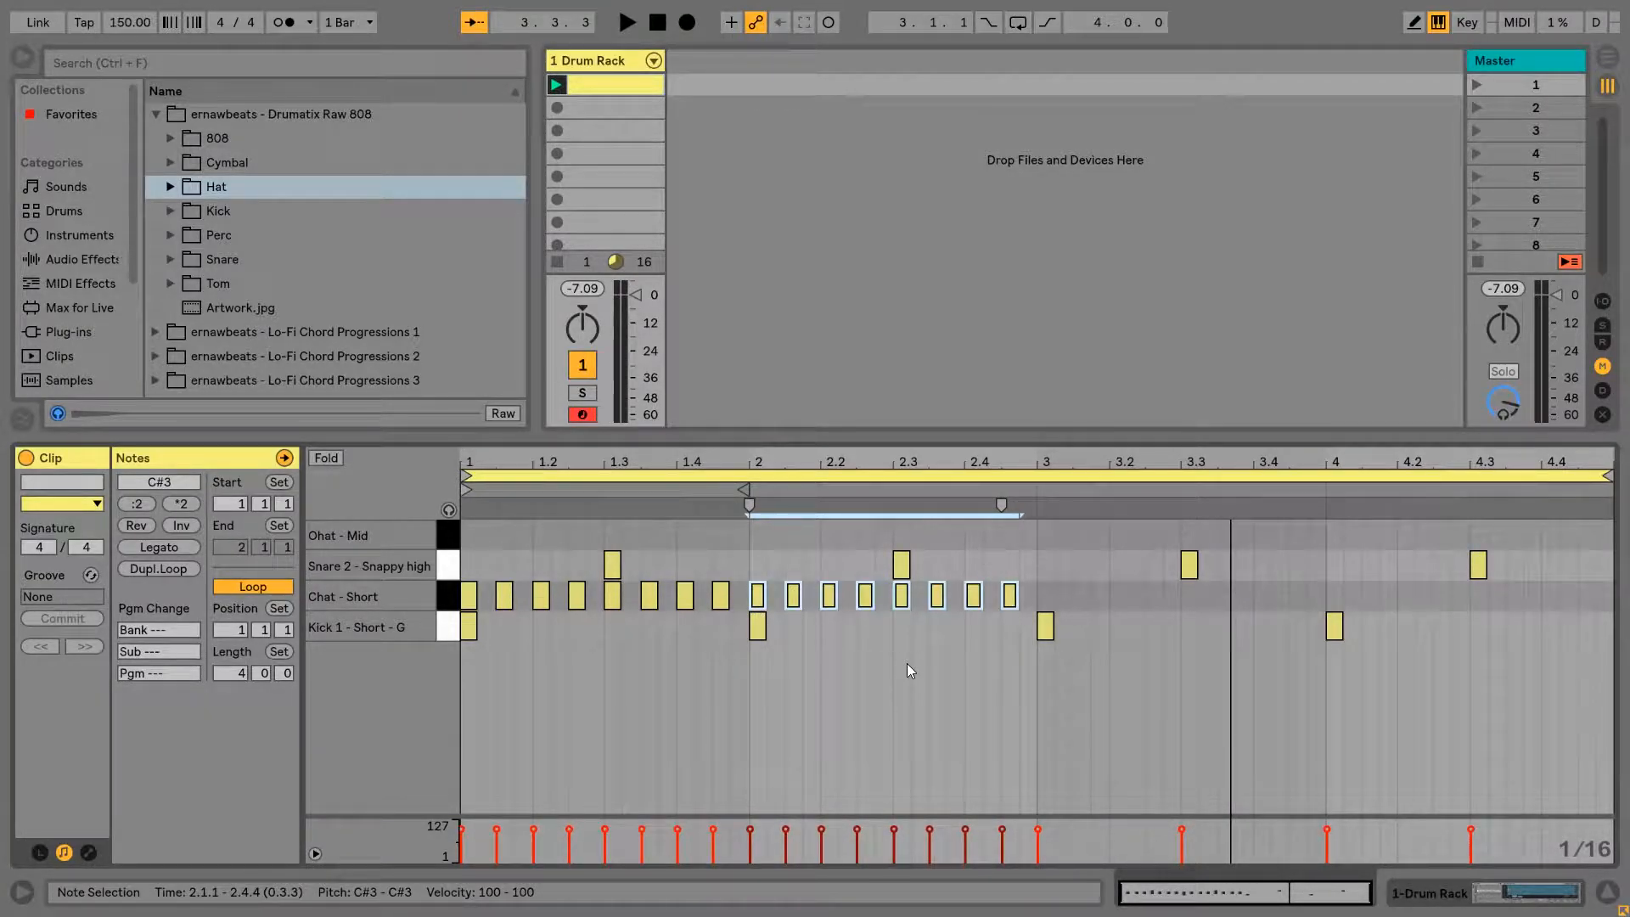
left_click_drag(1062, 590, 470, 603)
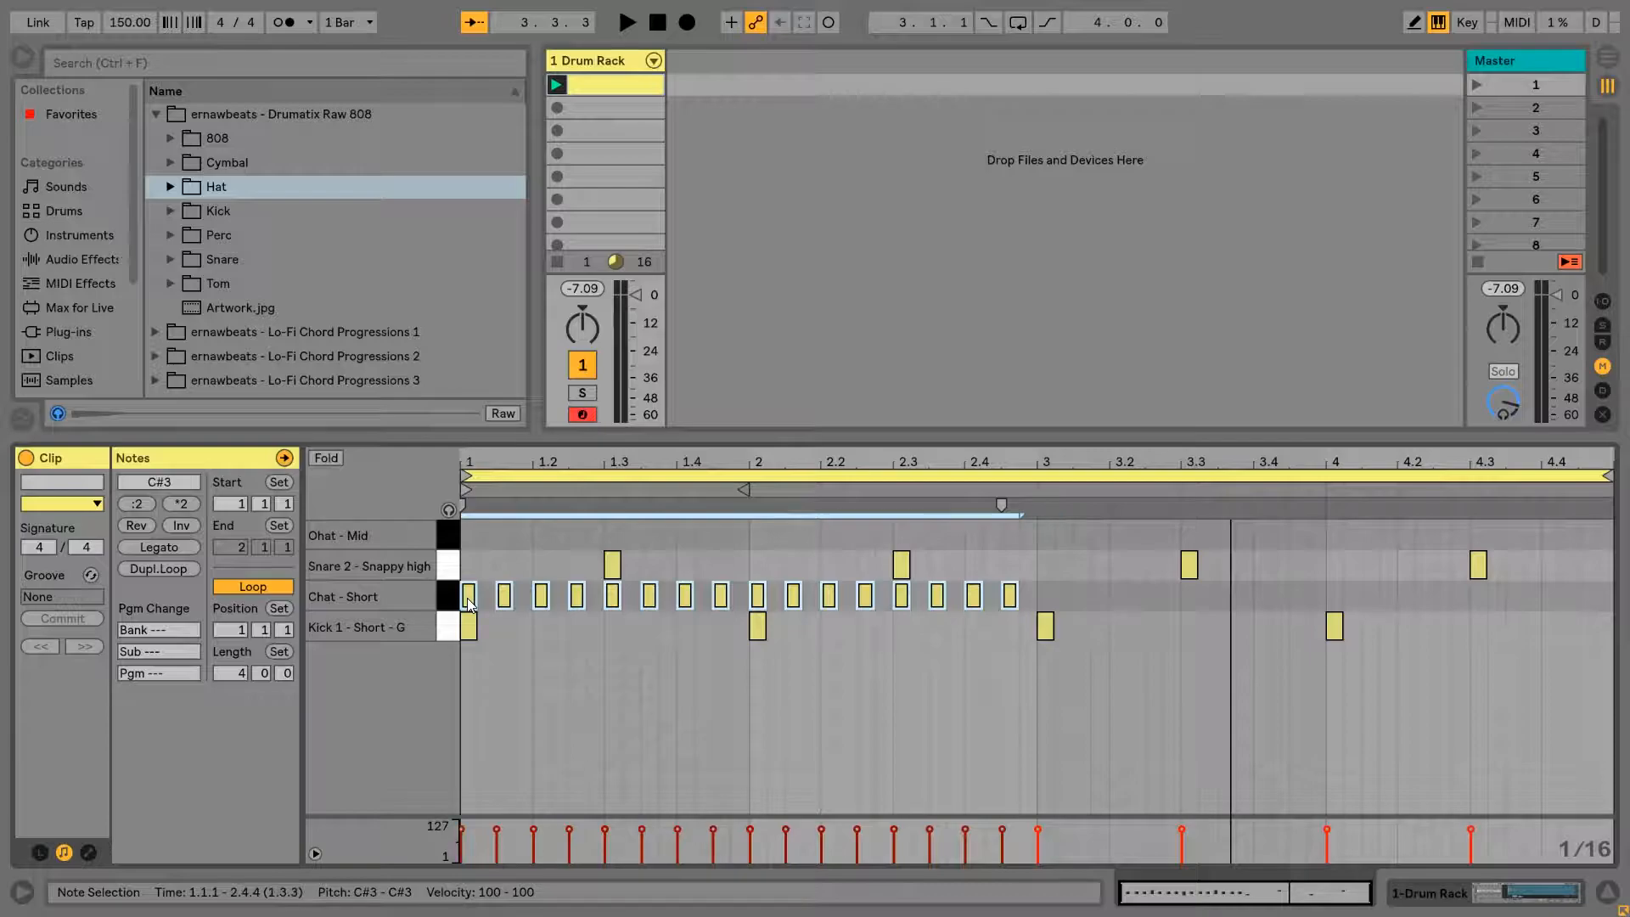
key("ctrl+d")
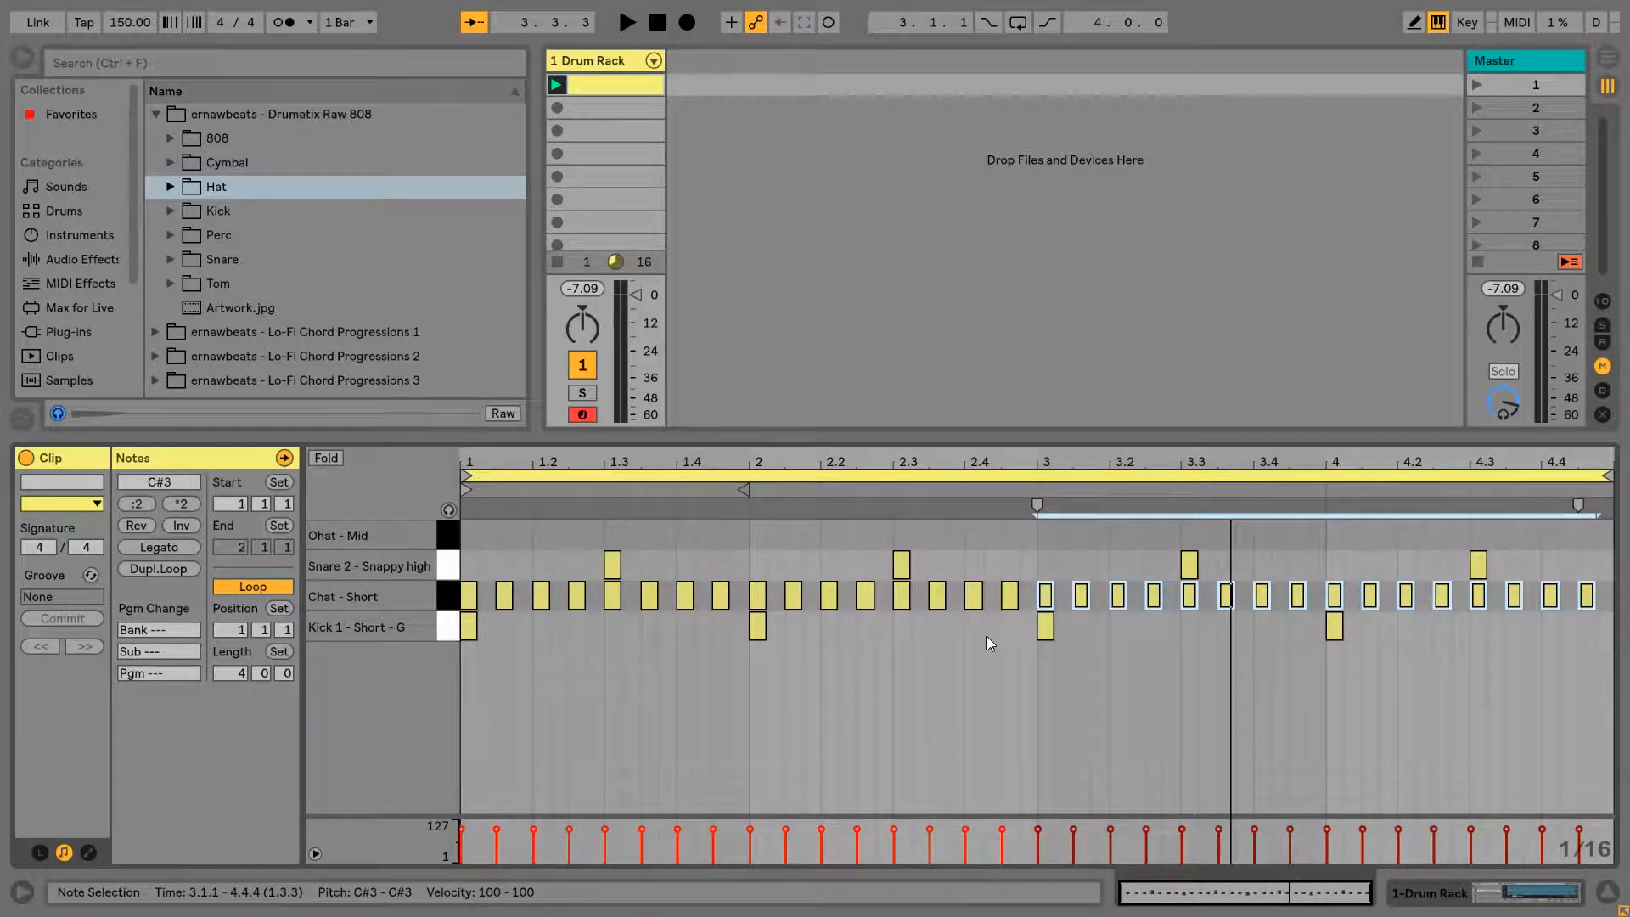
key("space")
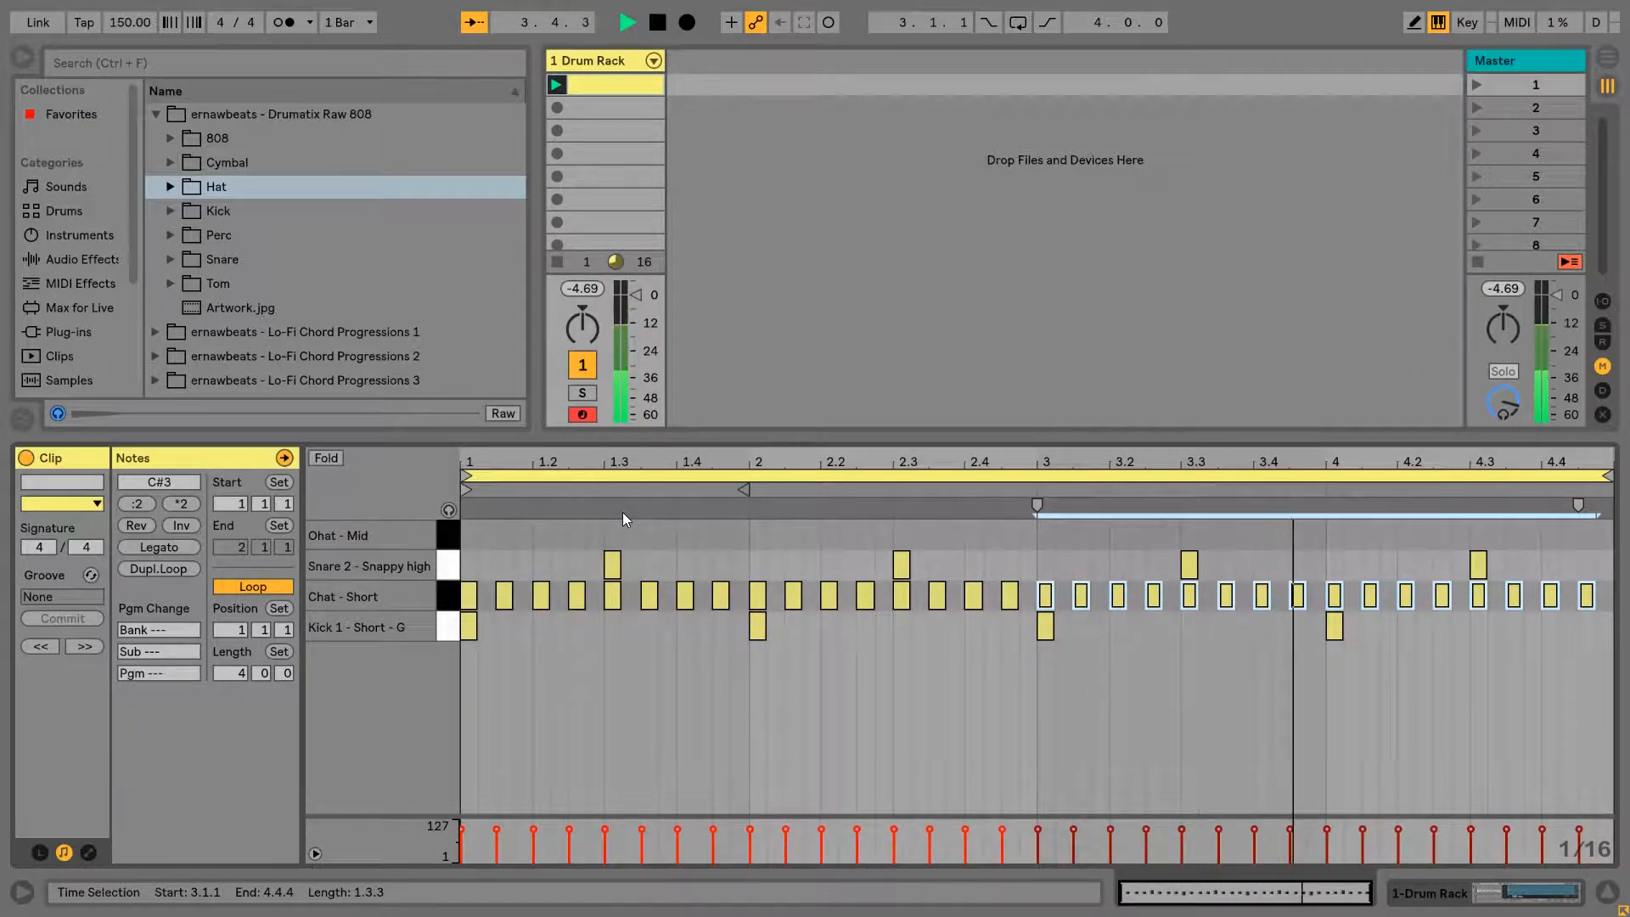
key("space")
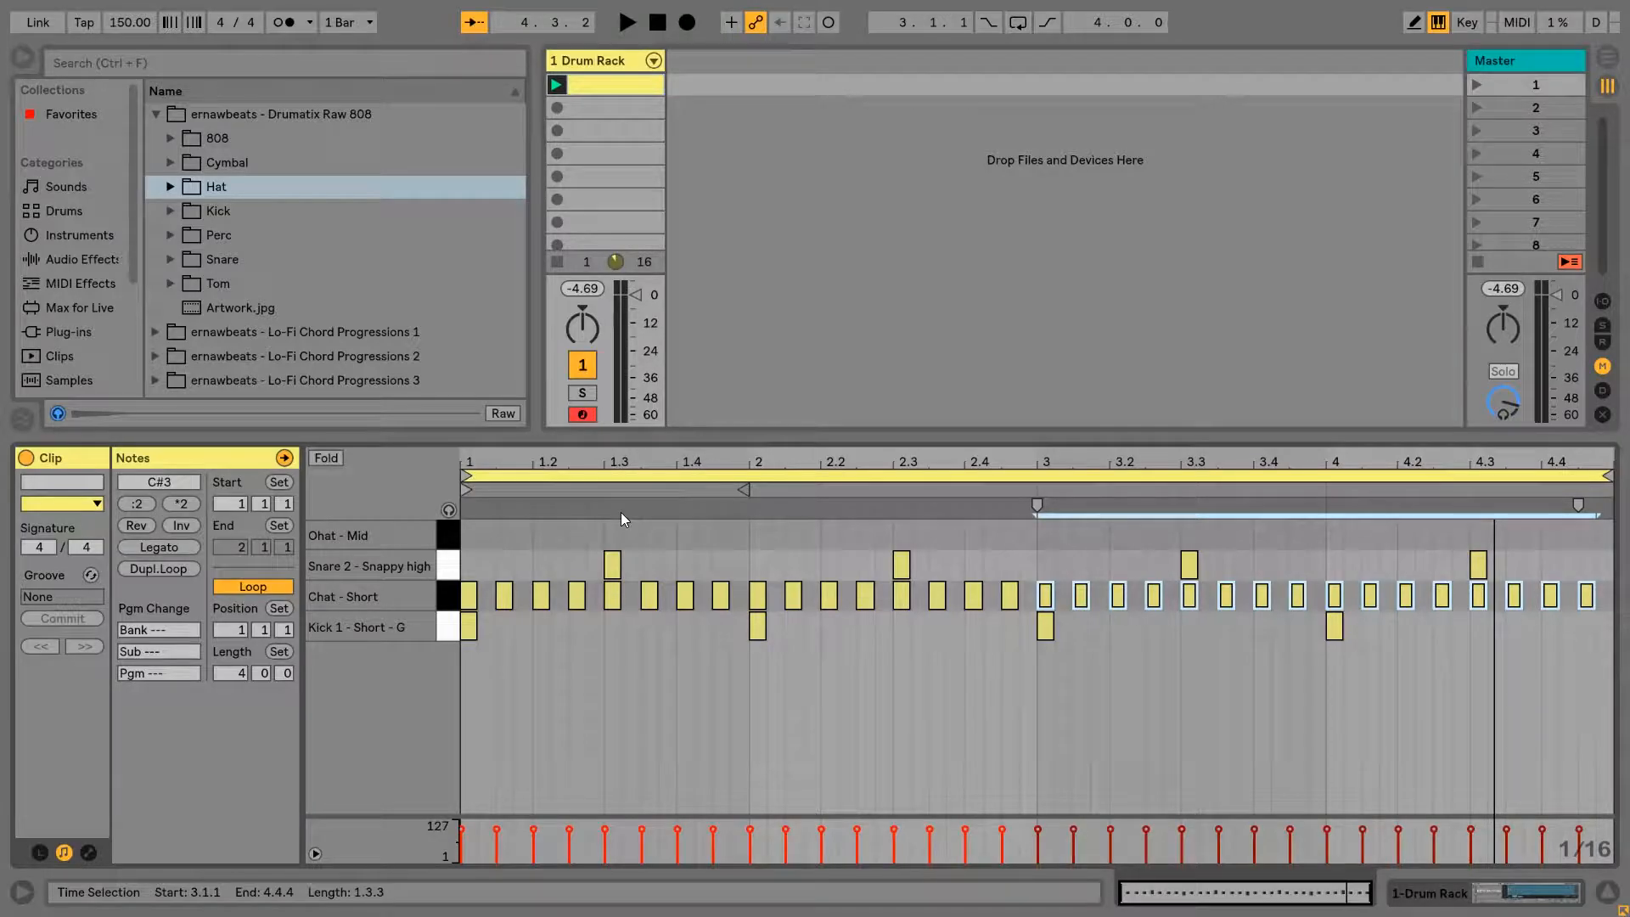
Try shifting the four snare notes slightly late off the grid and play the result.
left_click_drag(611, 563, 617, 563)
left_click_drag(903, 564, 909, 565)
left_click_drag(1189, 564, 1195, 565)
left_click_drag(1474, 568, 1478, 566)
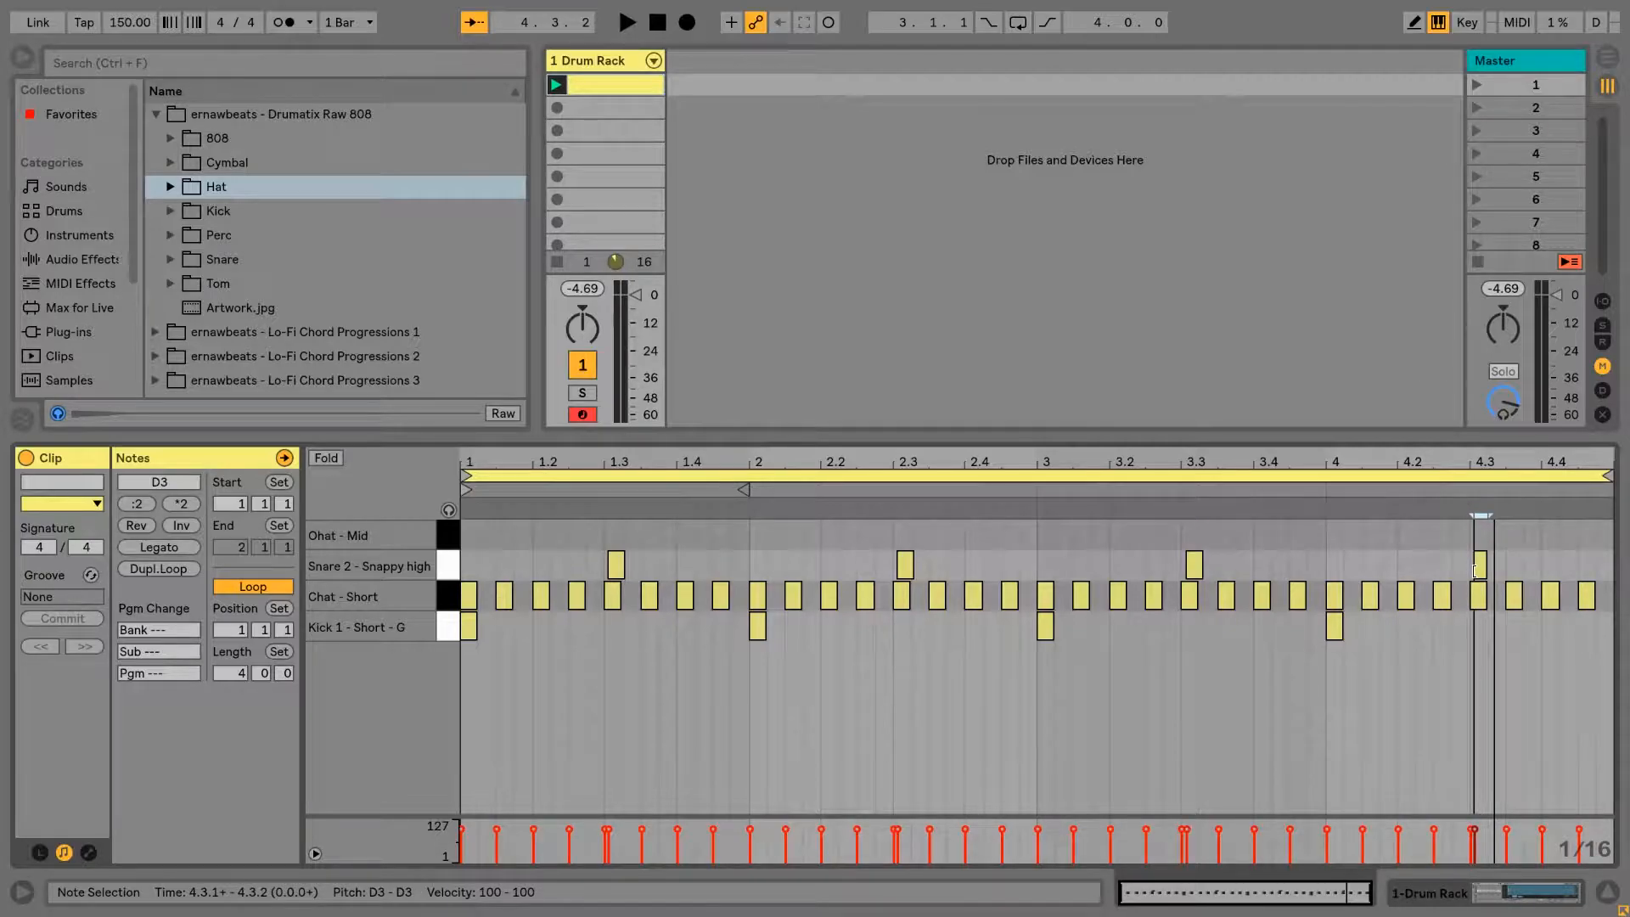
key("space")
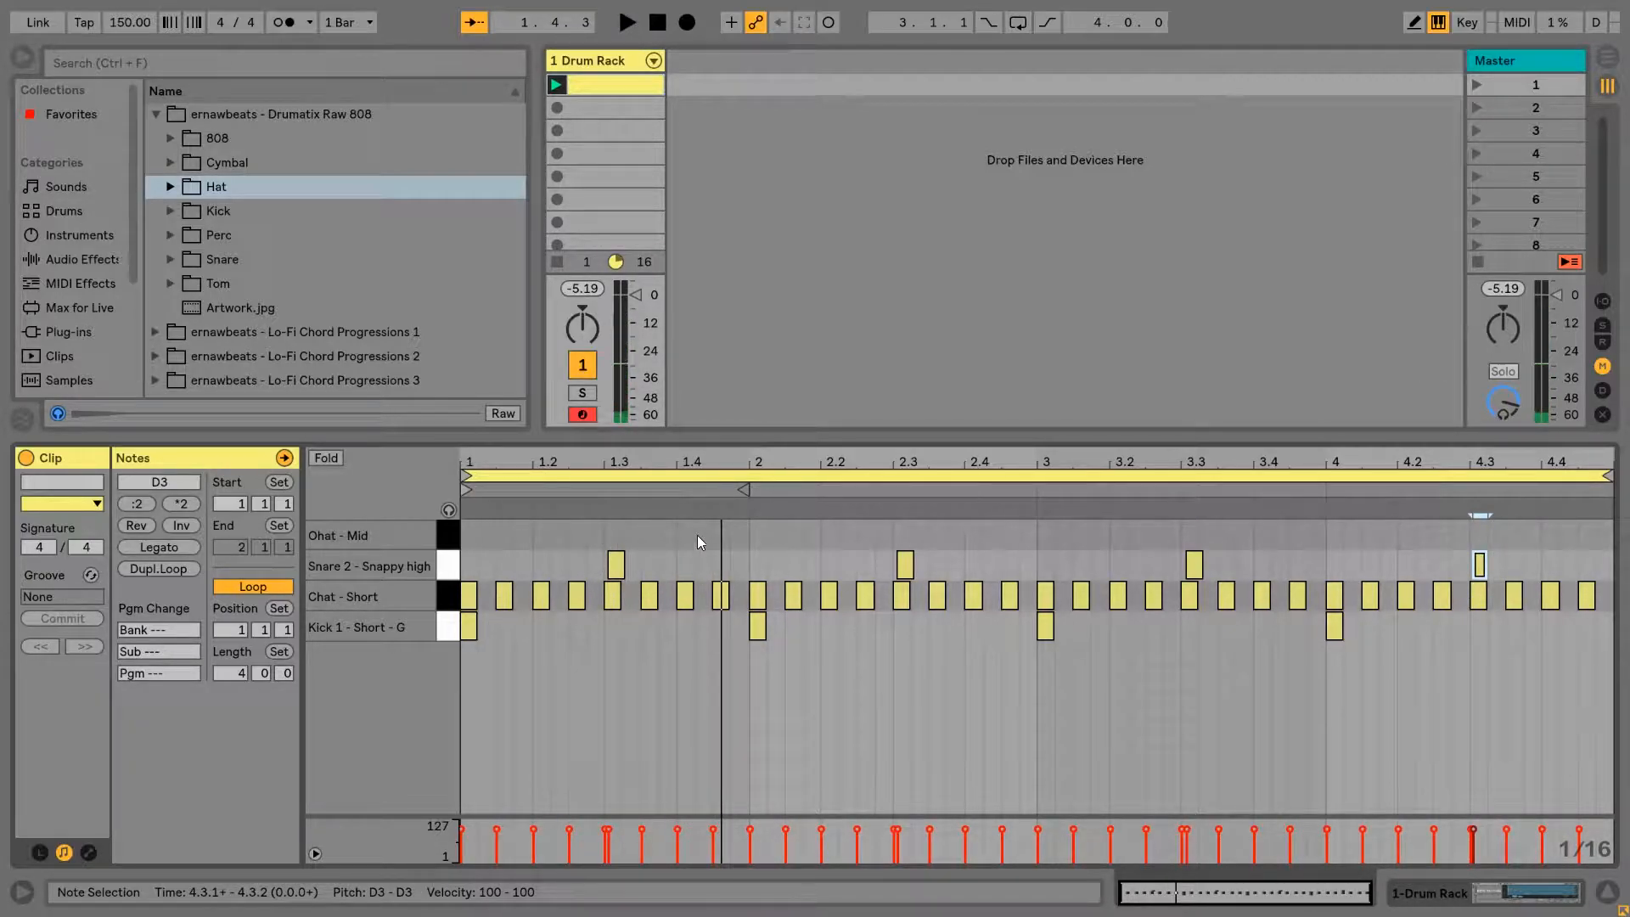
Undo the off-grid shifts of all four snare notes.
key("ctrl+z")
key("ctrl+z")
key("ctrl+z")
key("ctrl+z")
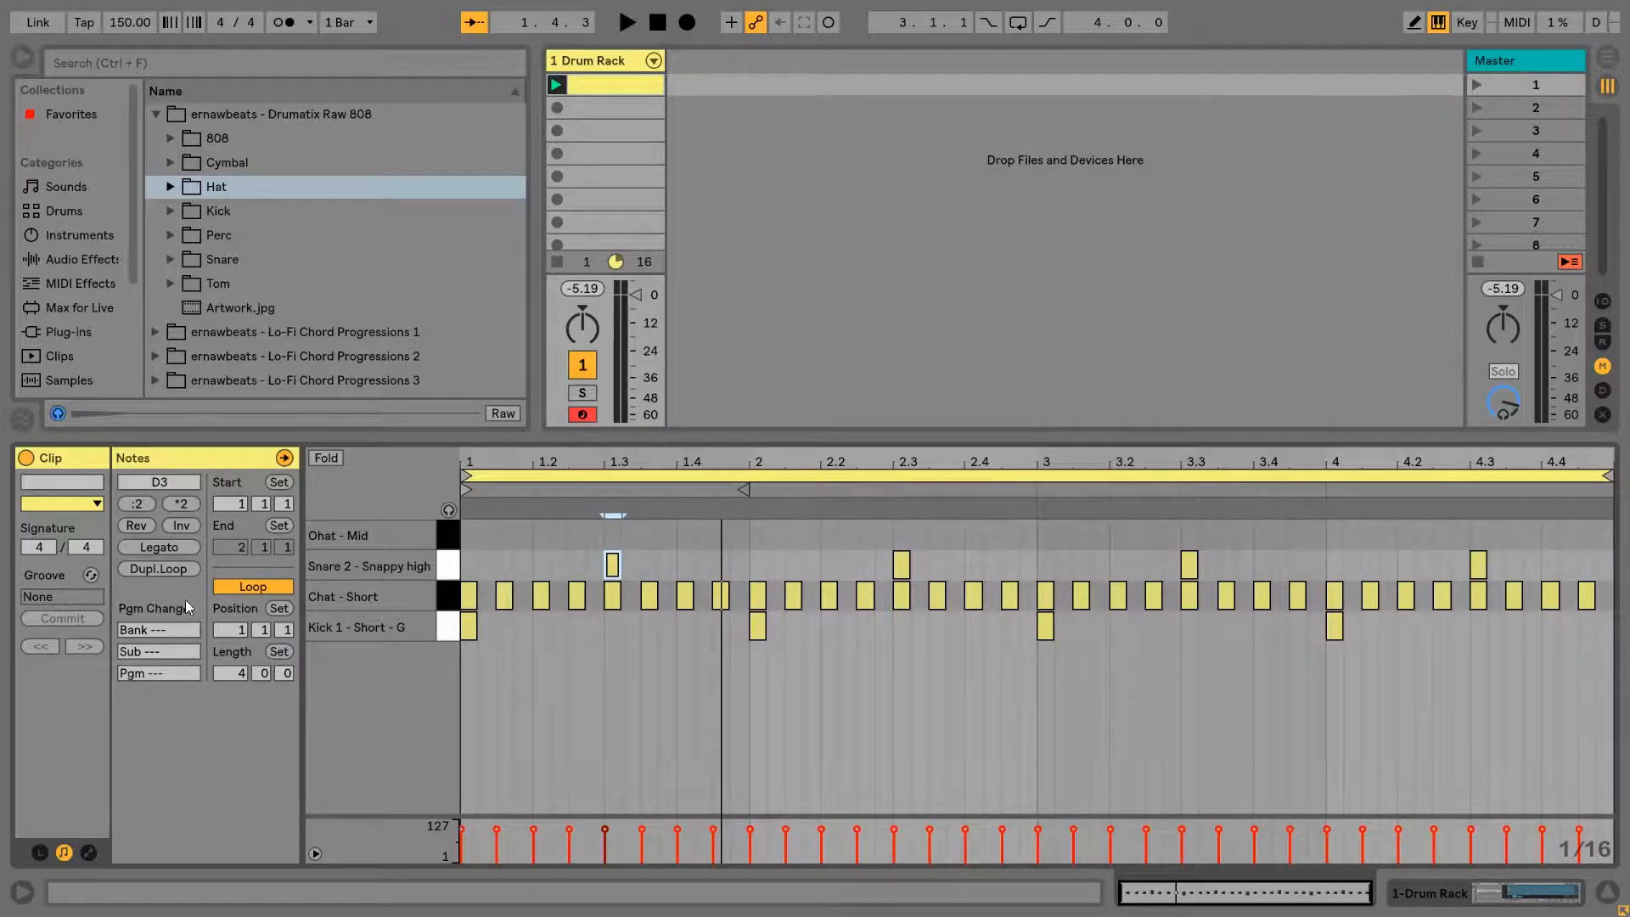
Apply the MPC 16 Swing-55 groove from the Swing and Groove library to the drum clip and play it.
left_click_drag(1581, 701, 375, 551)
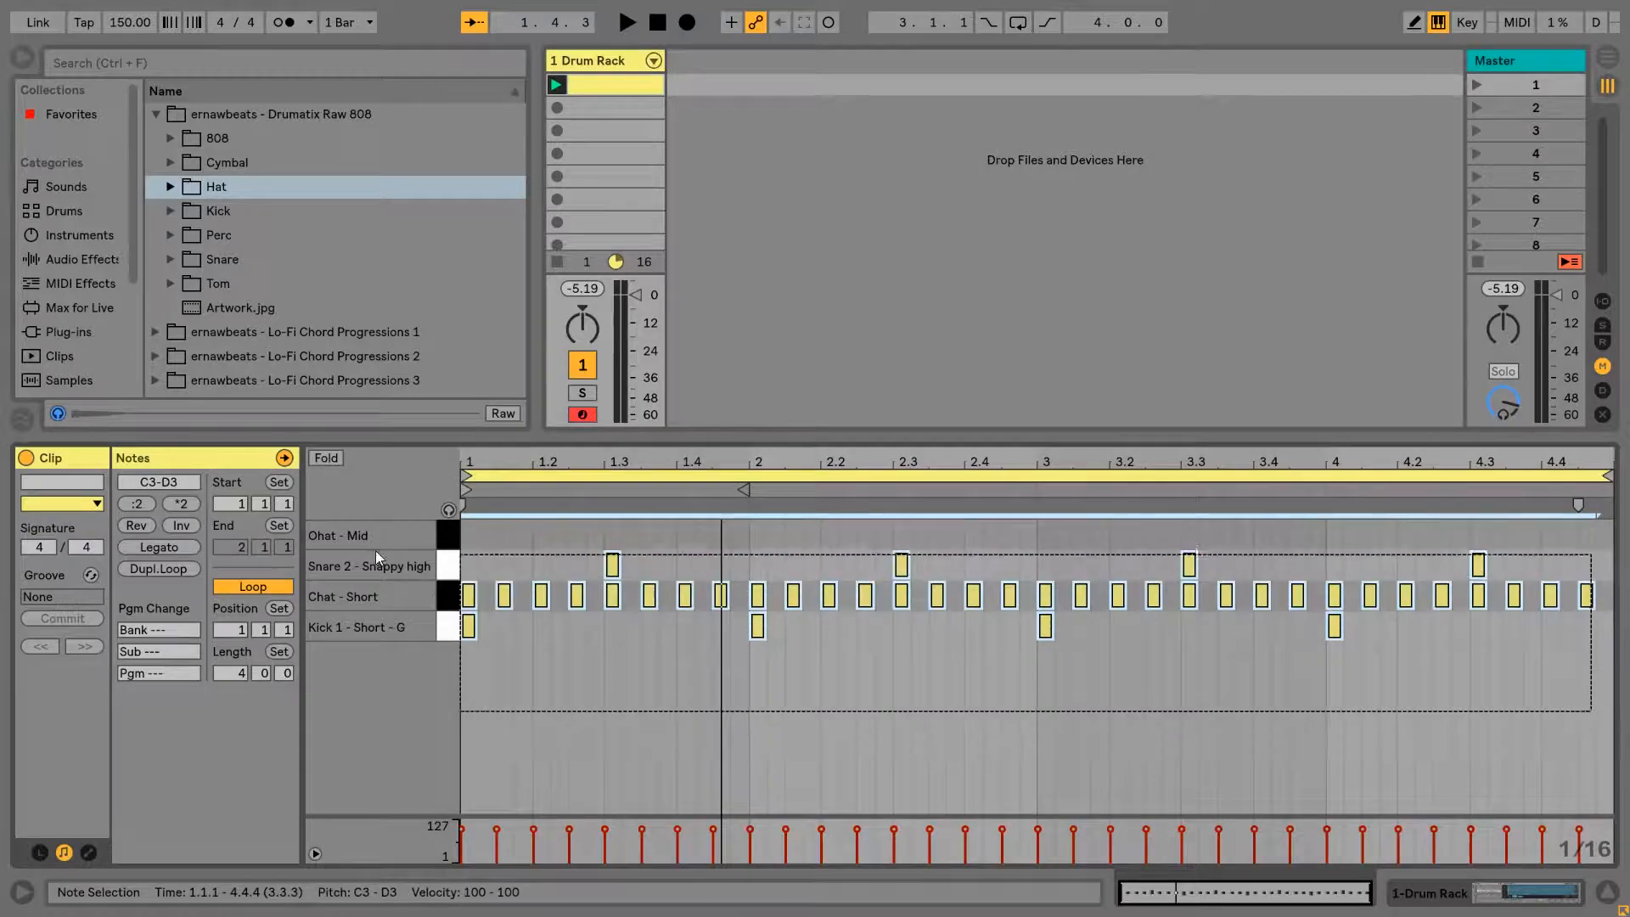
left_click(91, 575)
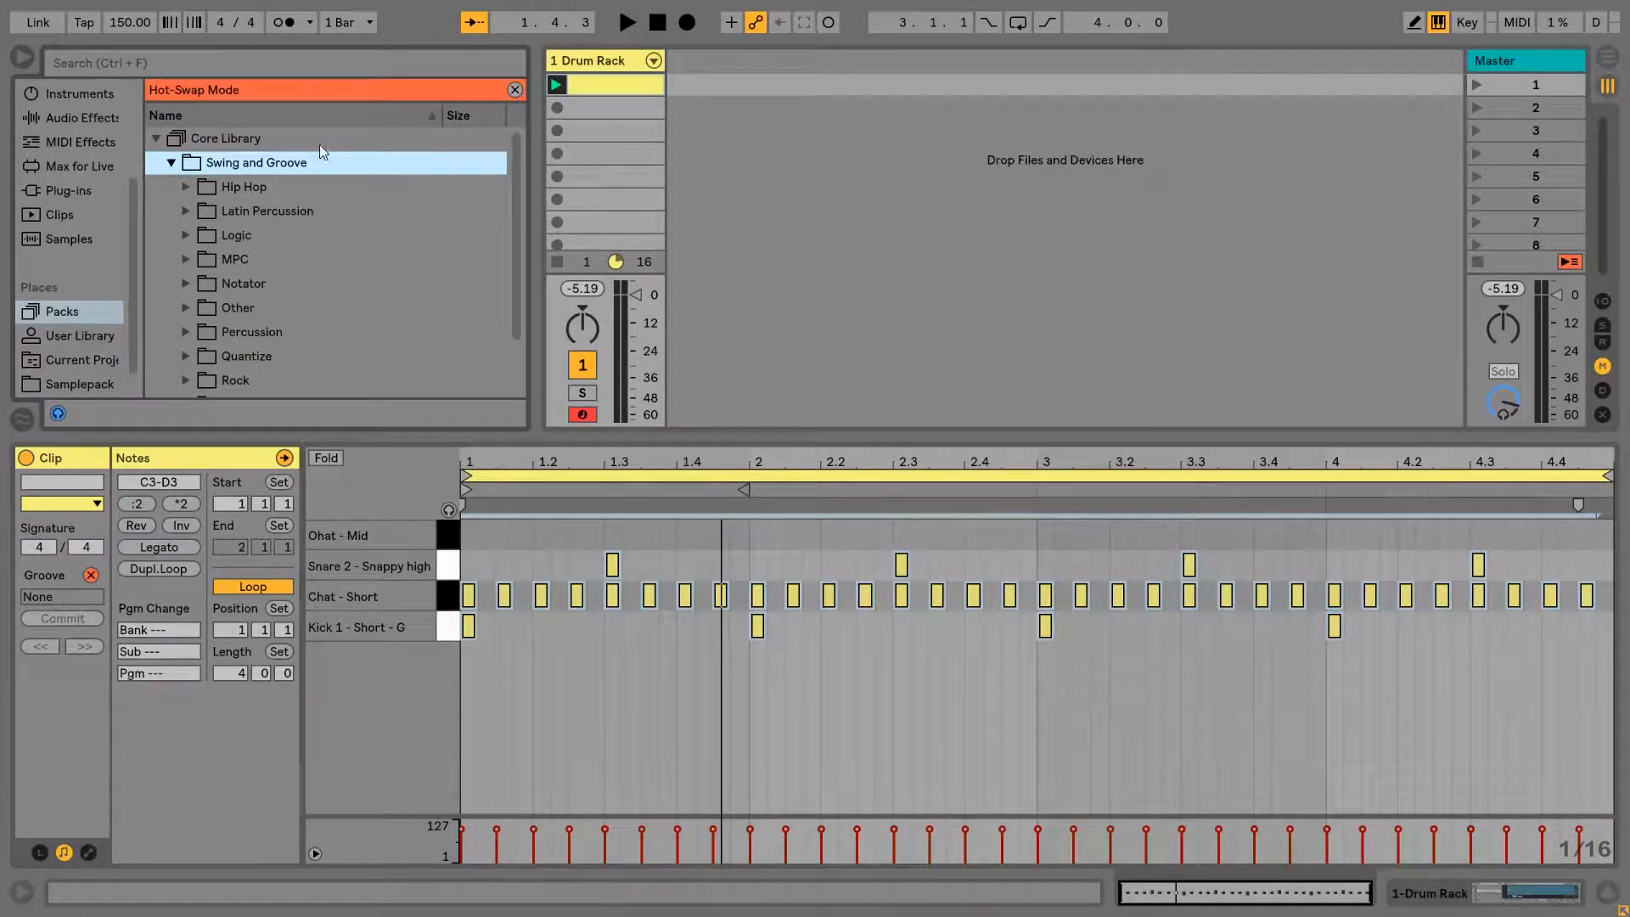
left_click(186, 187)
left_click(186, 188)
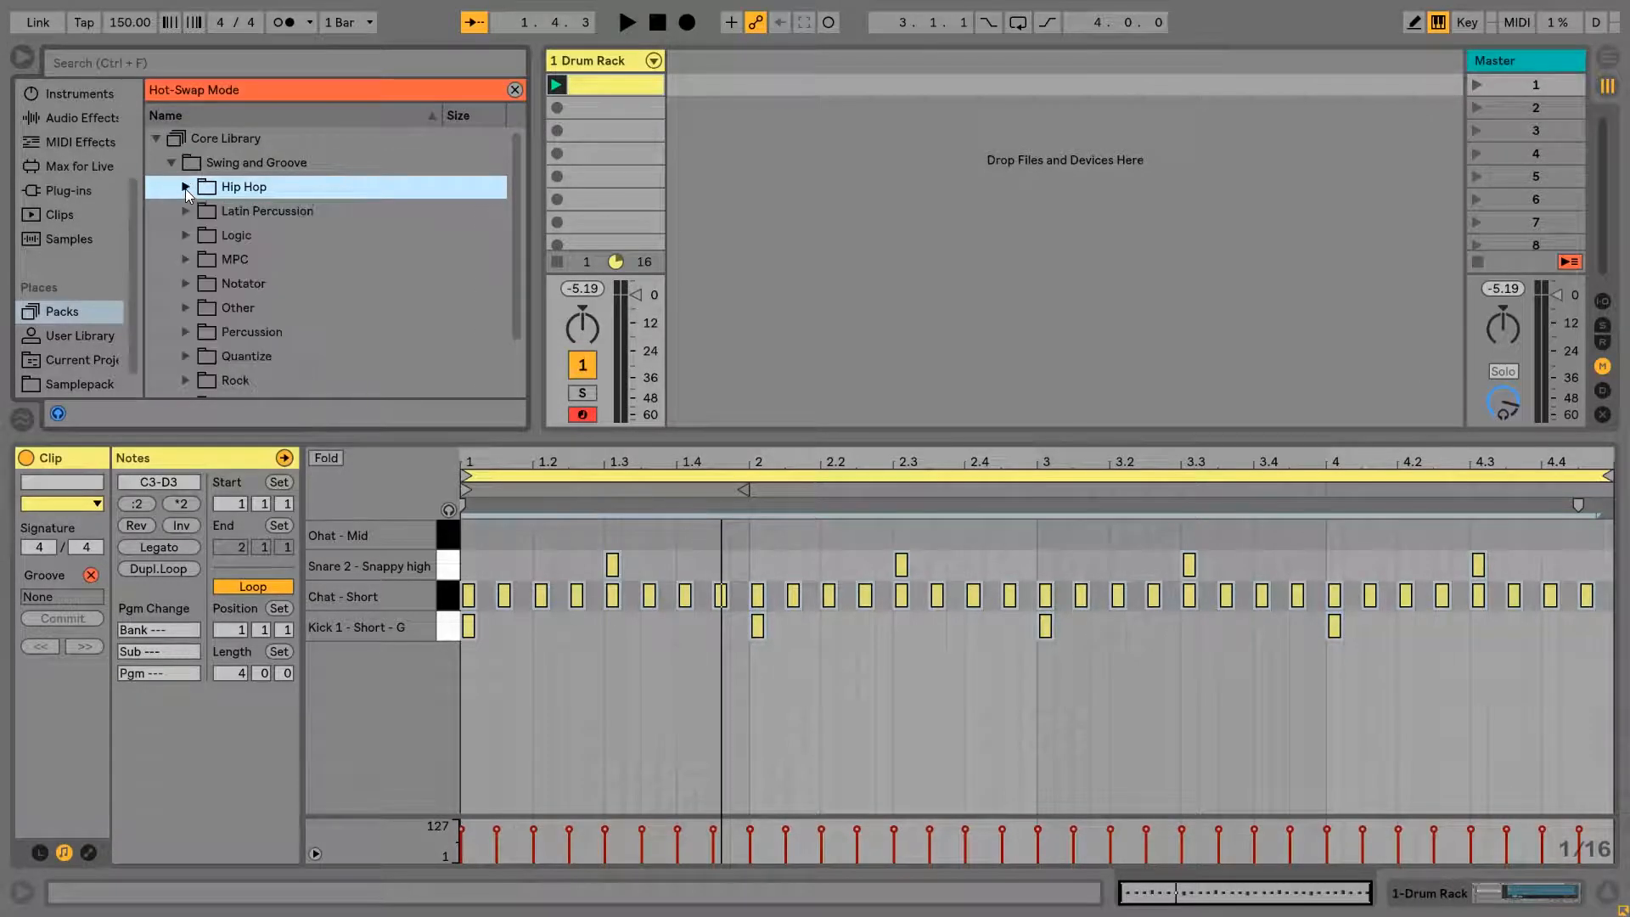
left_click(183, 260)
scroll(323, 316, "down", 5)
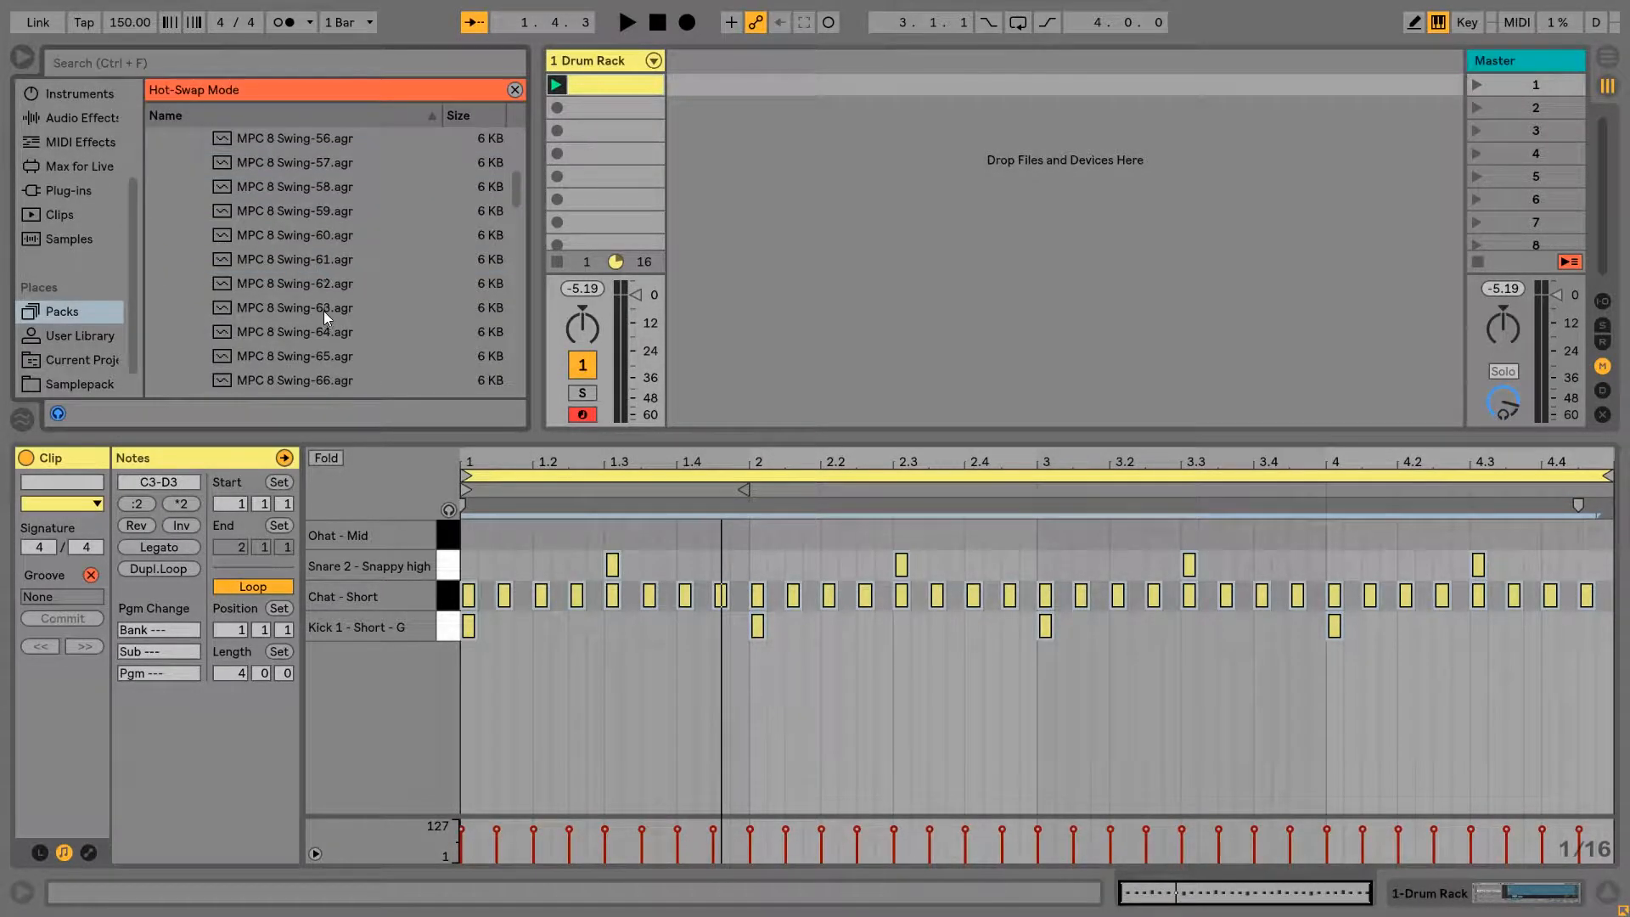
scroll(325, 309, "down", 5)
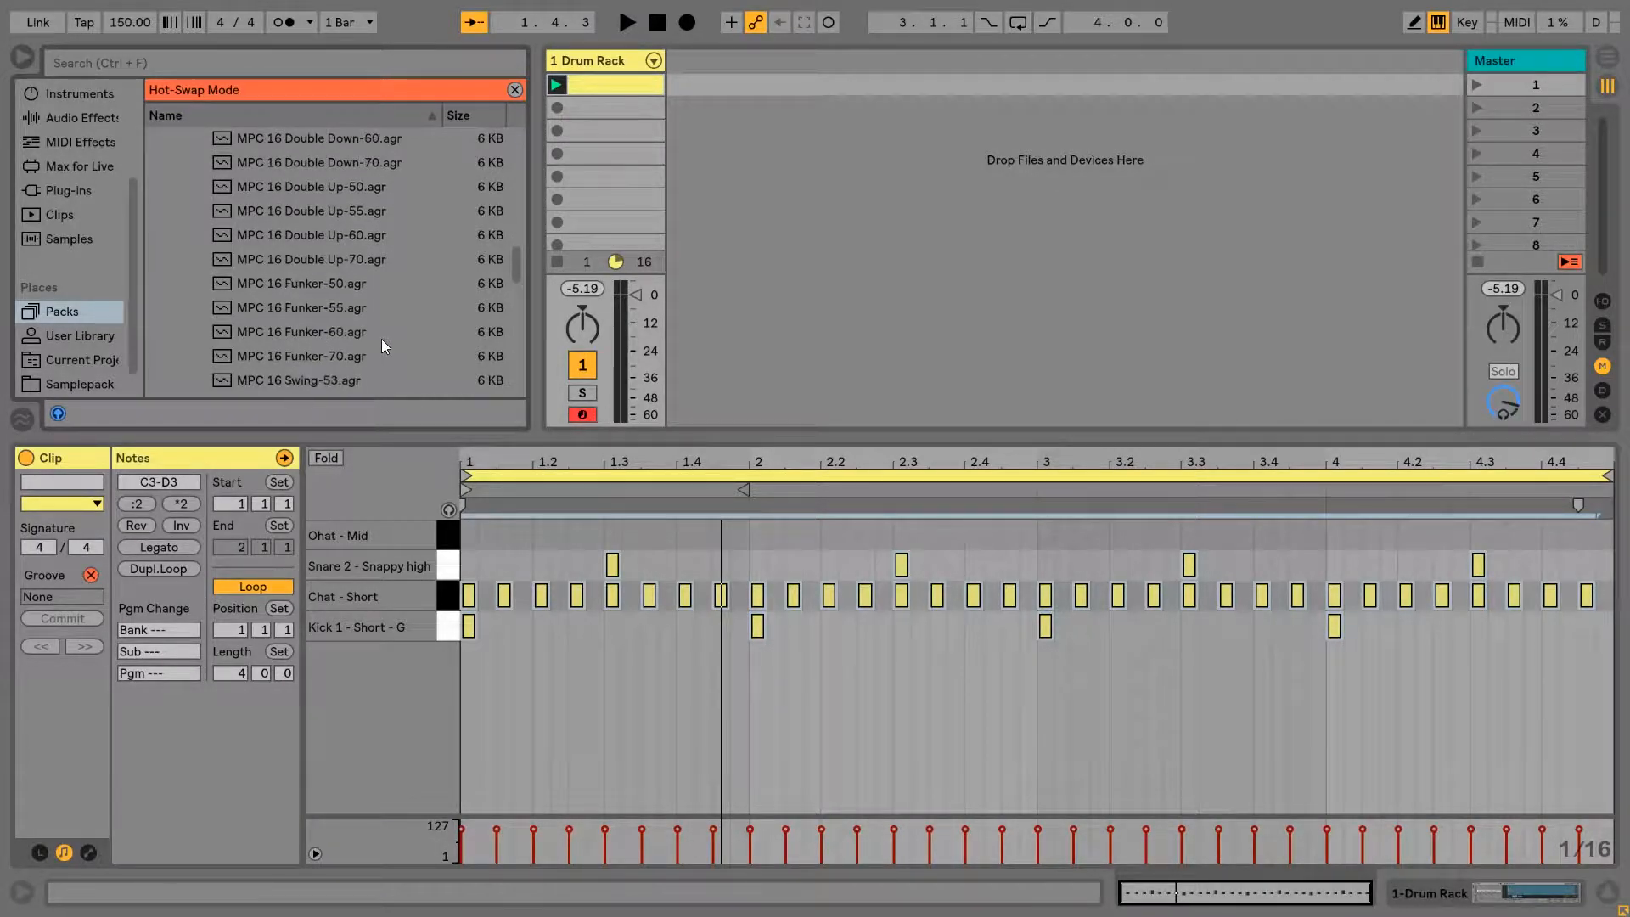
scroll(316, 355, "down", 3)
left_click(280, 283)
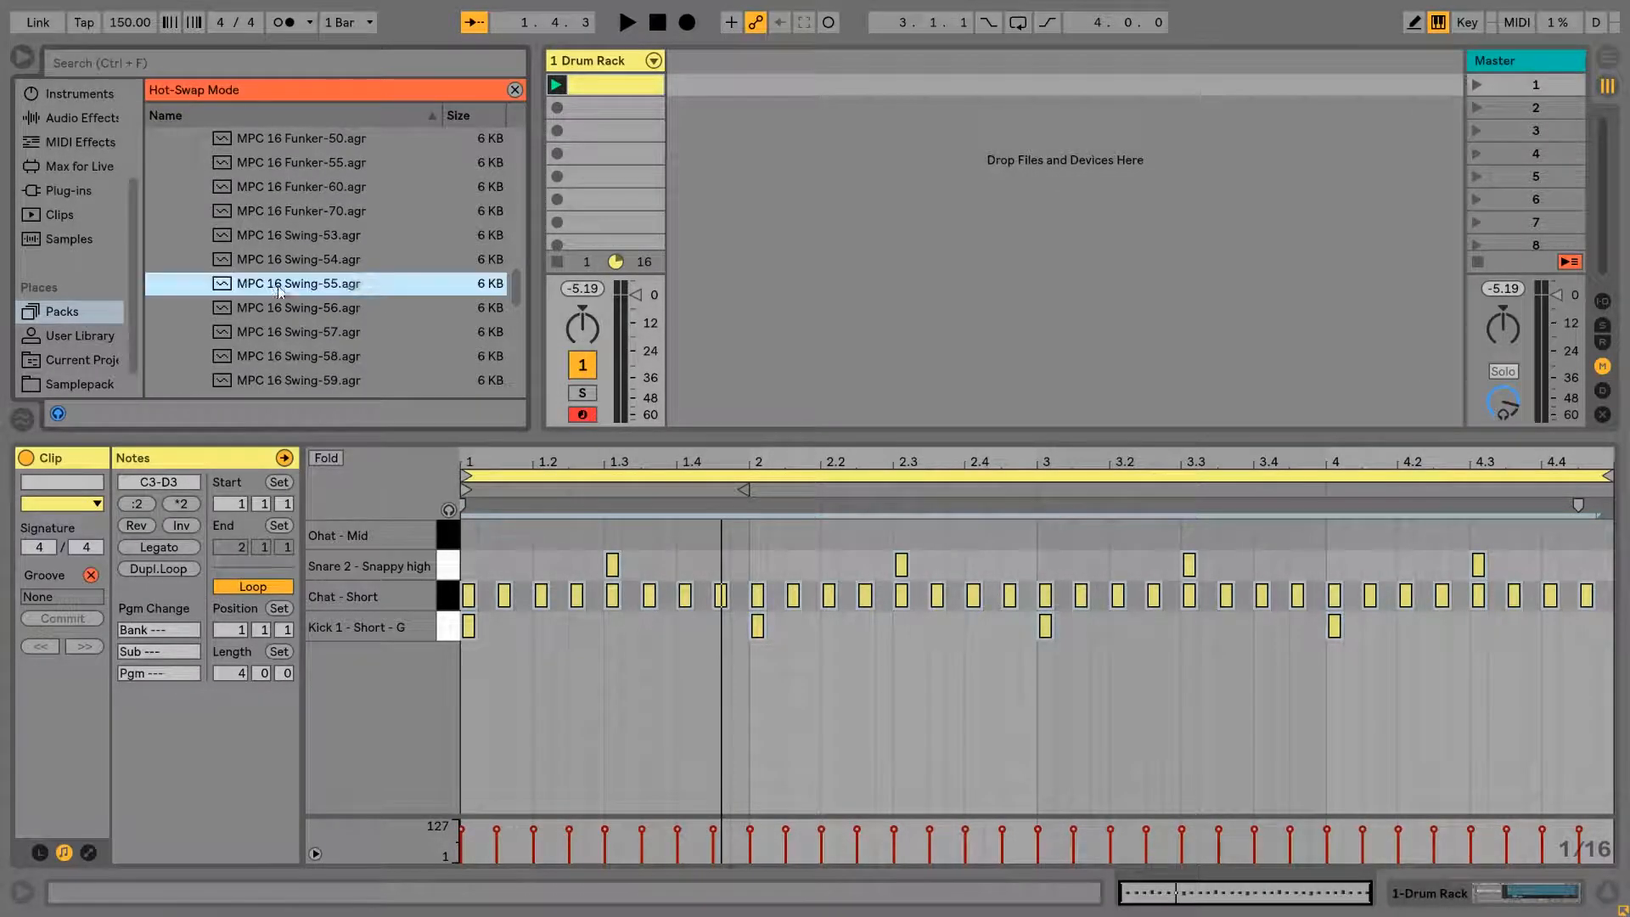
key("Return")
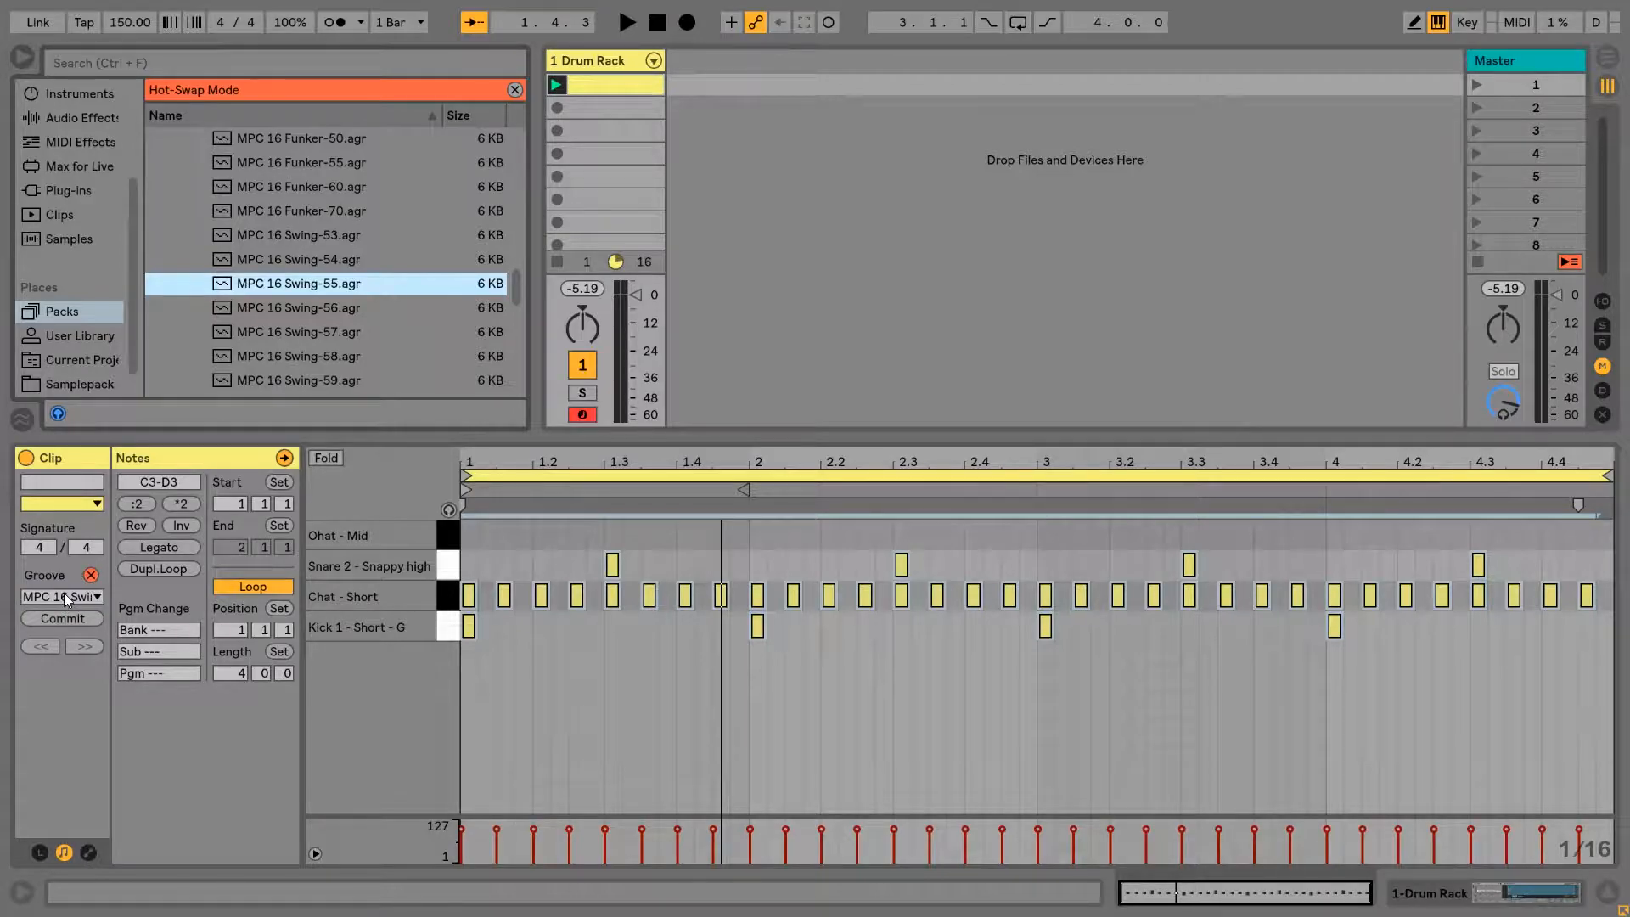
key("space")
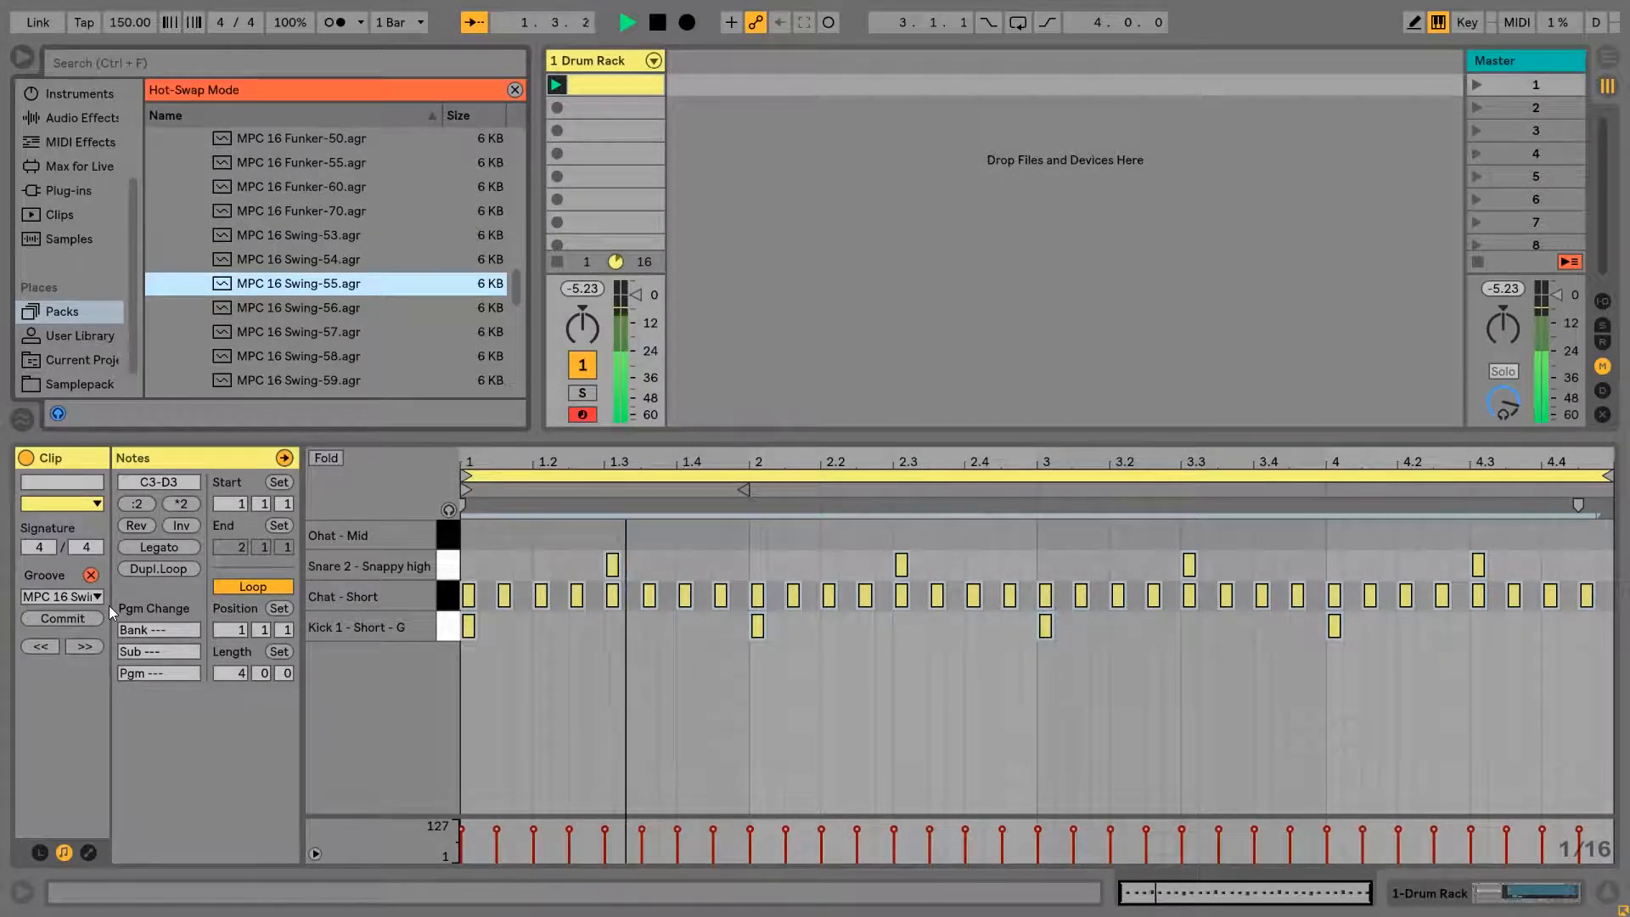
key("space")
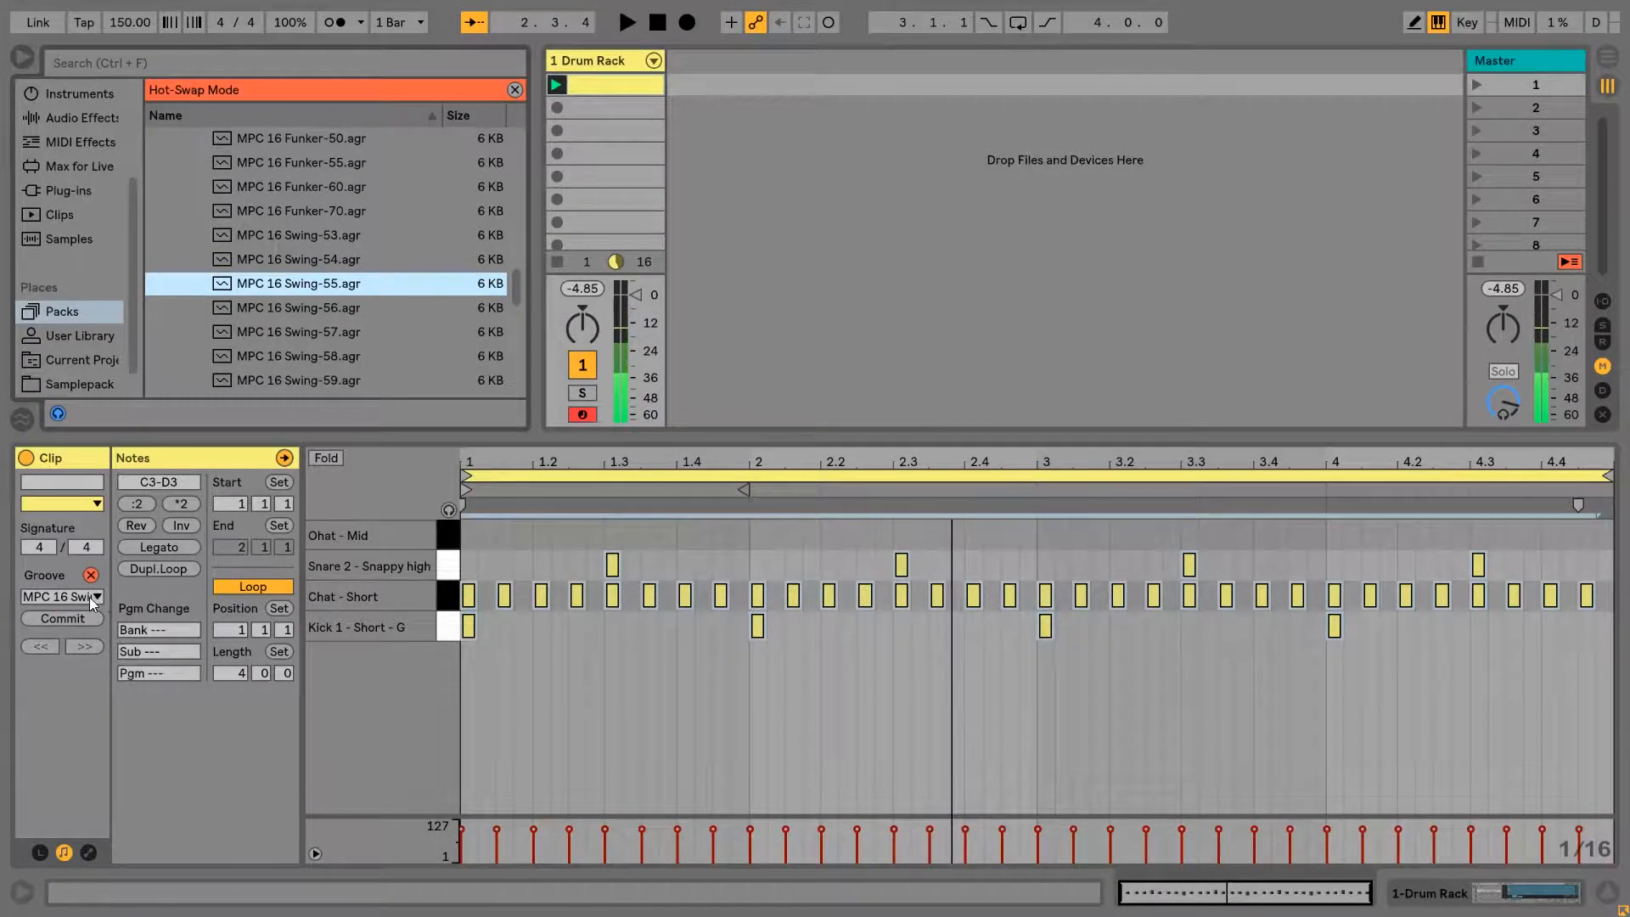
Compare the loop with its groove set to None, then switch back to the MPC 16 Swing-55 groove.
left_click(90, 598)
left_click(92, 615)
key("space")
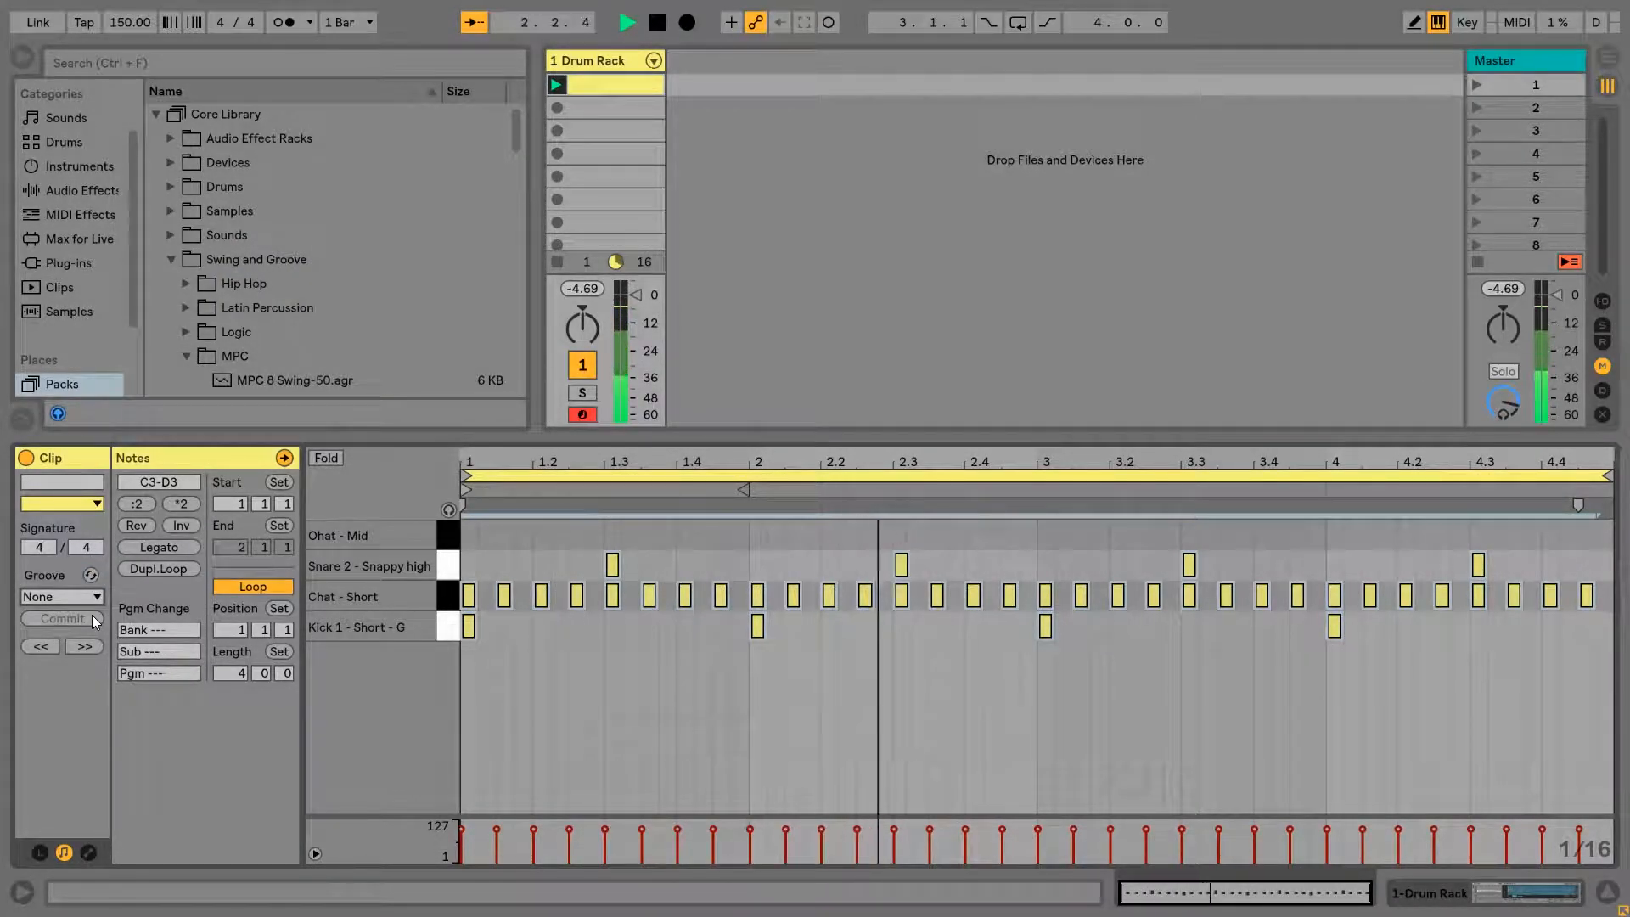
left_click(91, 598)
left_click(90, 630)
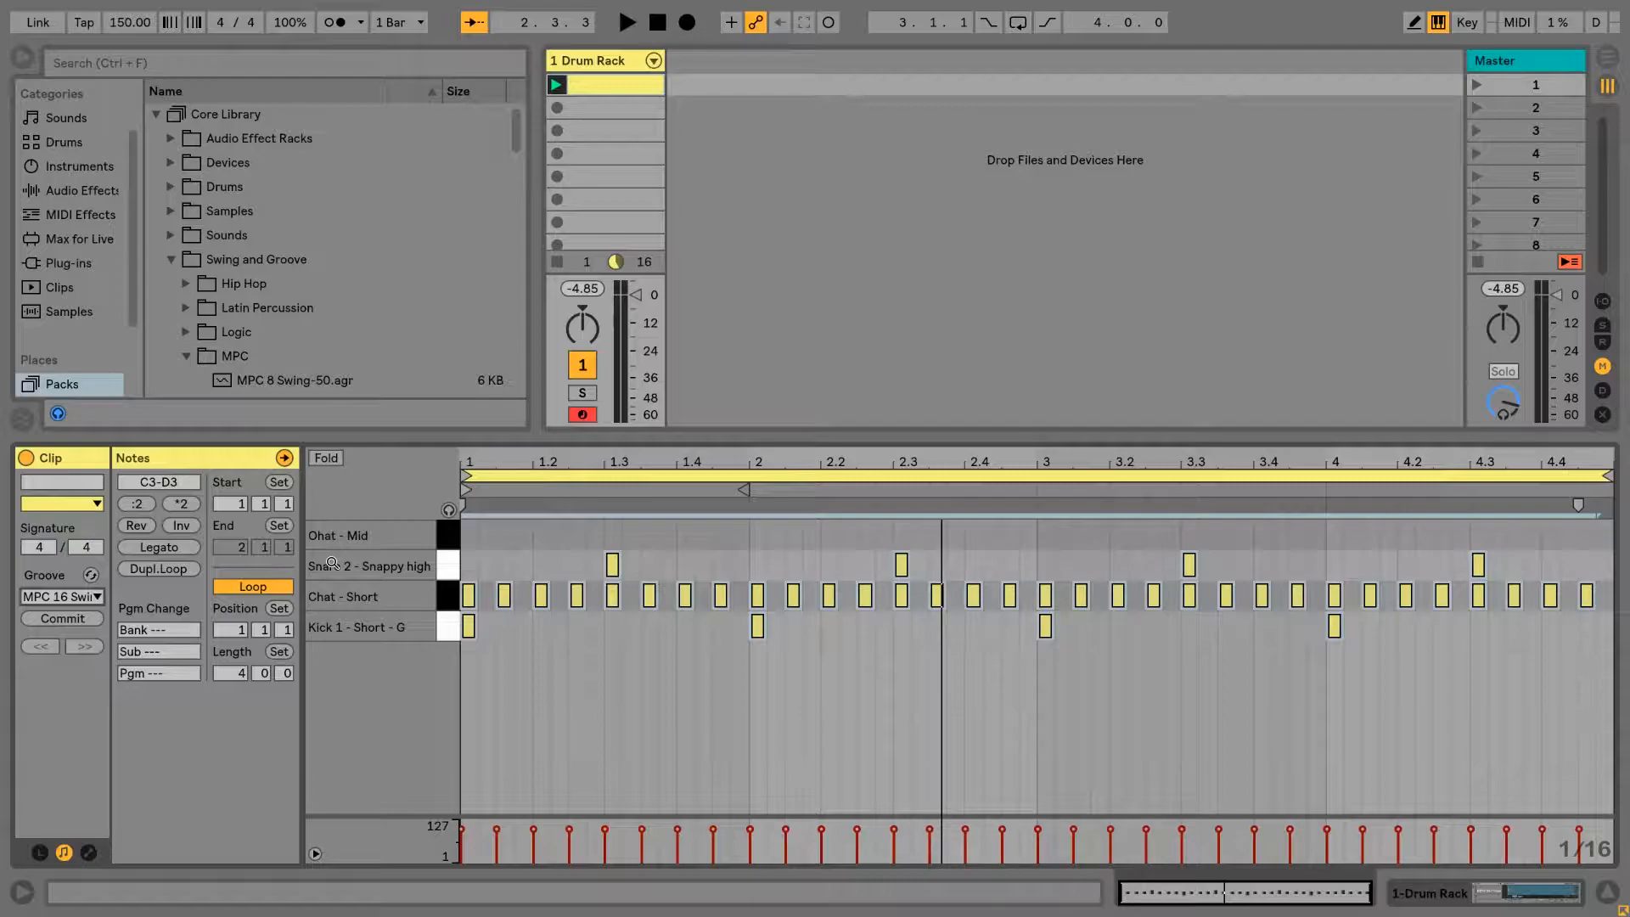
Shorten the clip's loop to bars 1 and 2 and play it.
left_click(535, 640)
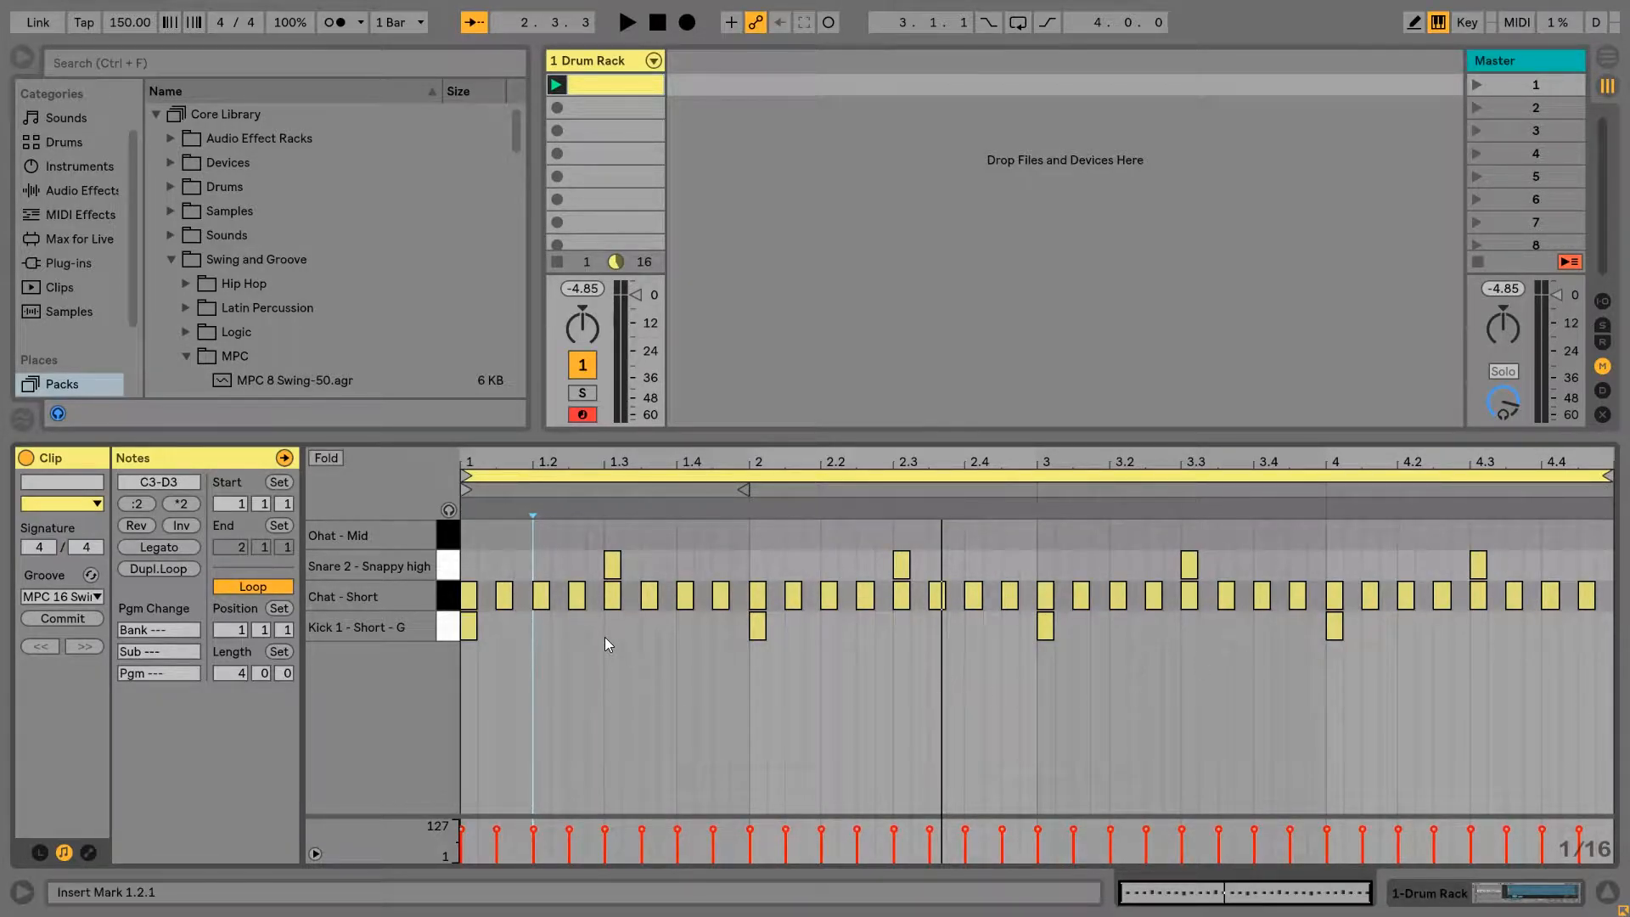
scroll(488, 634, "up", 4)
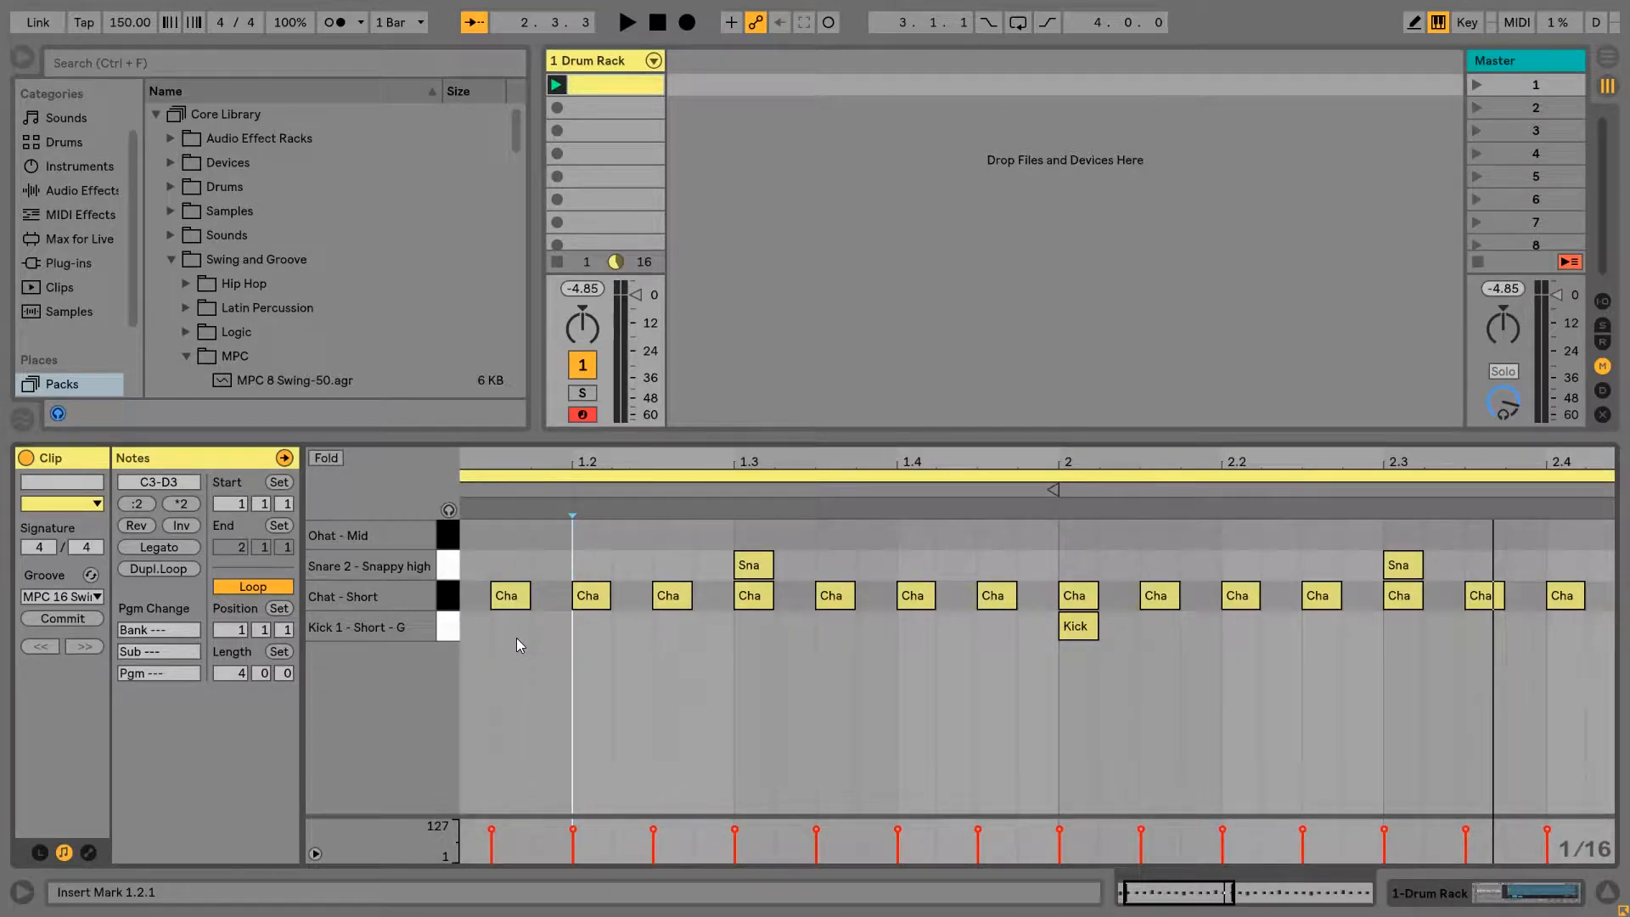
scroll(573, 634, "right", 2)
scroll(574, 634, "left", 3)
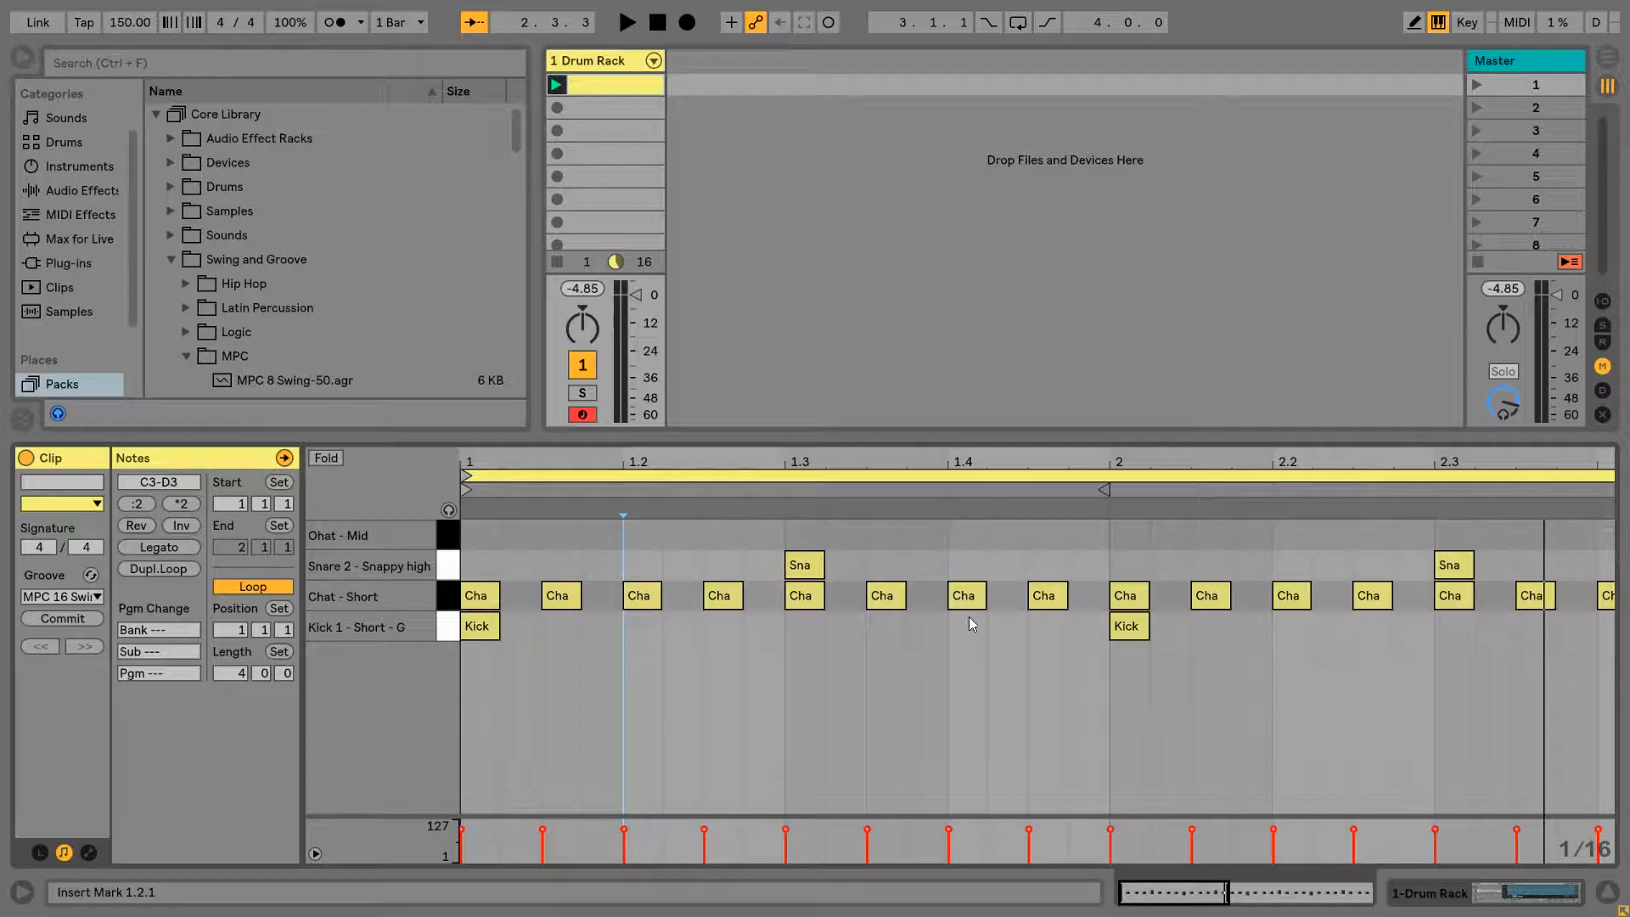
scroll(934, 641, "down", 3, "ctrl")
left_click_drag(1607, 475, 837, 476)
left_click_drag(824, 550, 1037, 562)
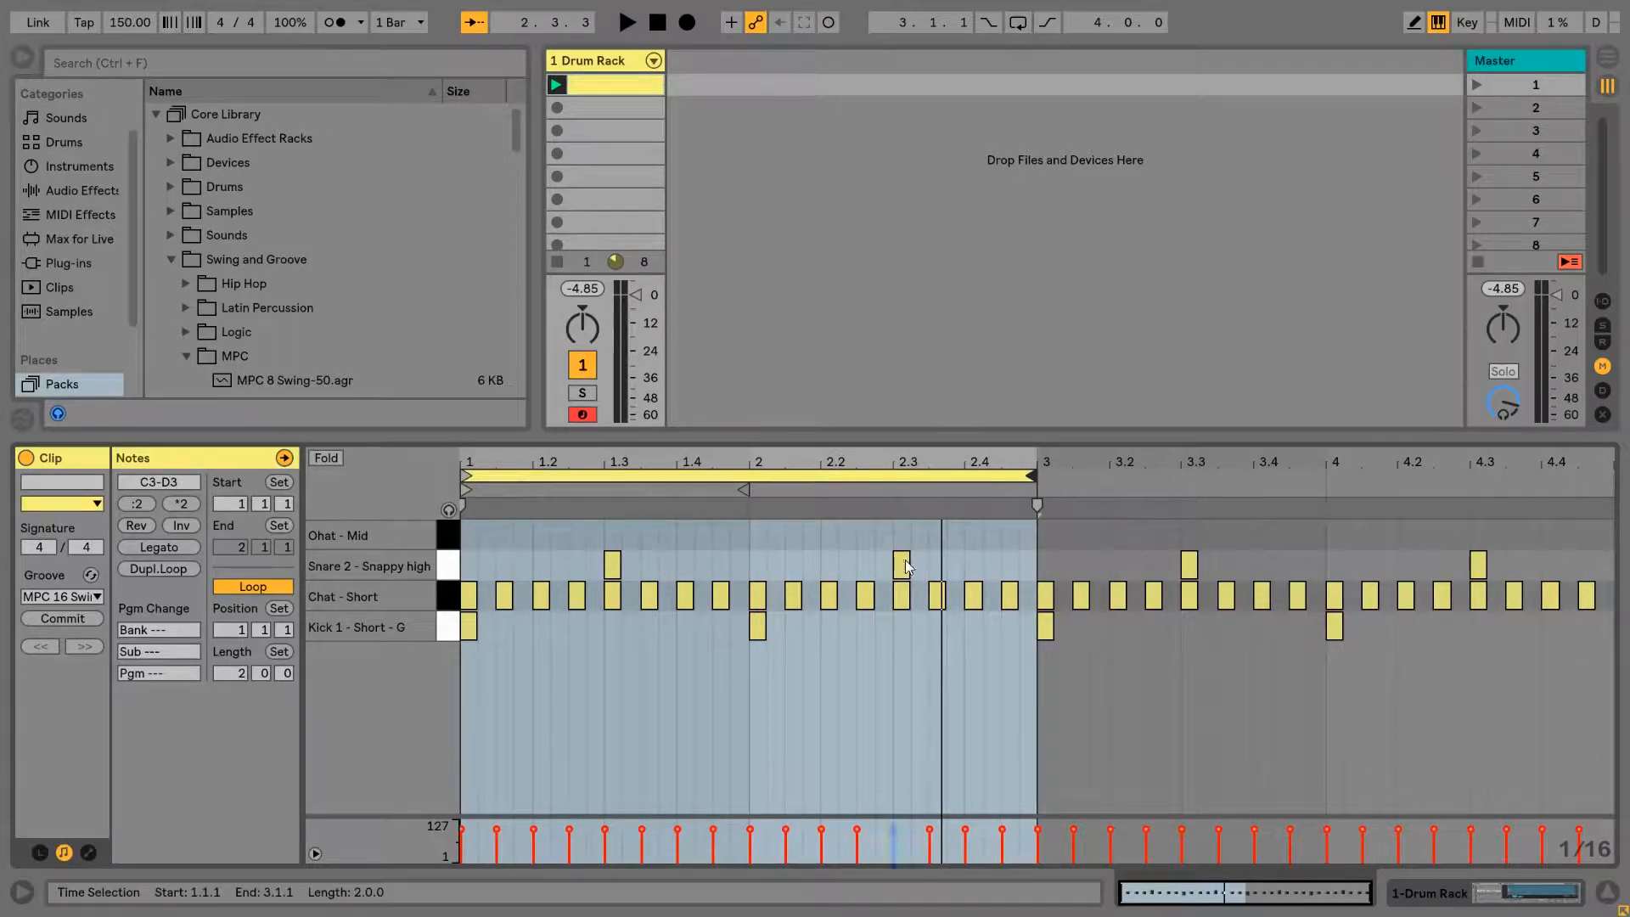
key("space")
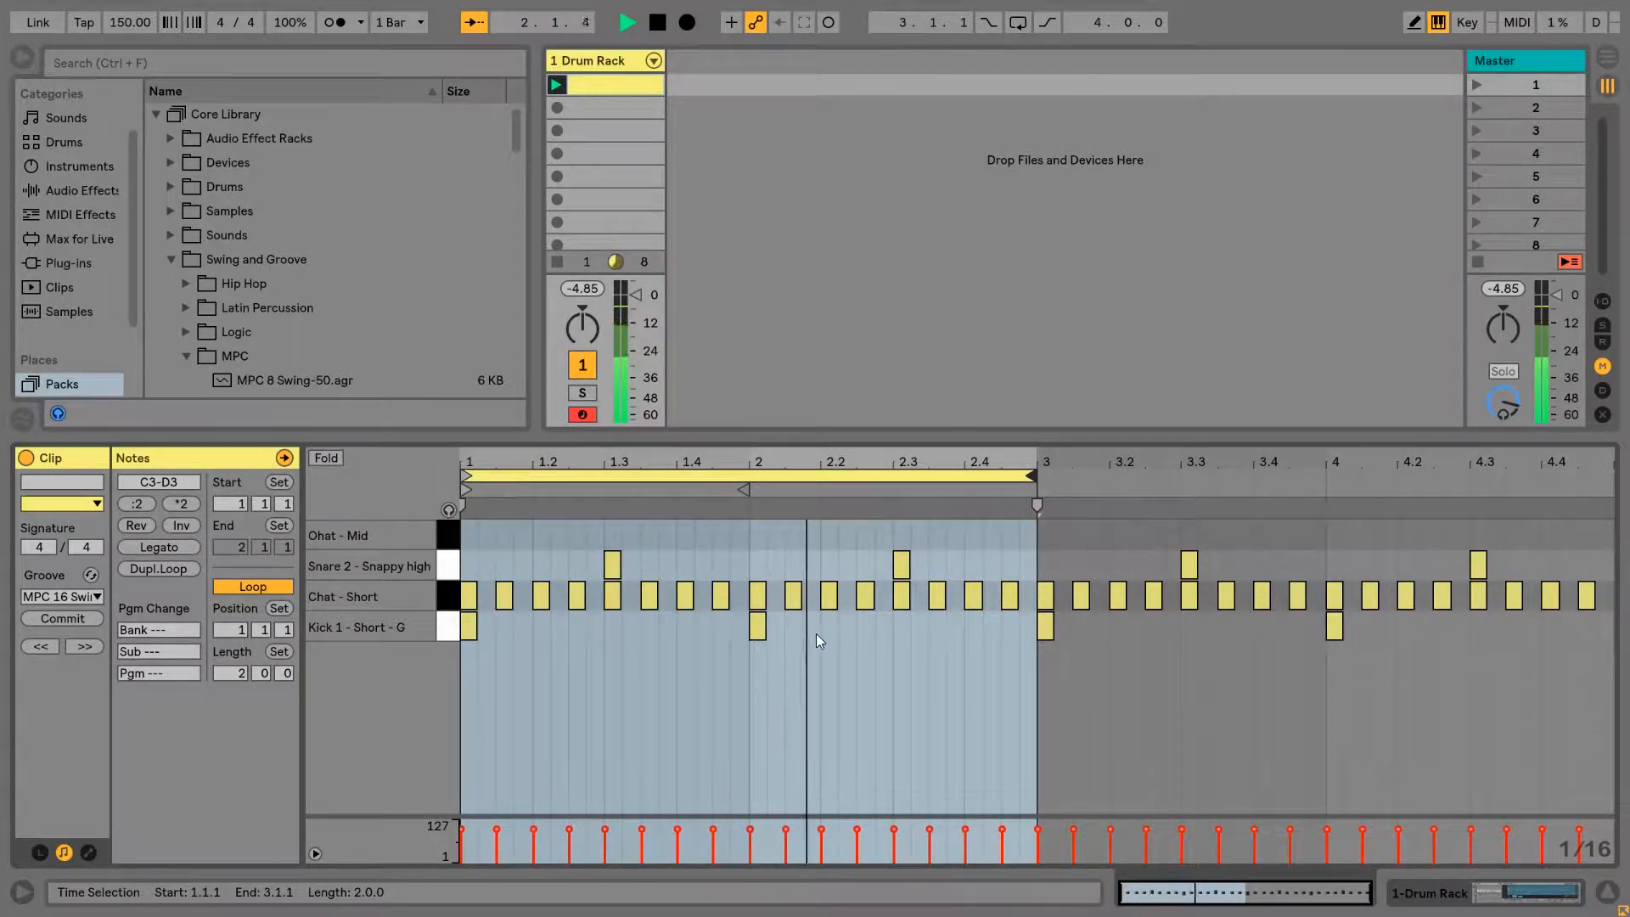
key("space")
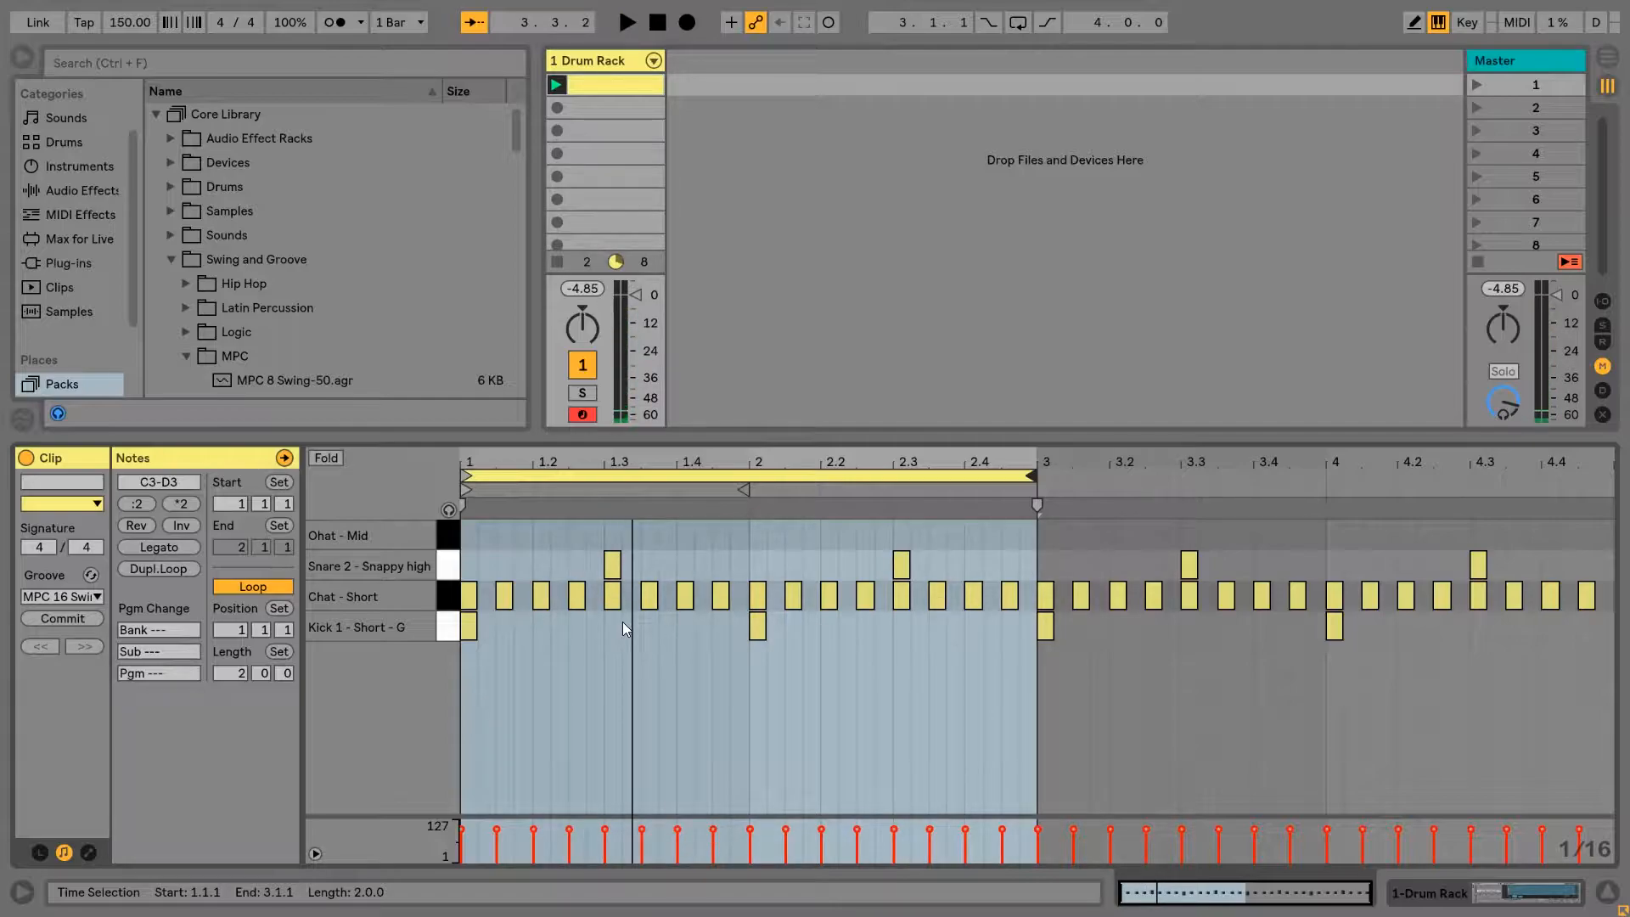
Add extra sixteenth closed hats at 1.4.2, 1.4.4 and 2.4.4, playing the loop in between.
double_click(700, 599)
double_click(737, 596)
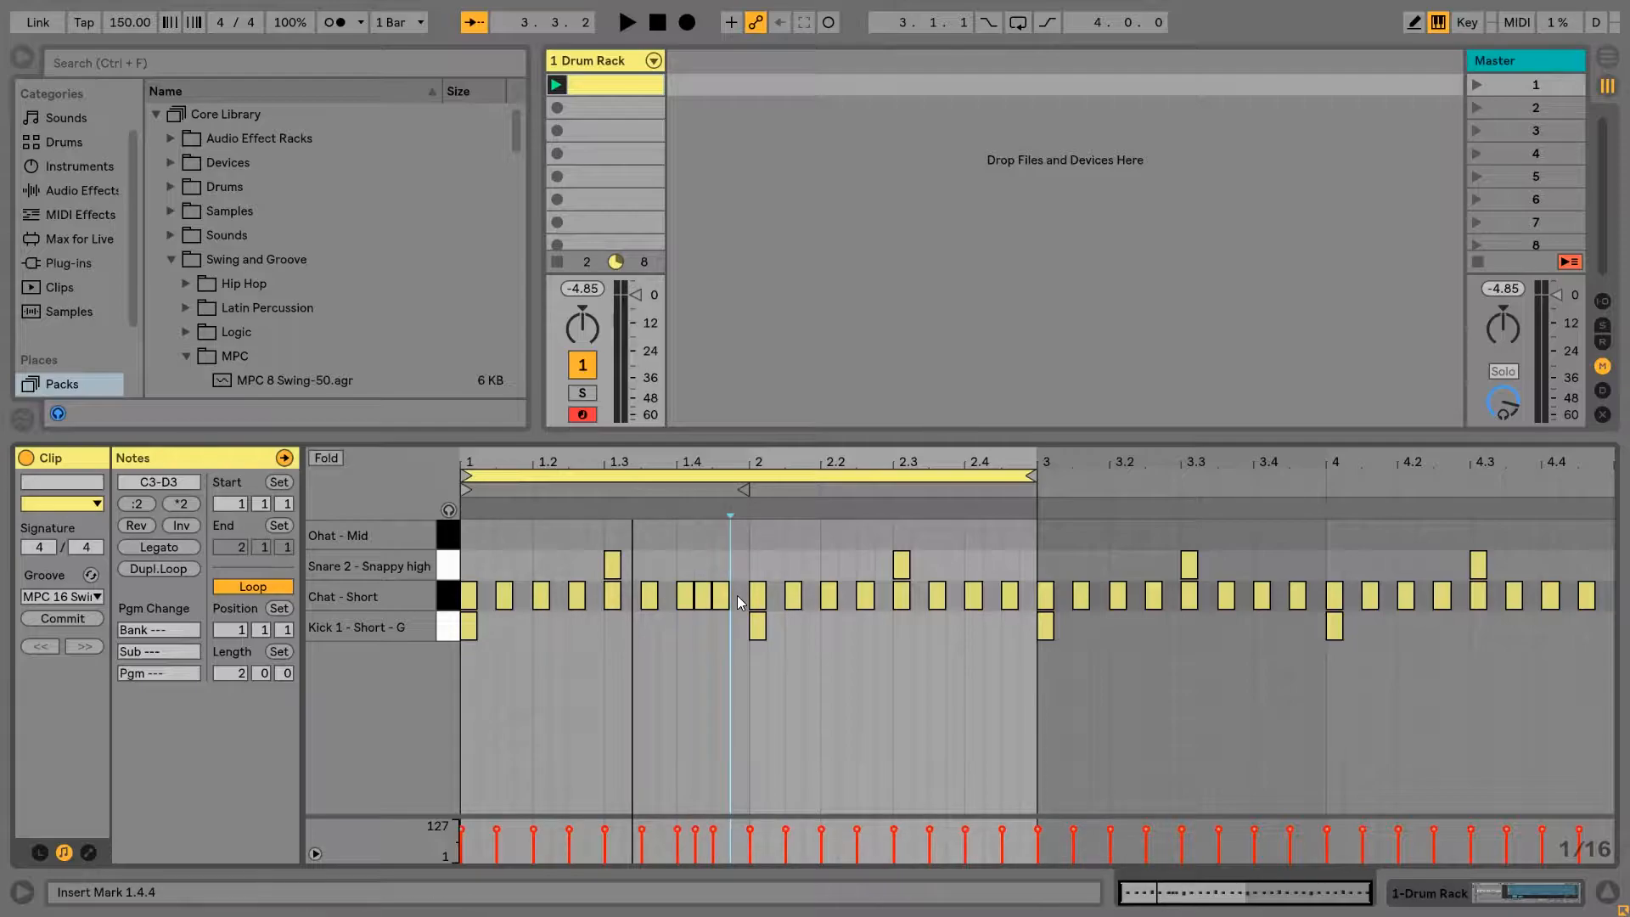
key("space")
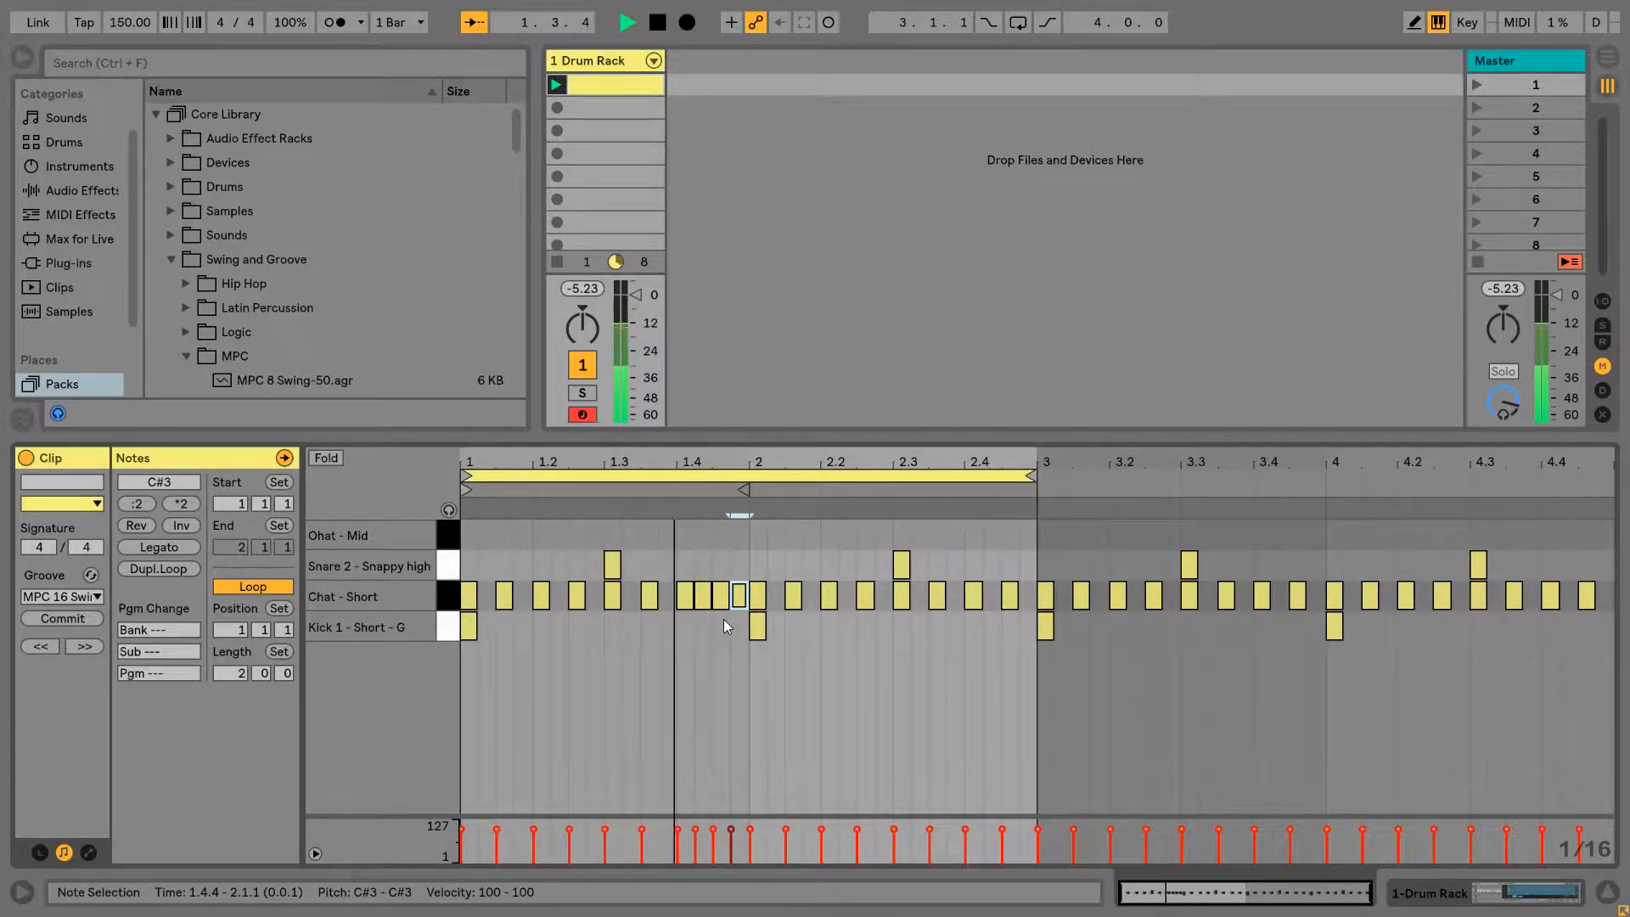
key("space")
double_click(1028, 597)
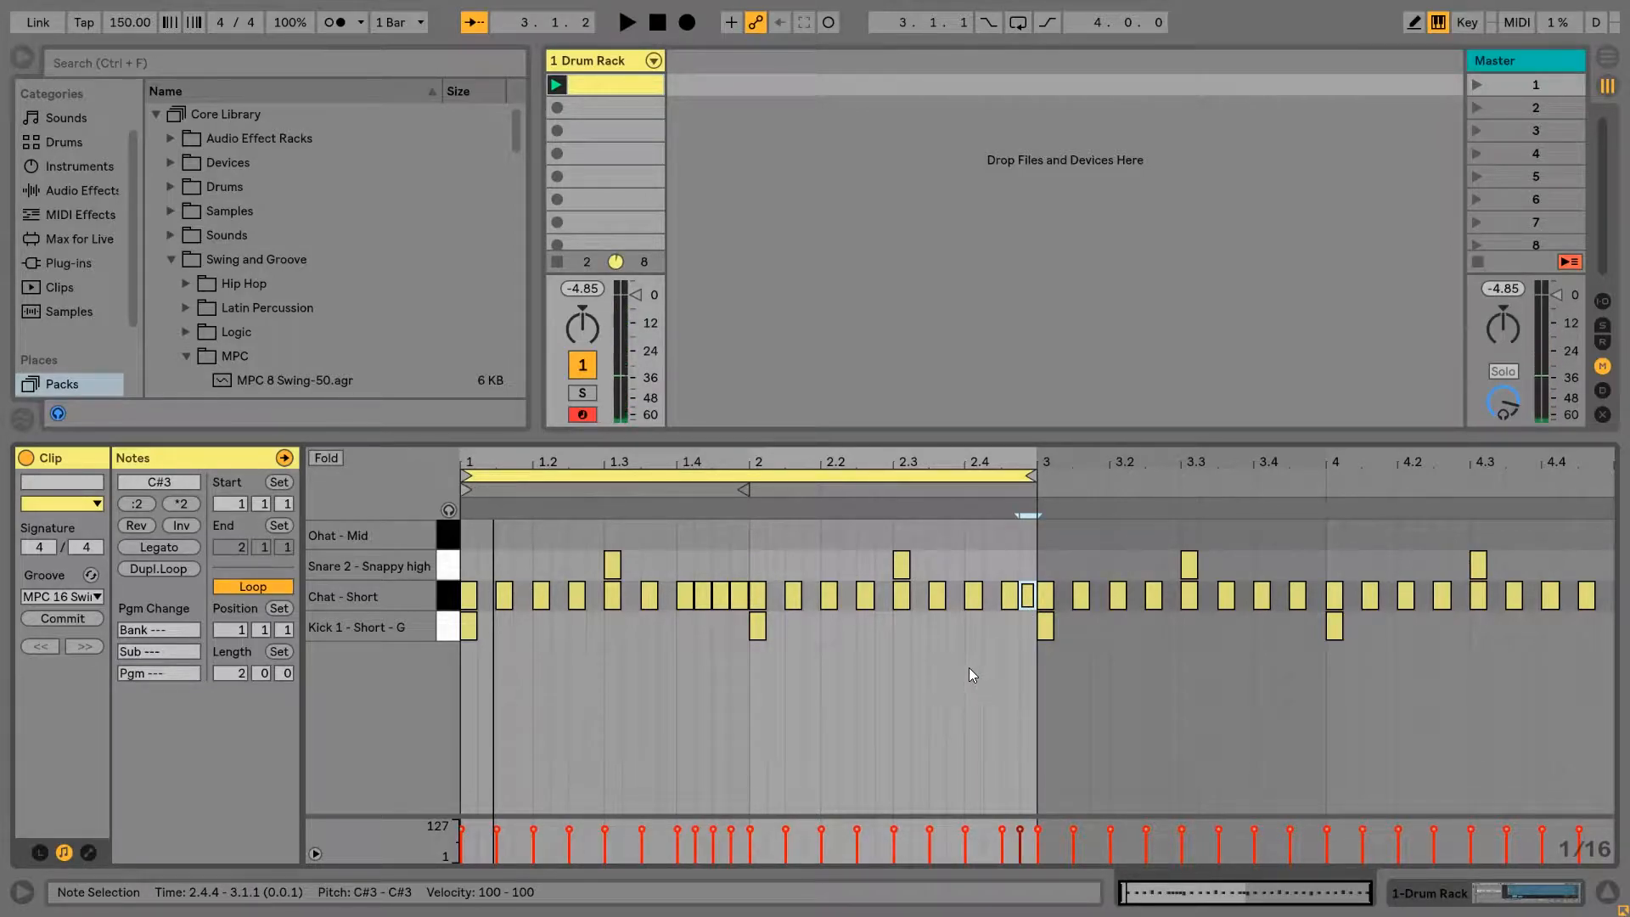
Add a snare note at 2.1.3 and a kick note at 2.4.1, and play the loop.
double_click(795, 564)
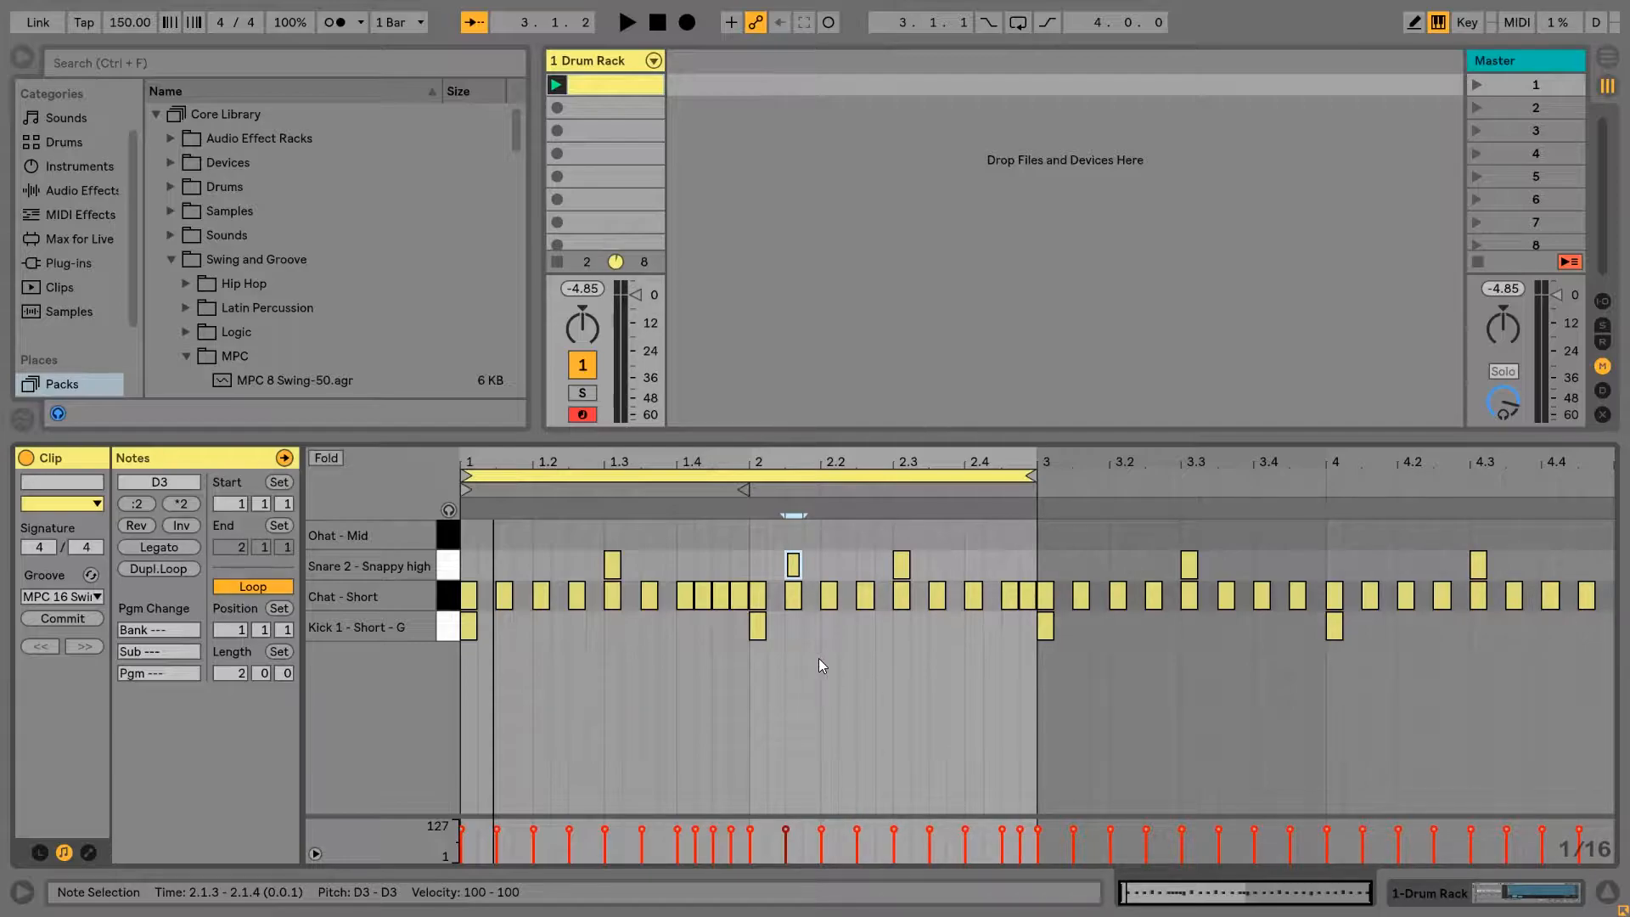
double_click(992, 627)
key("space")
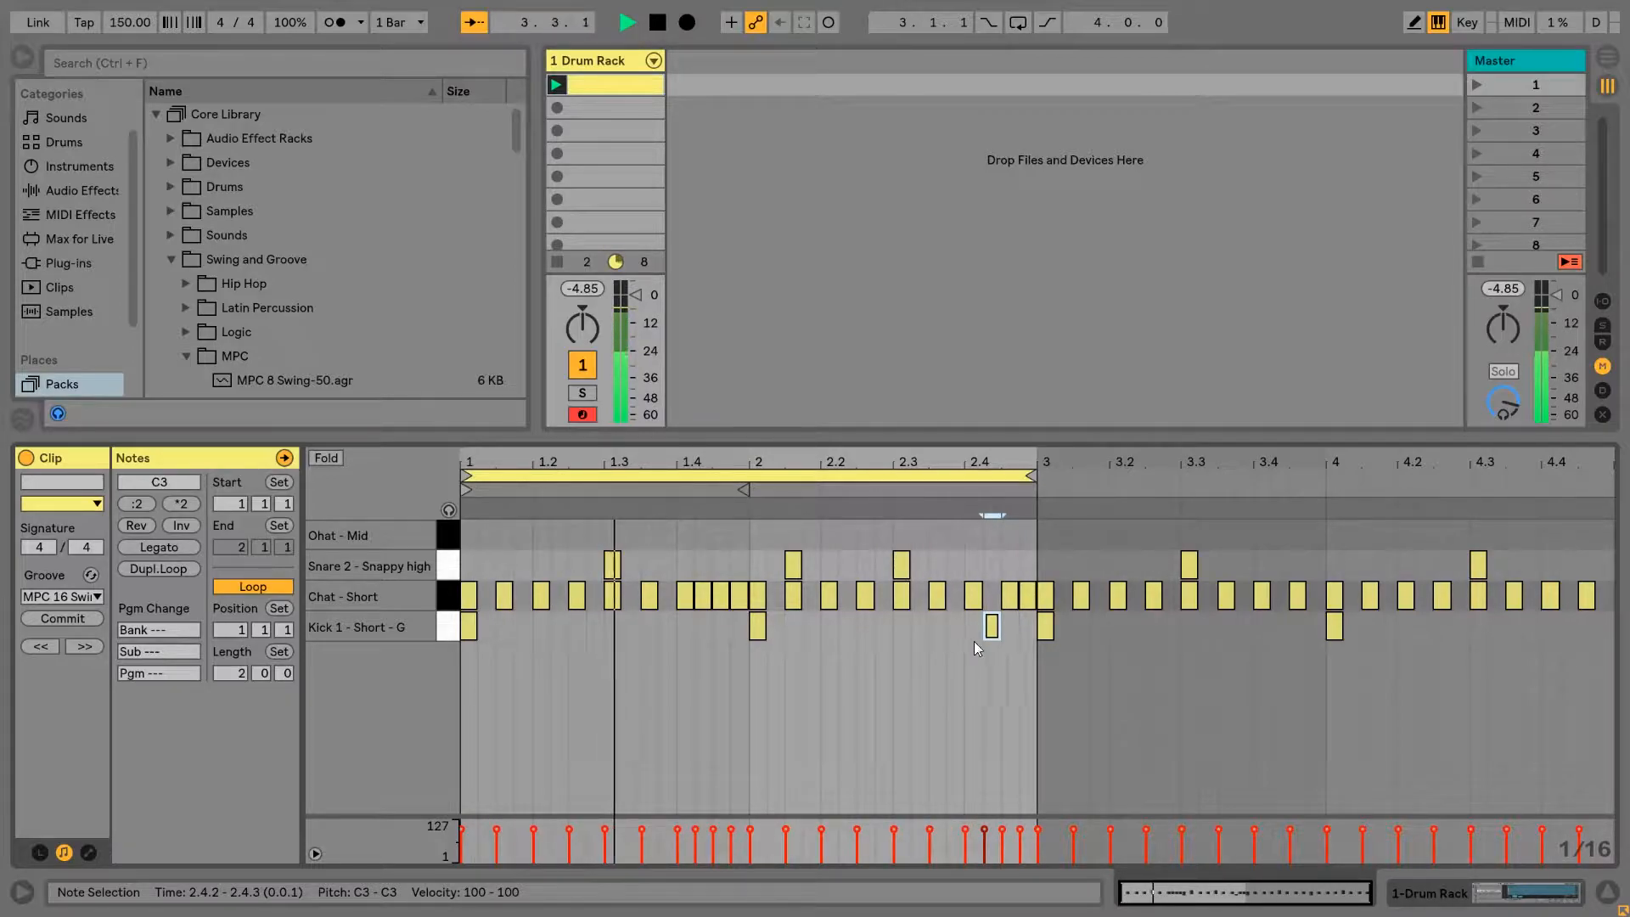
left_click_drag(996, 628, 976, 635)
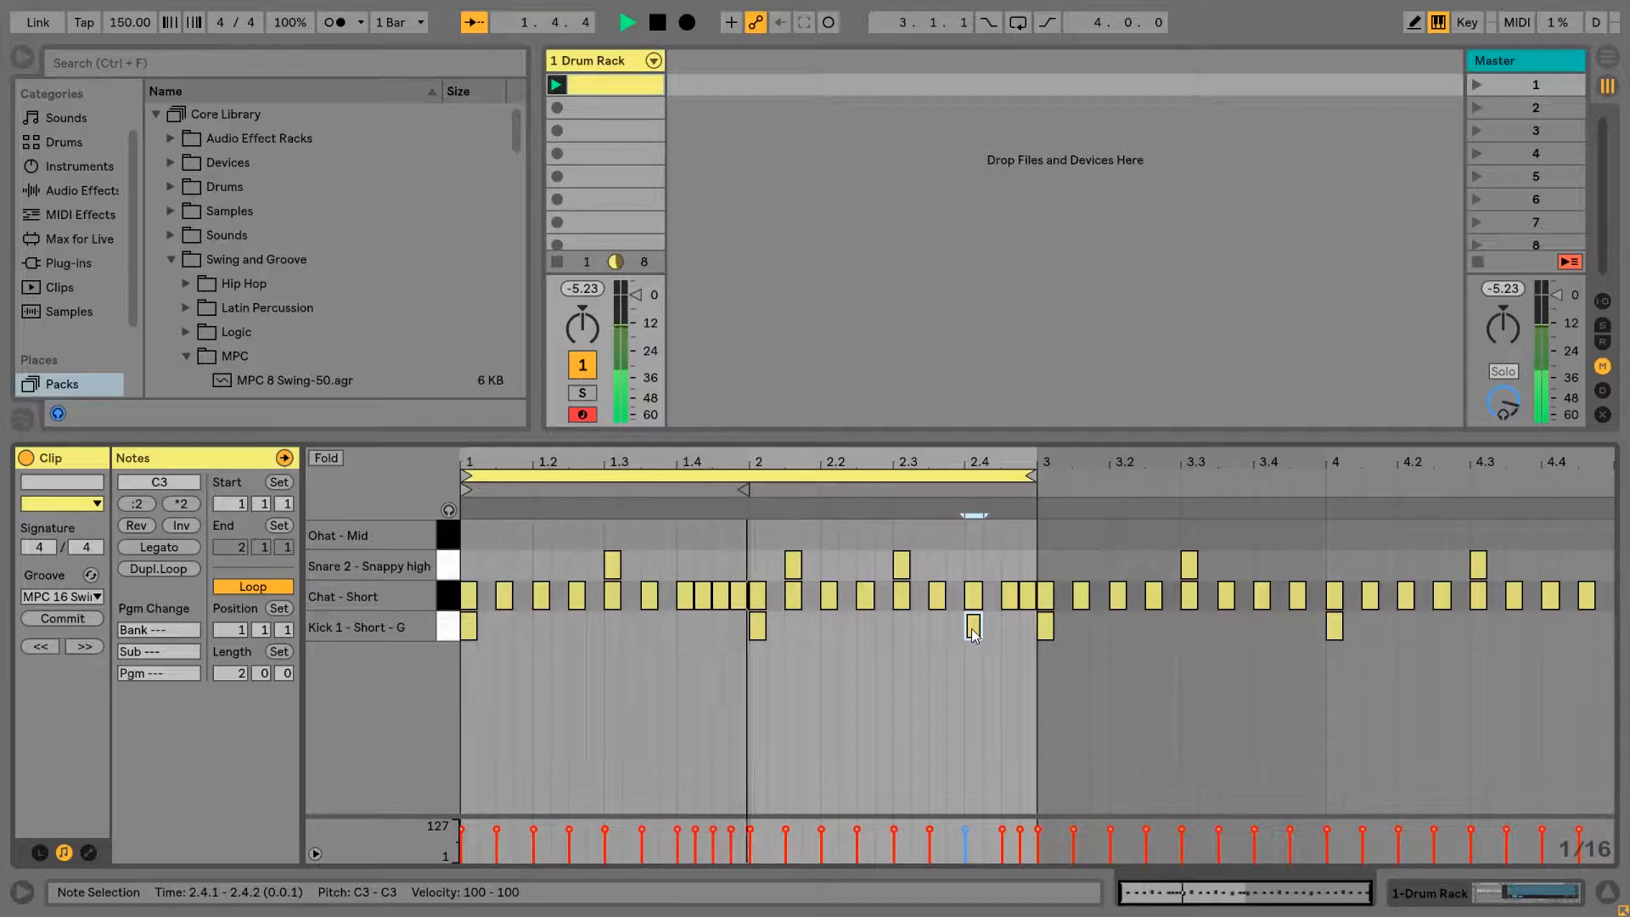
key("space")
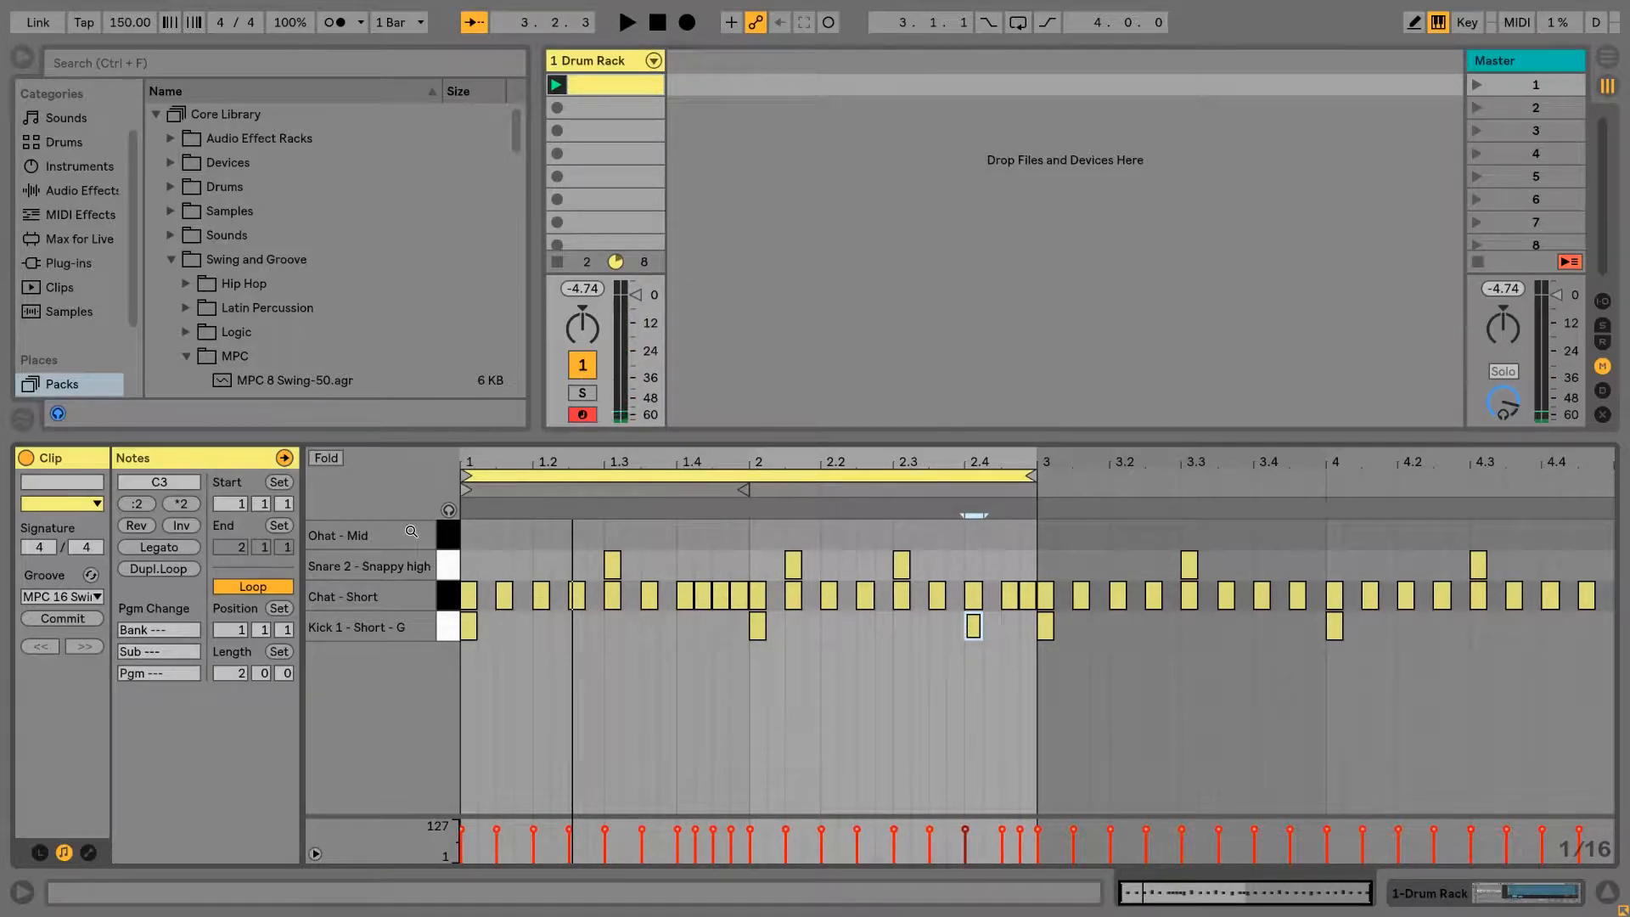
Add one open hat, try it at 1.4.1, move it to 2.3.3 and play the loop.
double_click(686, 533)
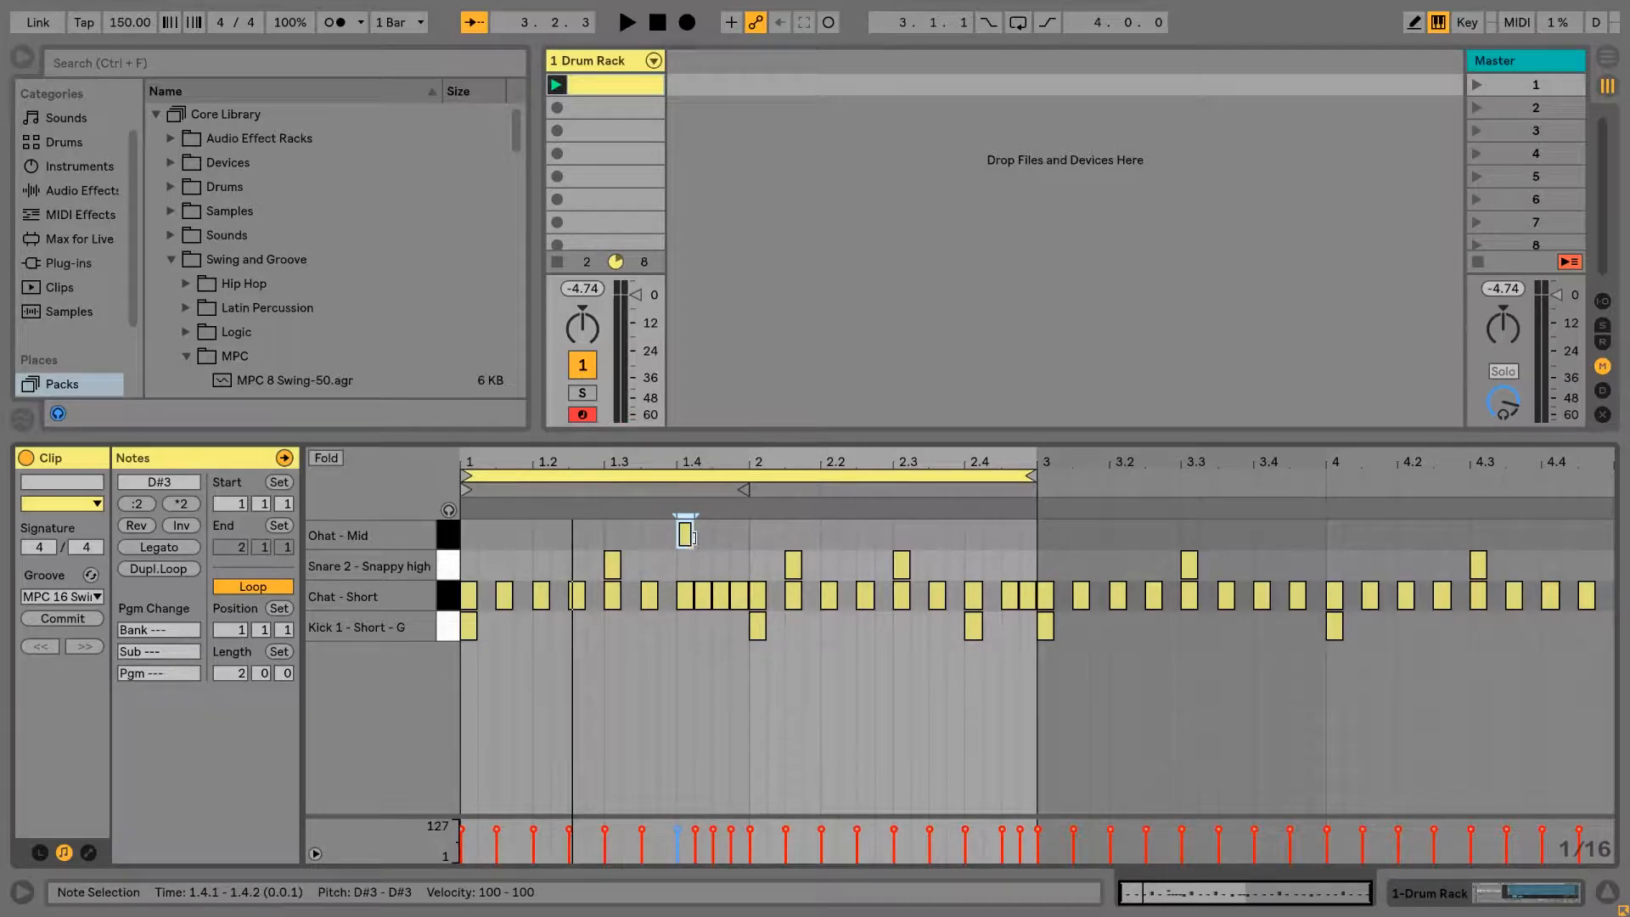
key("space")
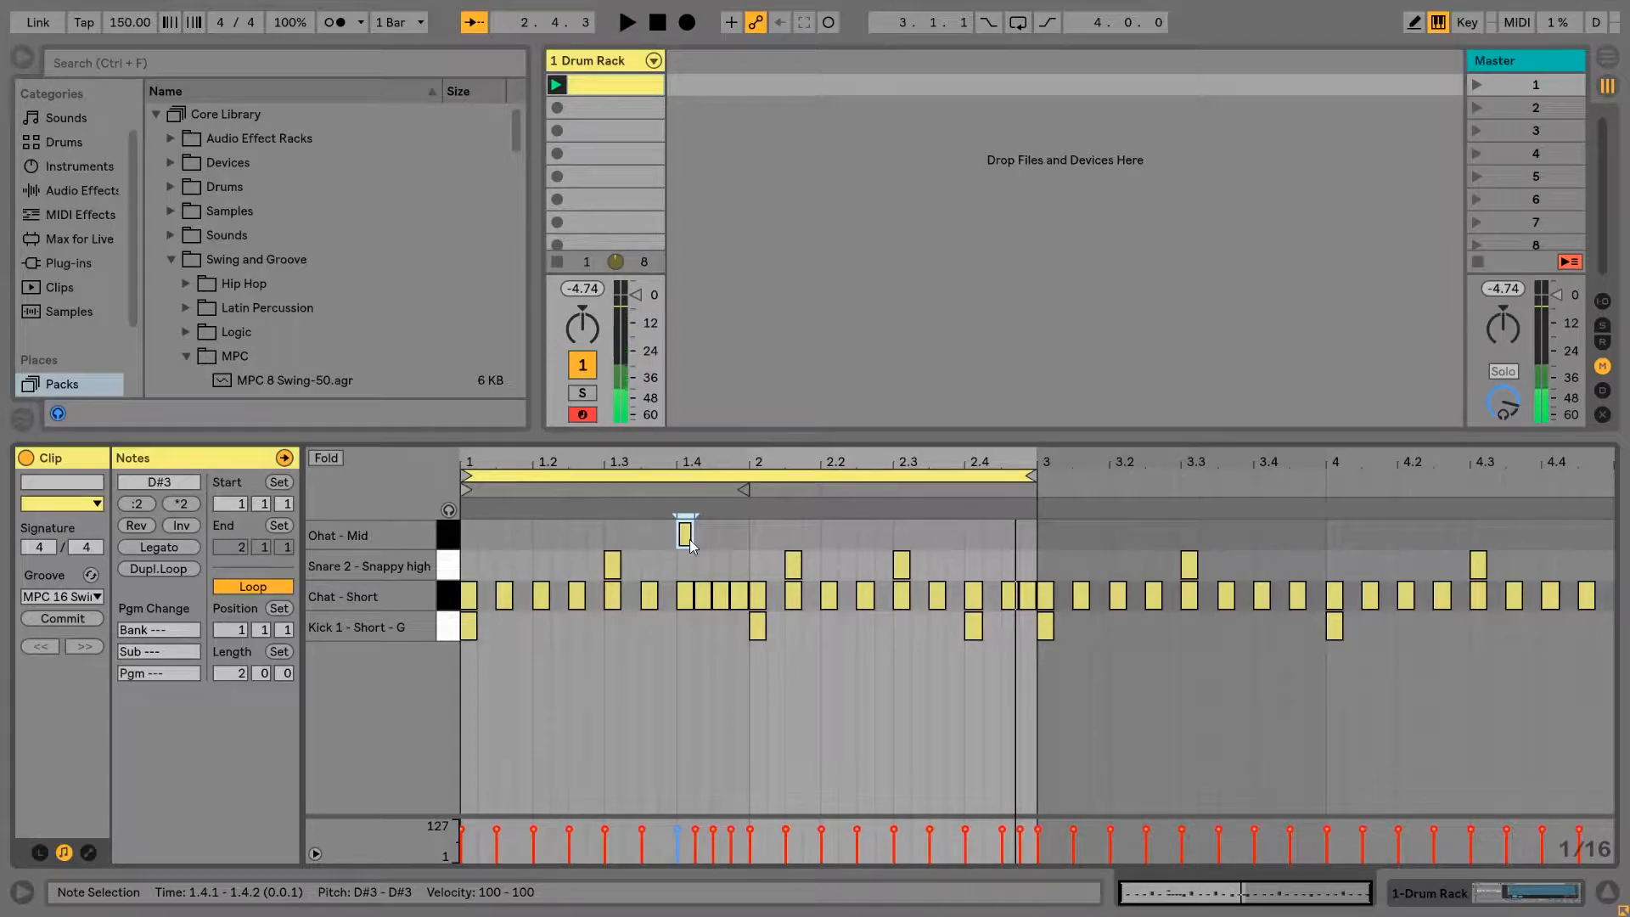
left_click_drag(690, 544, 934, 534)
key("space")
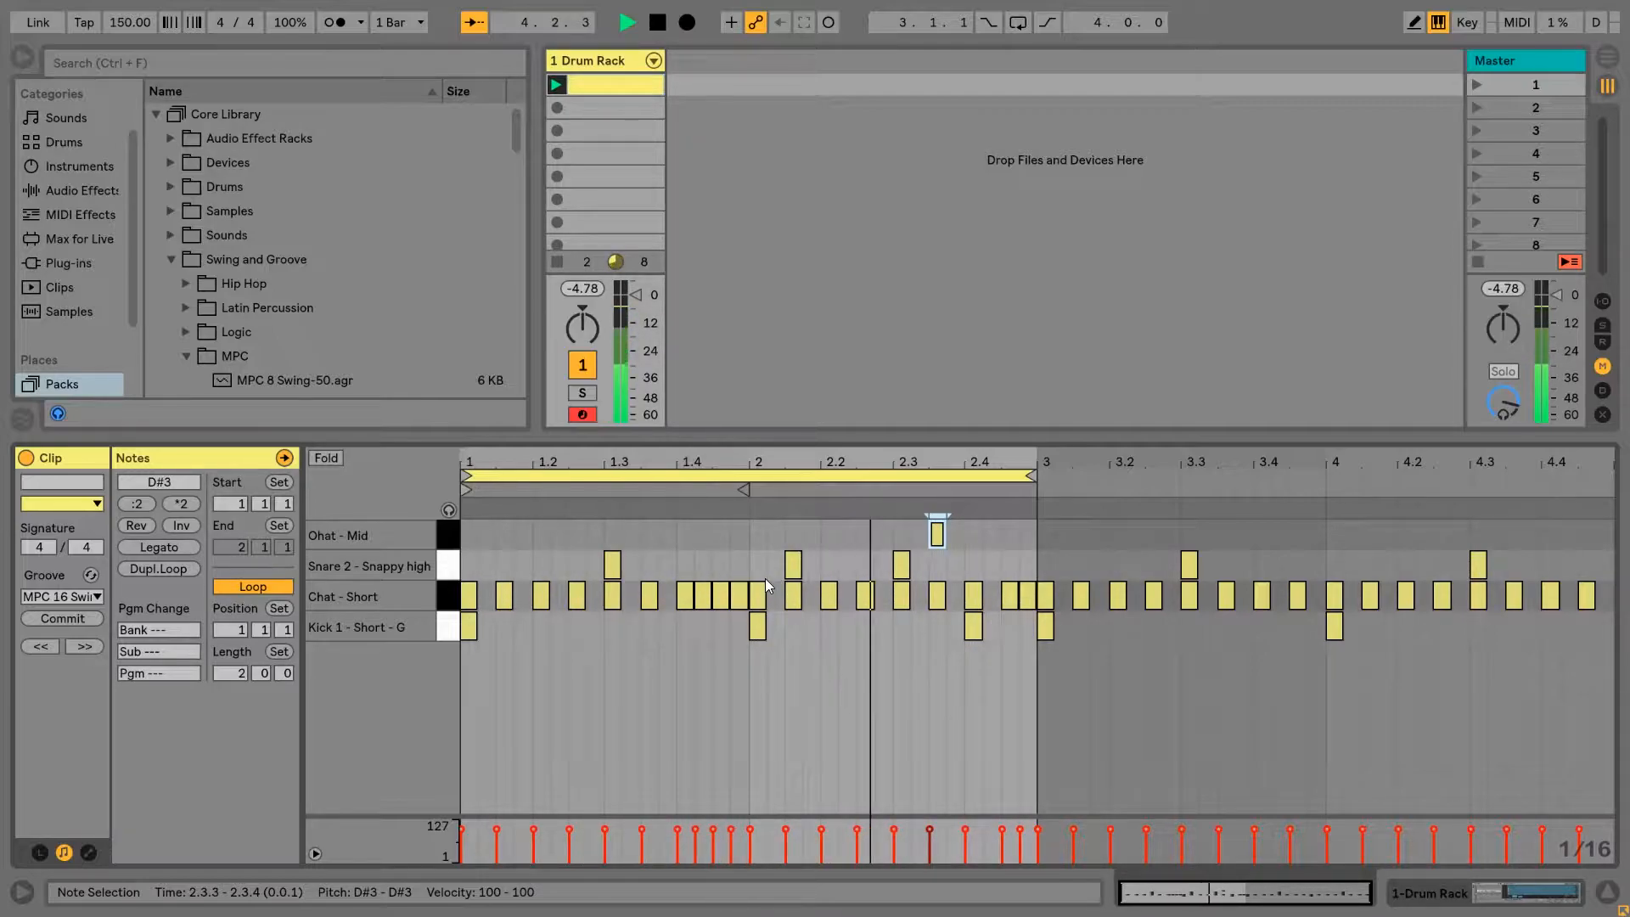
key("space")
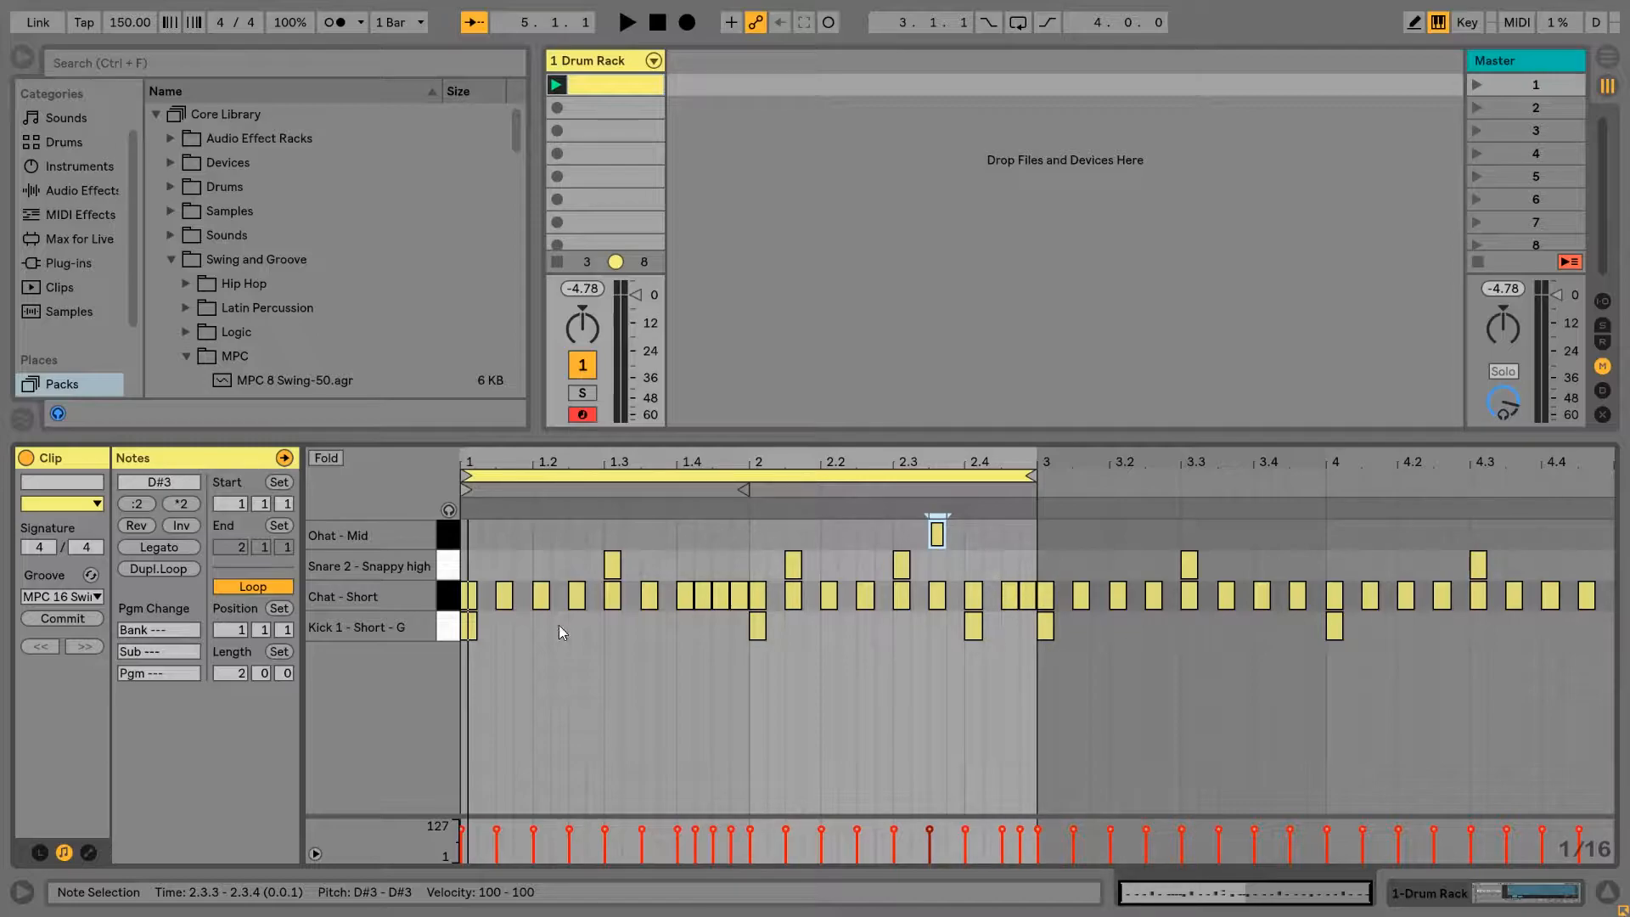
Delete the old notes in bars 3 and 4 and duplicate the two-bar loop into a four-bar pattern.
left_click_drag(1047, 650, 1613, 518)
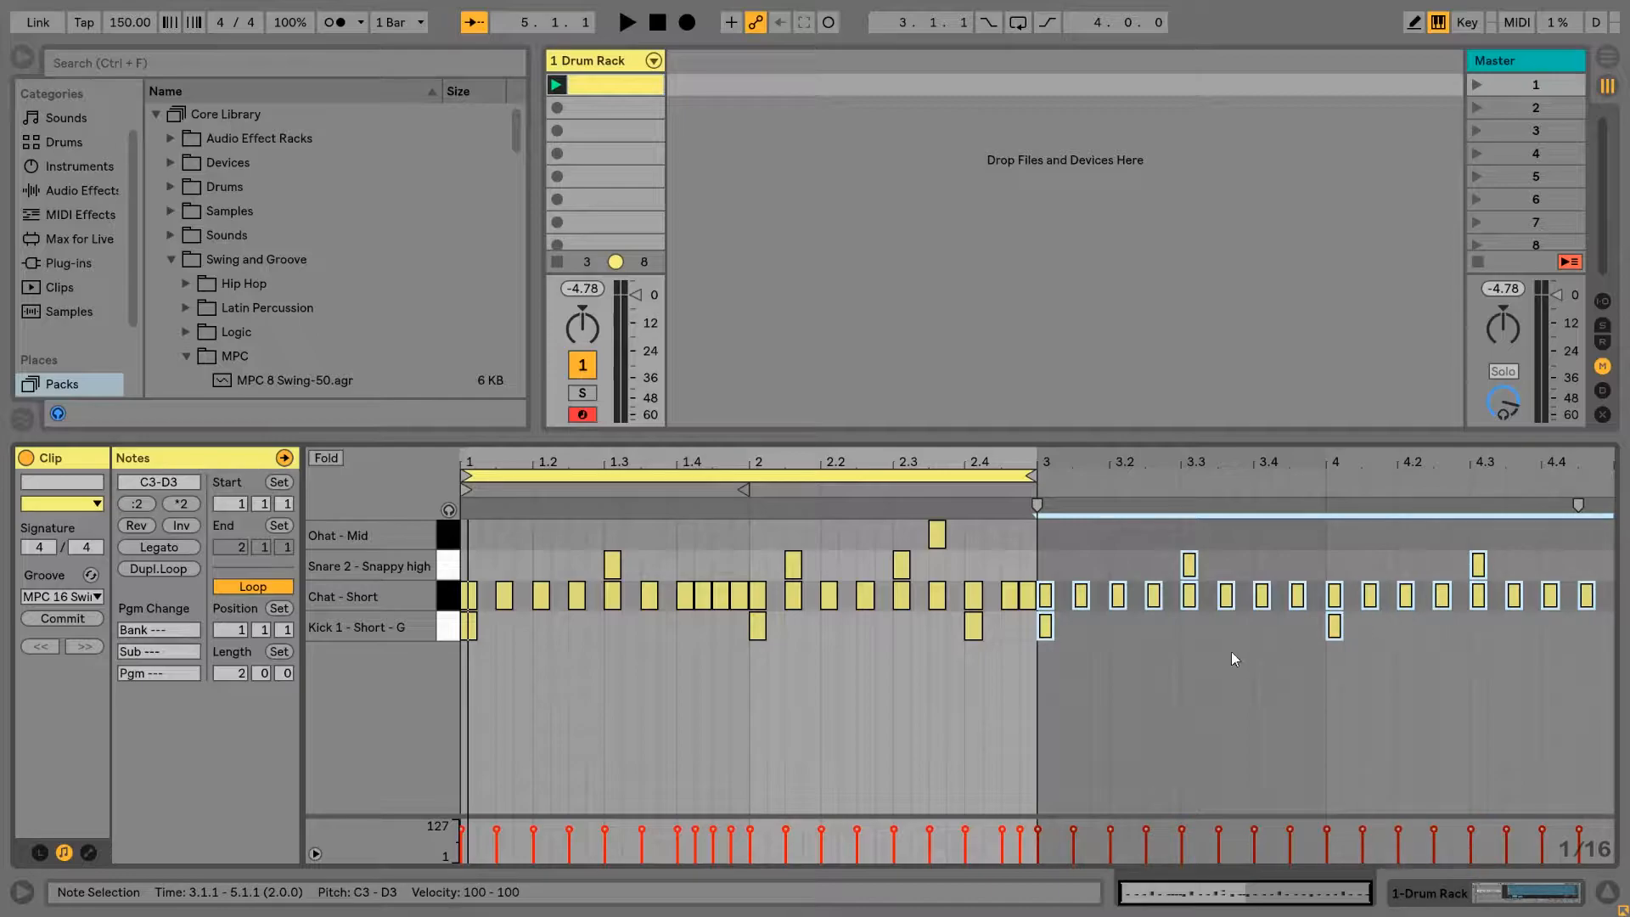
key("Delete")
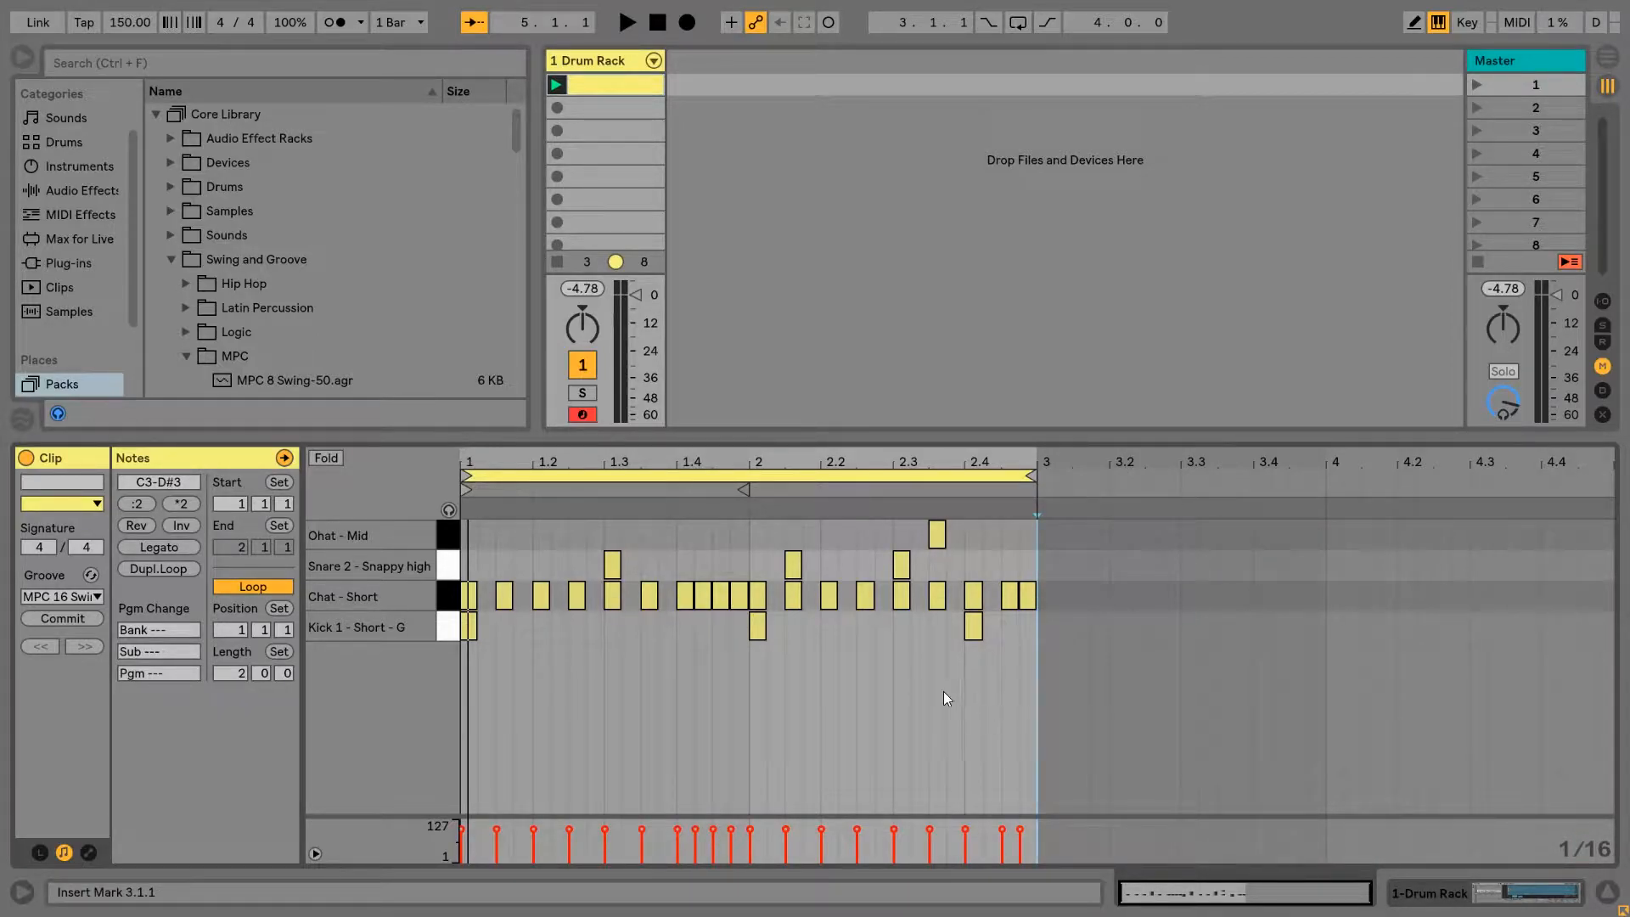
left_click(1109, 709)
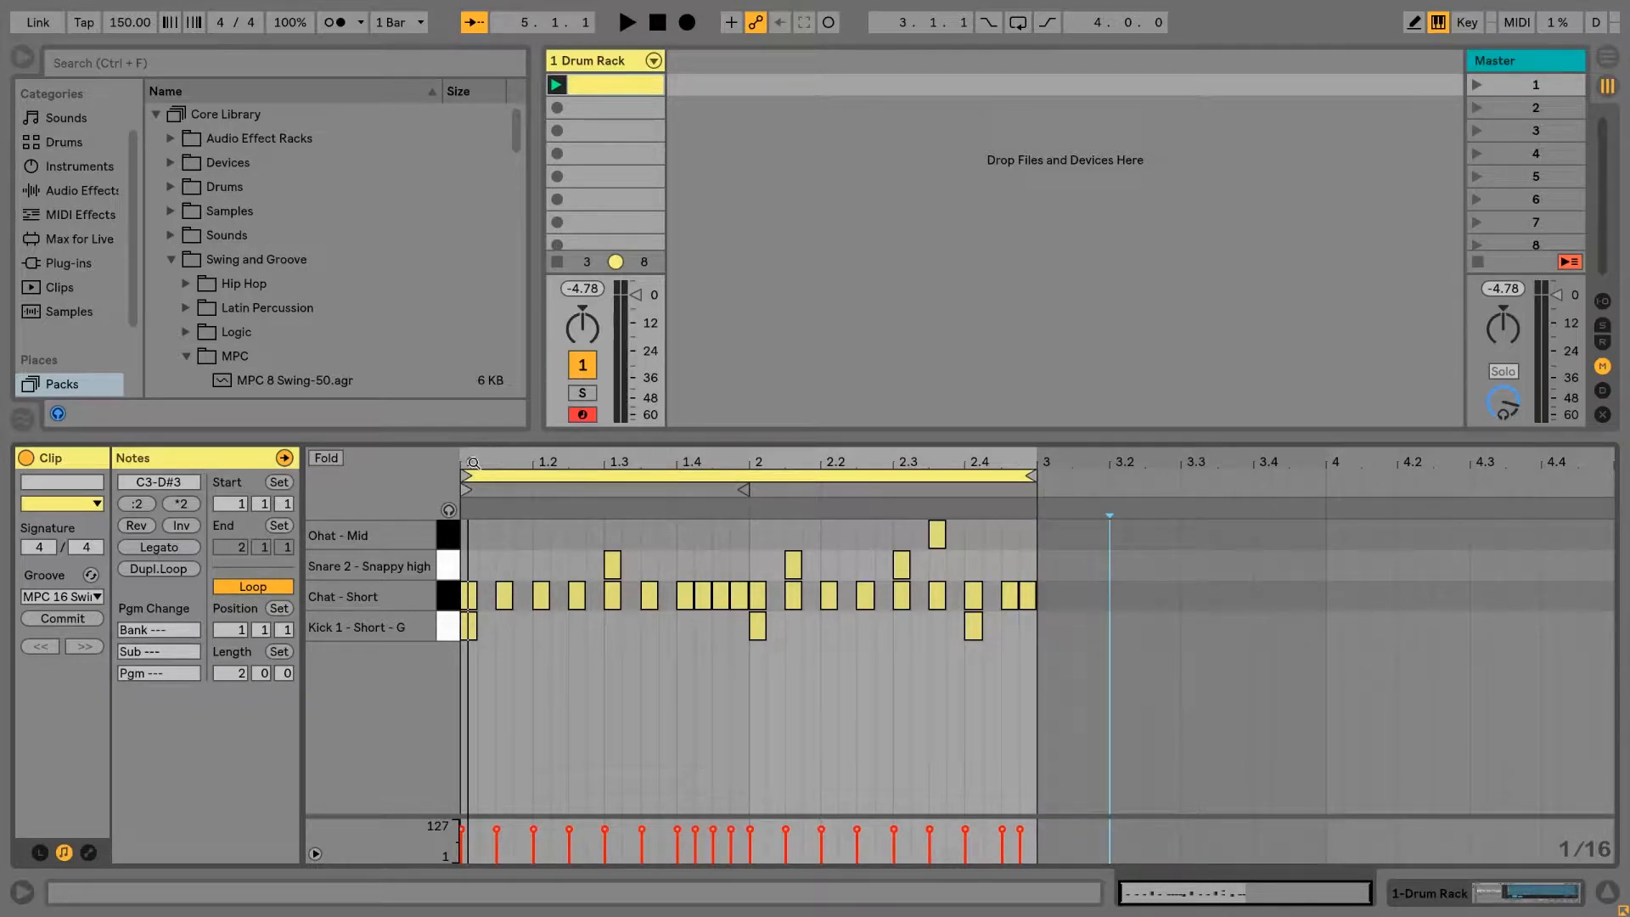
left_click(173, 569)
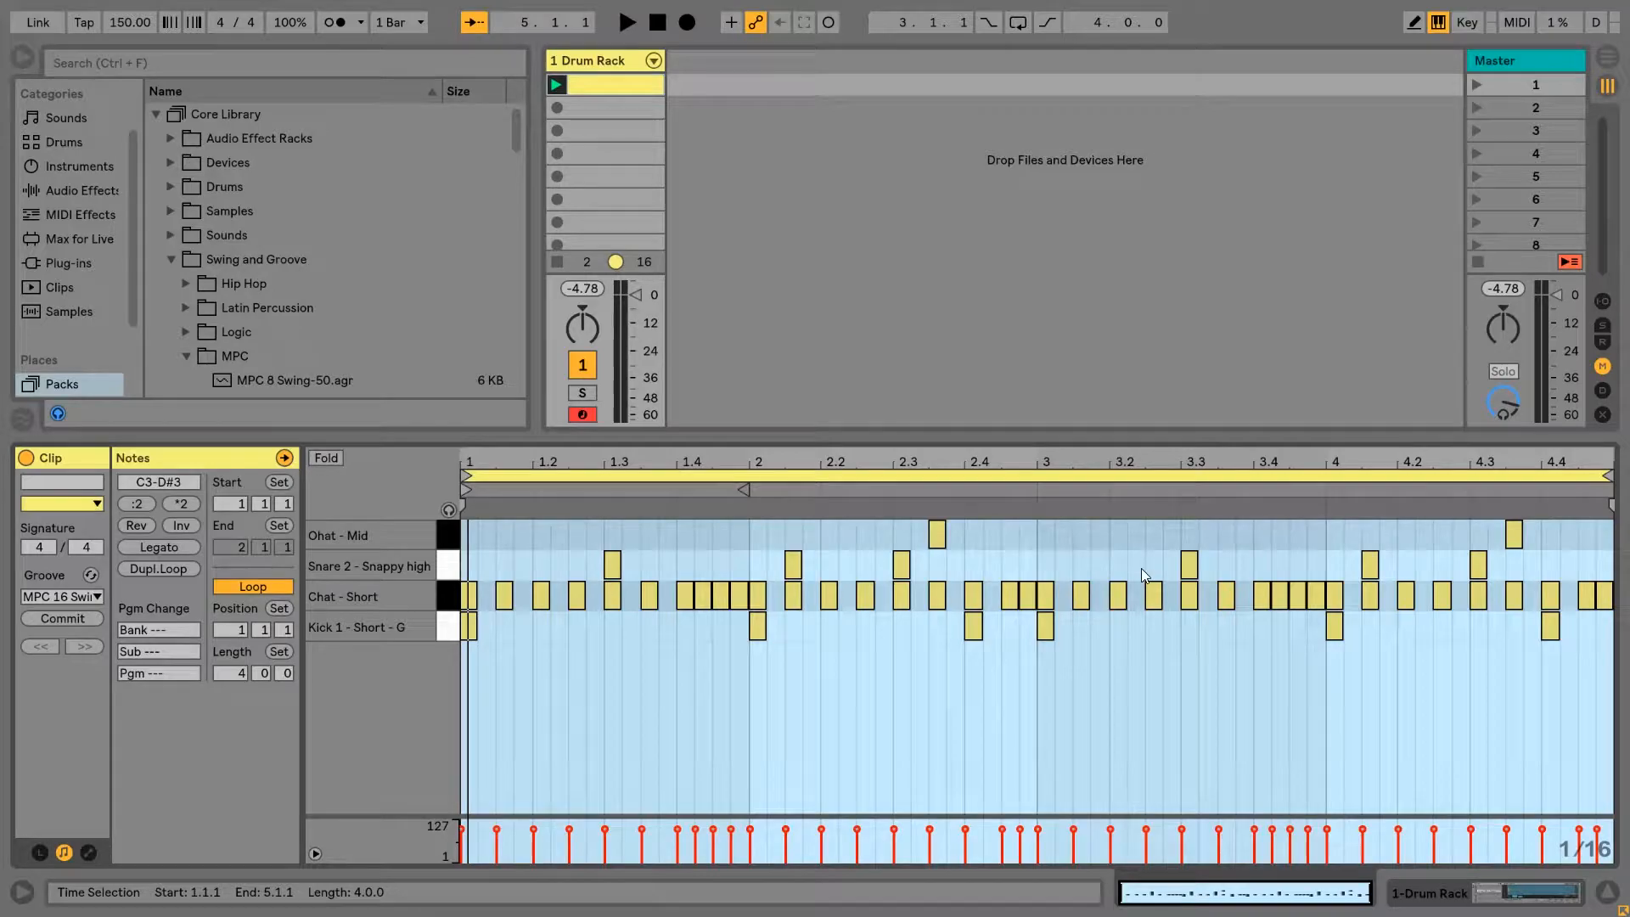
left_click(1073, 542)
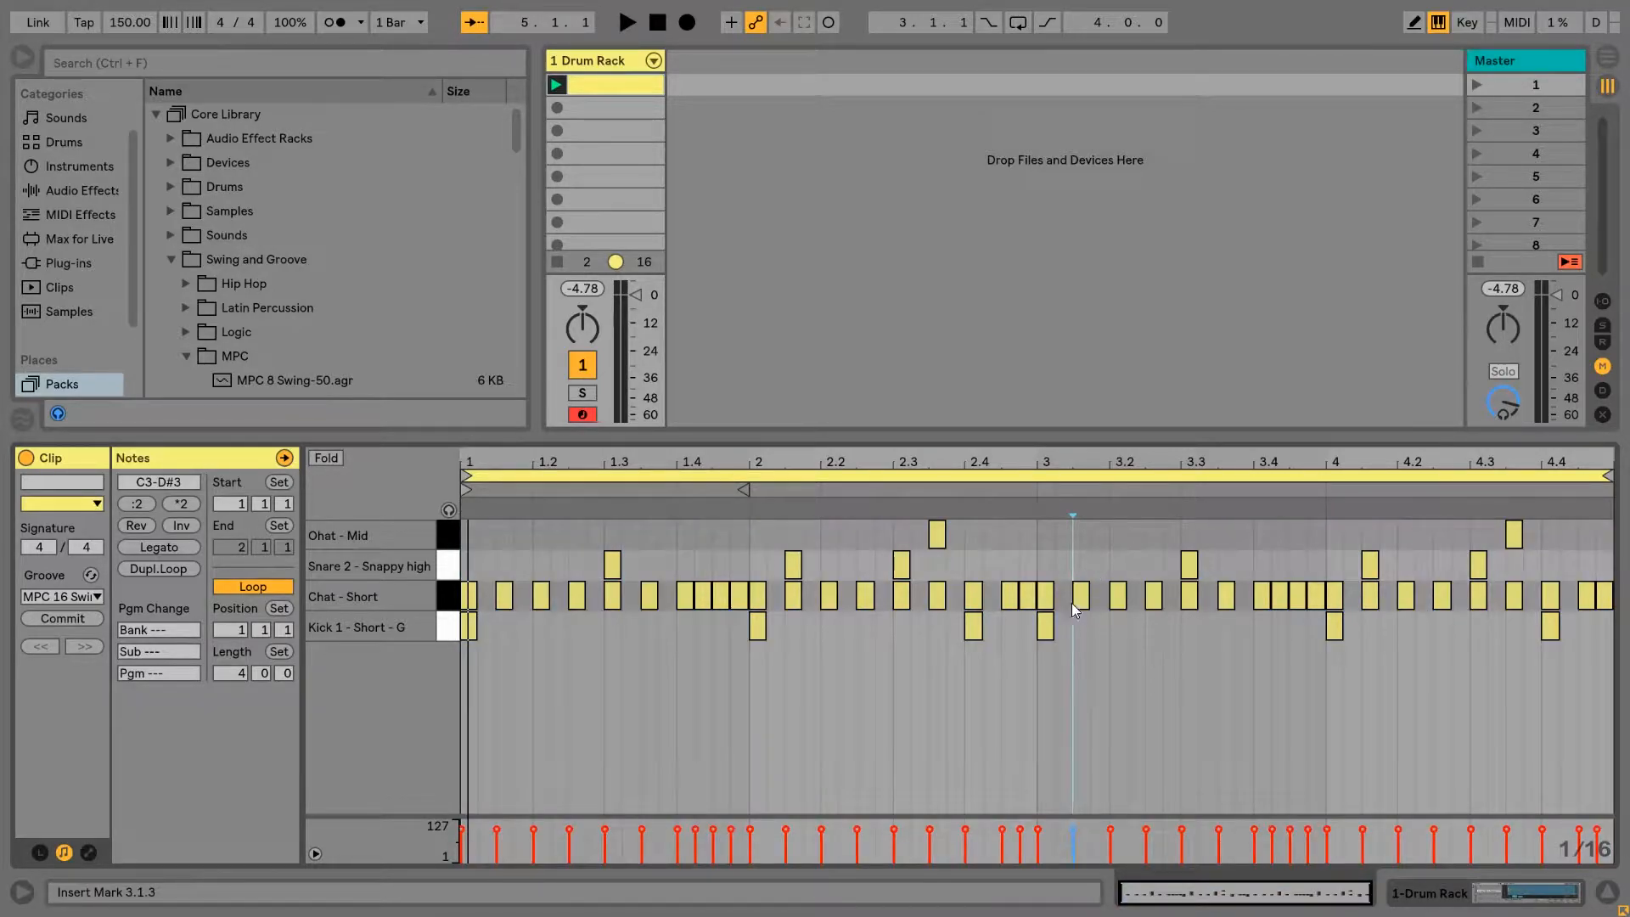
Vary the closed hats in bars 3 and 4: remove those at 3.4.2 and 3.4.4, and add ones at 3.2.4 and 4.1.2.
left_click(1281, 597)
double_click(1281, 598)
double_click(1172, 598)
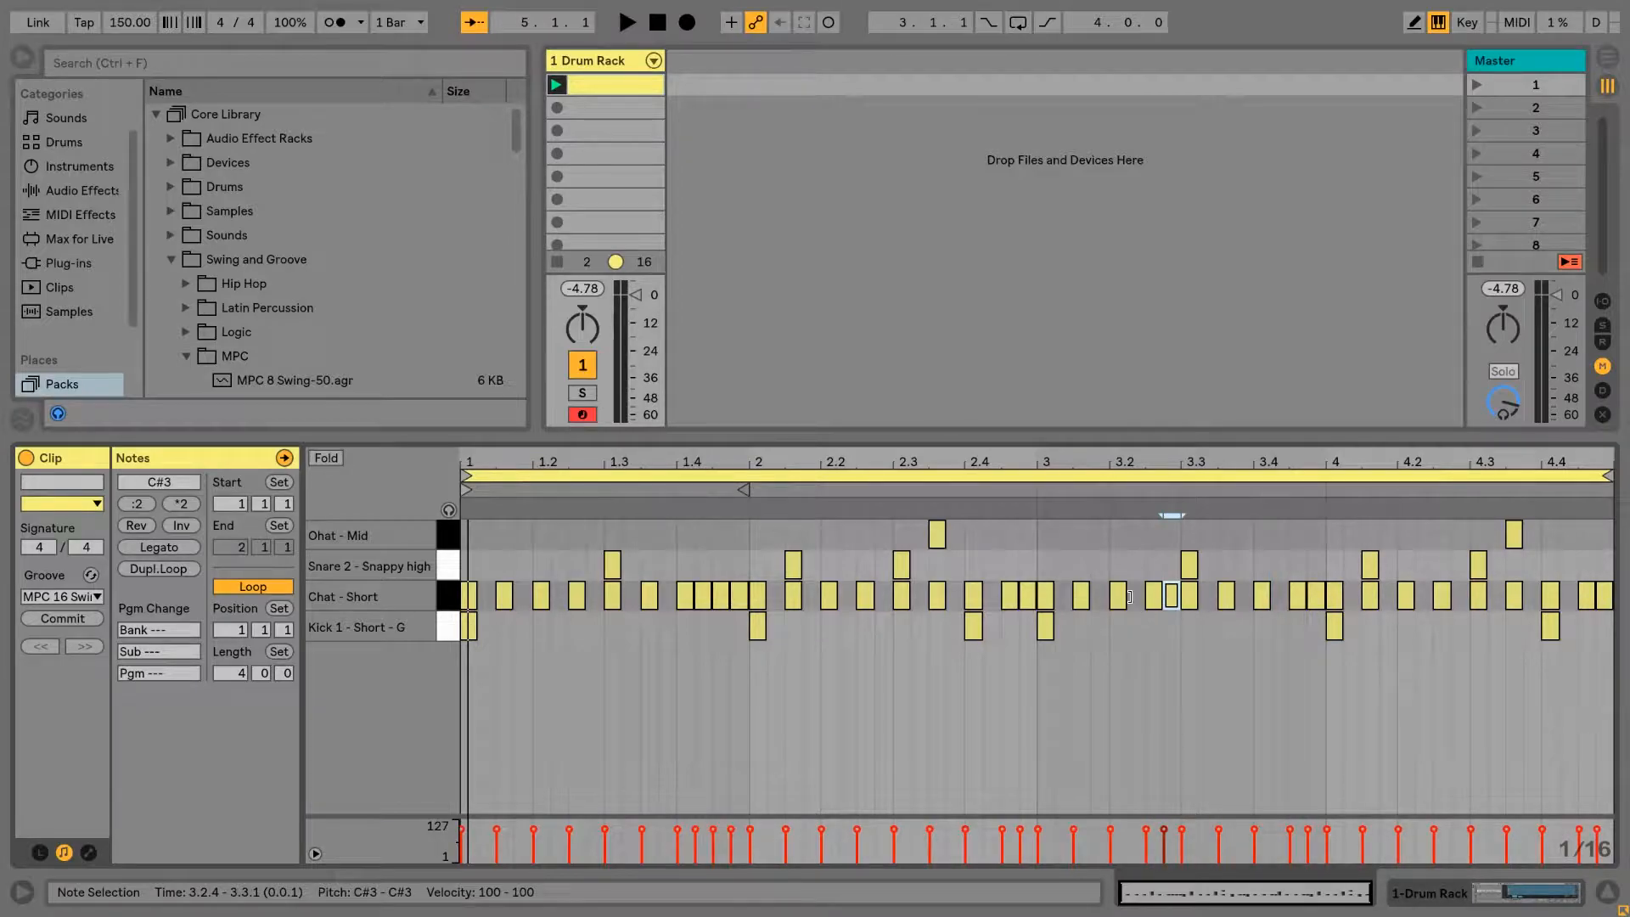
double_click(1315, 597)
double_click(1354, 597)
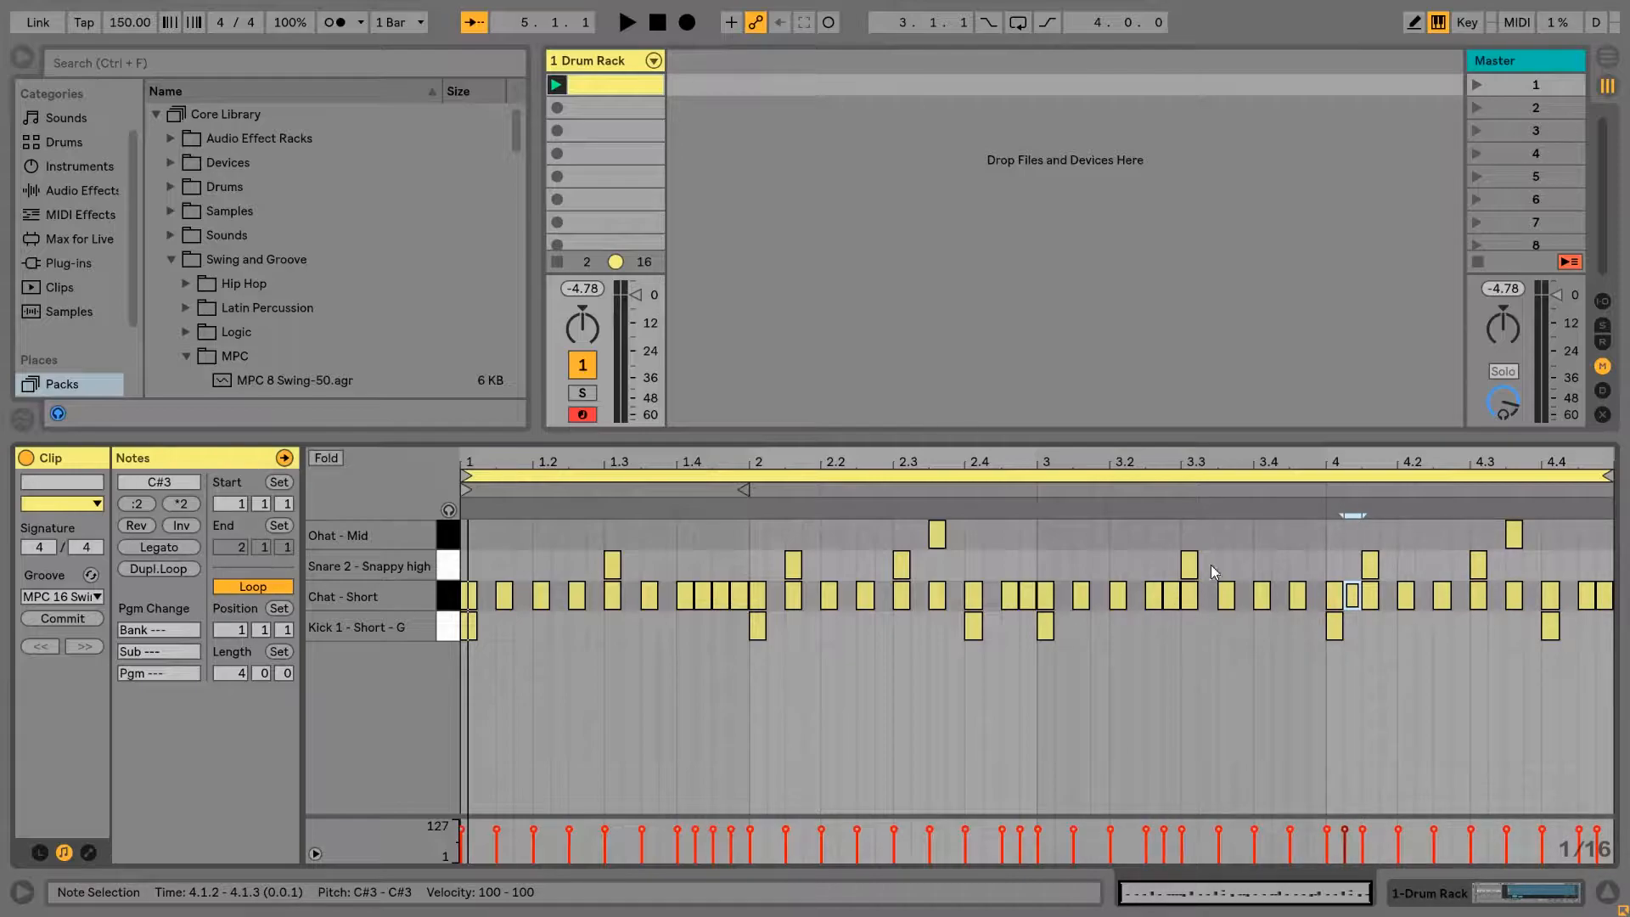
Vary bars 3 and 4: move the 4.1.3 snare to 4.2.2 and open hat to 3.4.2, add a 3.2.2 kick, and play the loop.
left_click_drag(1373, 563, 1427, 567)
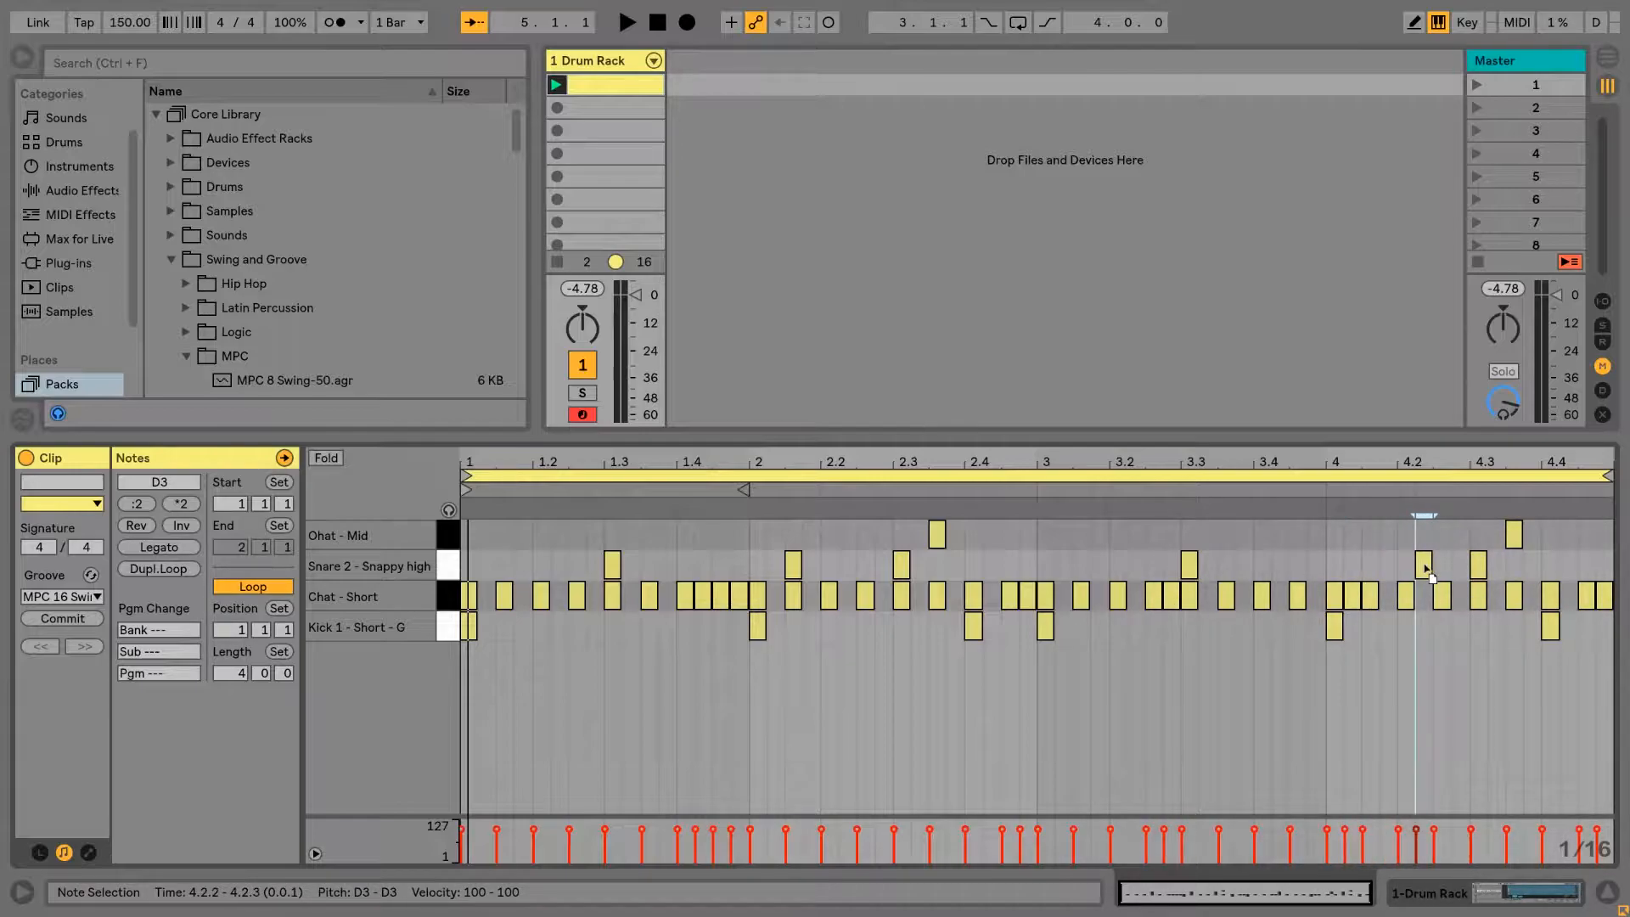
left_click_drag(1512, 538, 1286, 544)
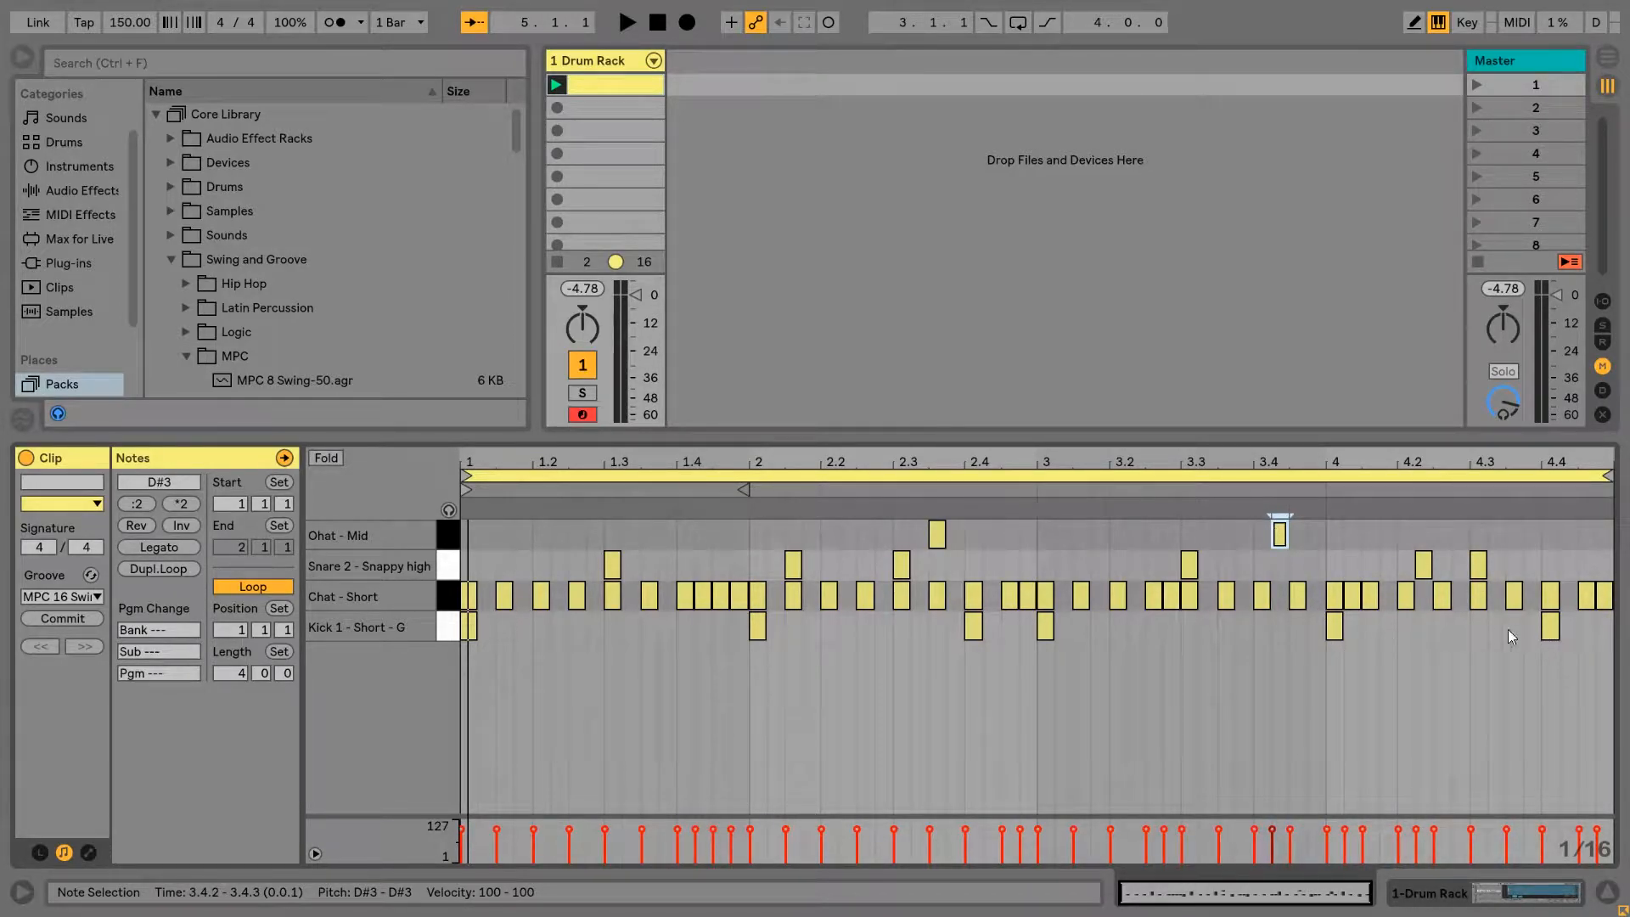
double_click(1138, 625)
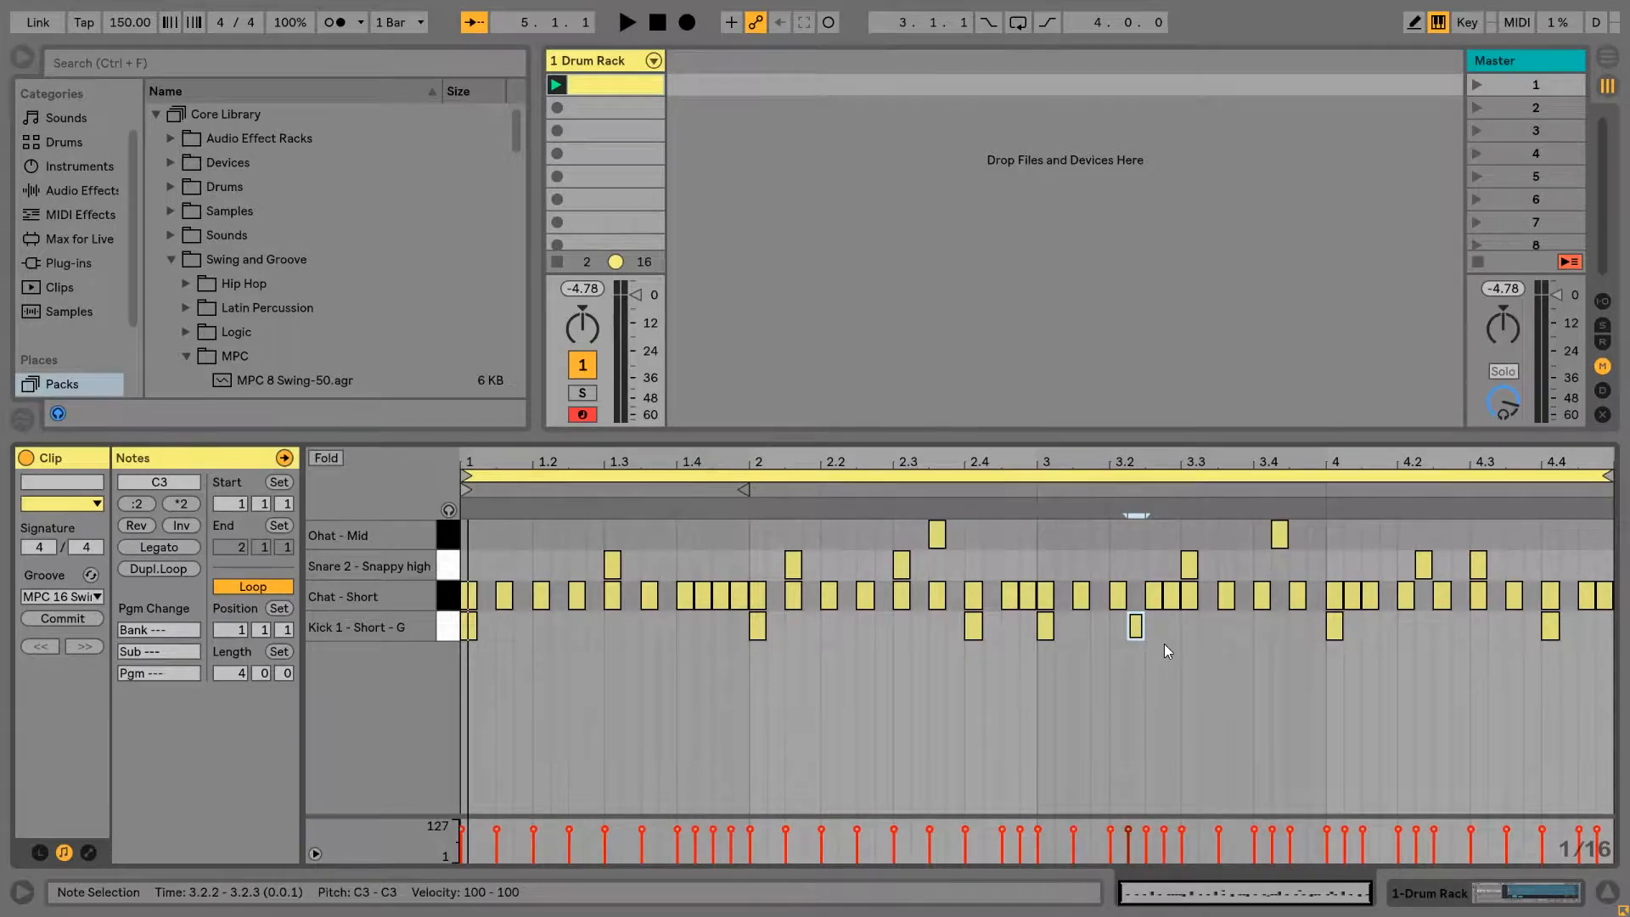
key("space")
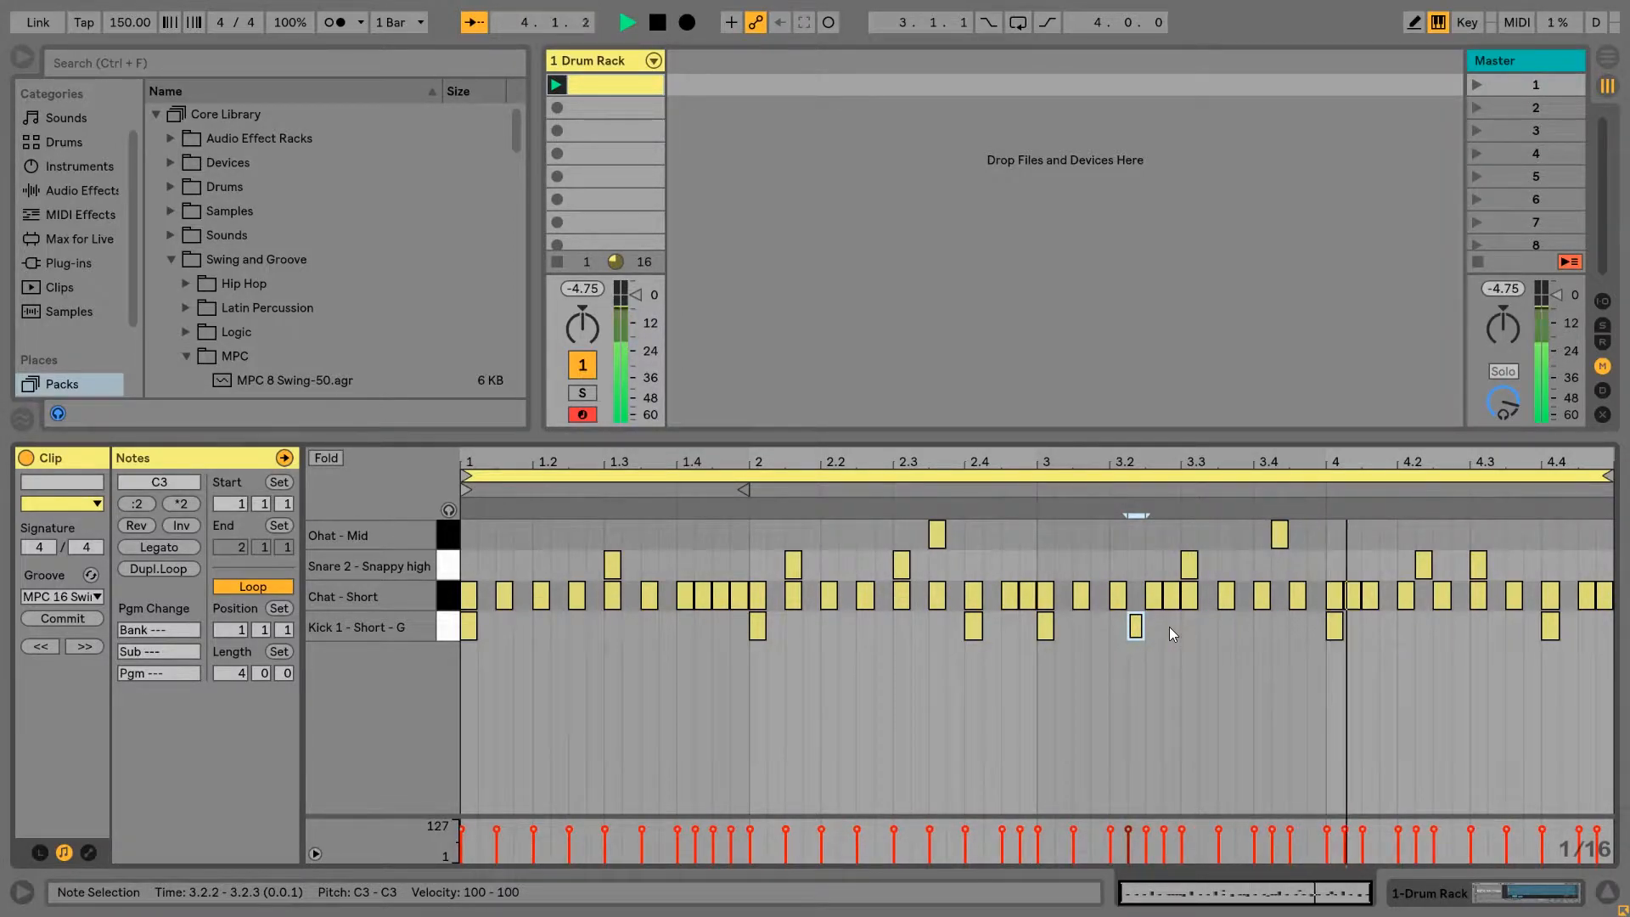
key("space")
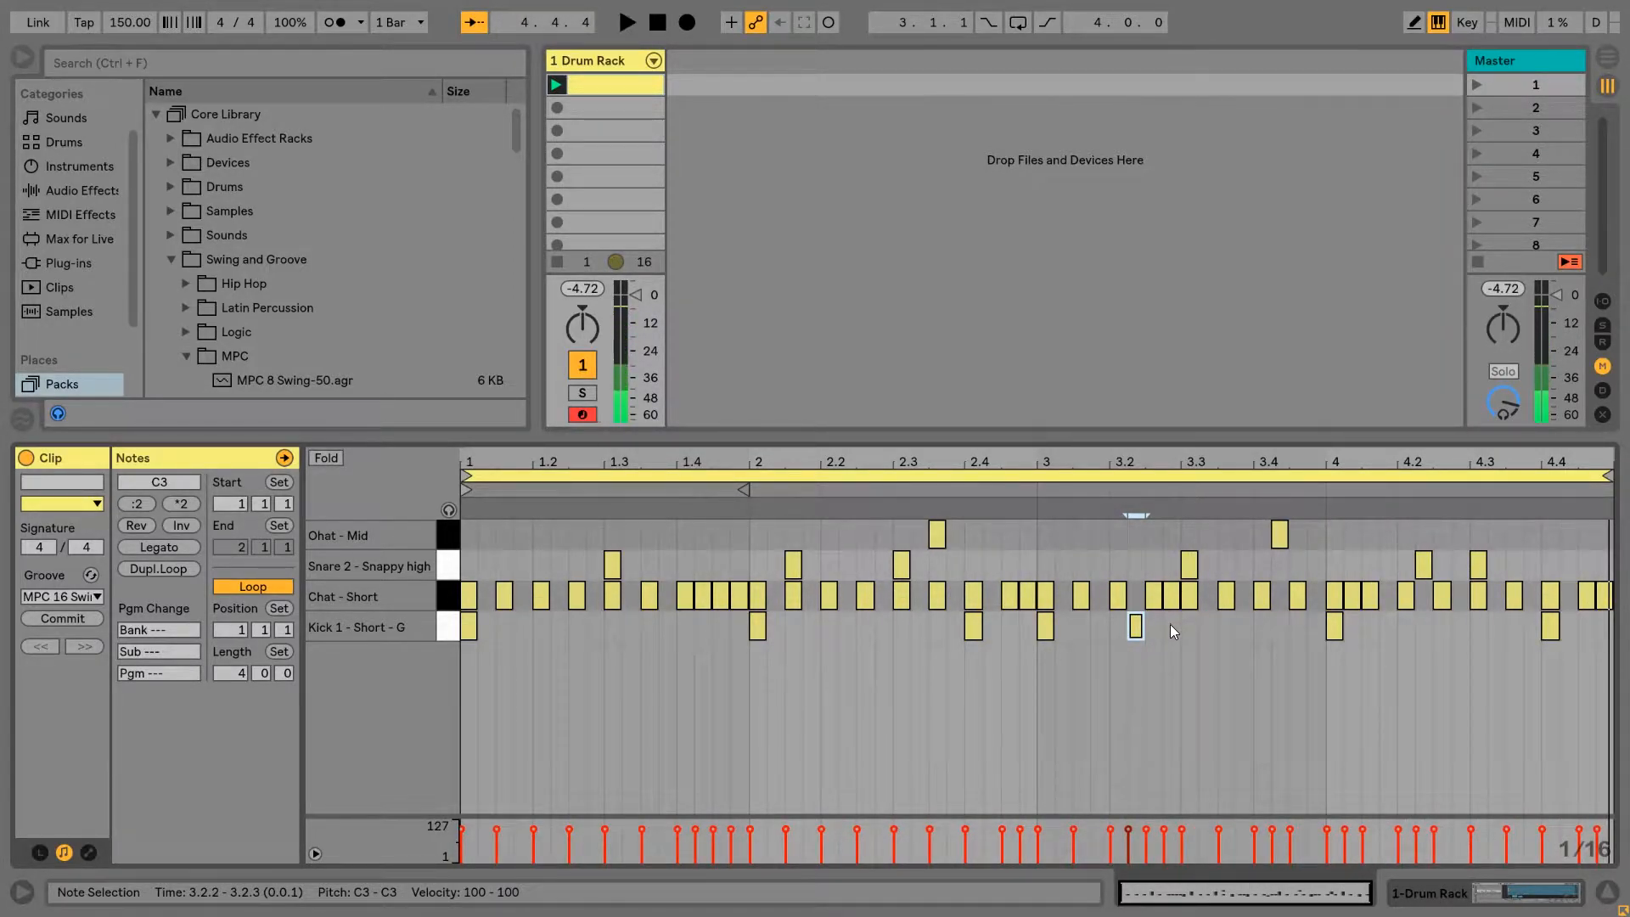
Move the kick at 3.2.2 to 3.2.1, the open hat in bar 3 to 3.4.4 and the closed hat at 3.2.4 to 3.3.4.
left_click_drag(1137, 637, 1114, 635)
left_click_drag(1285, 535, 1316, 535)
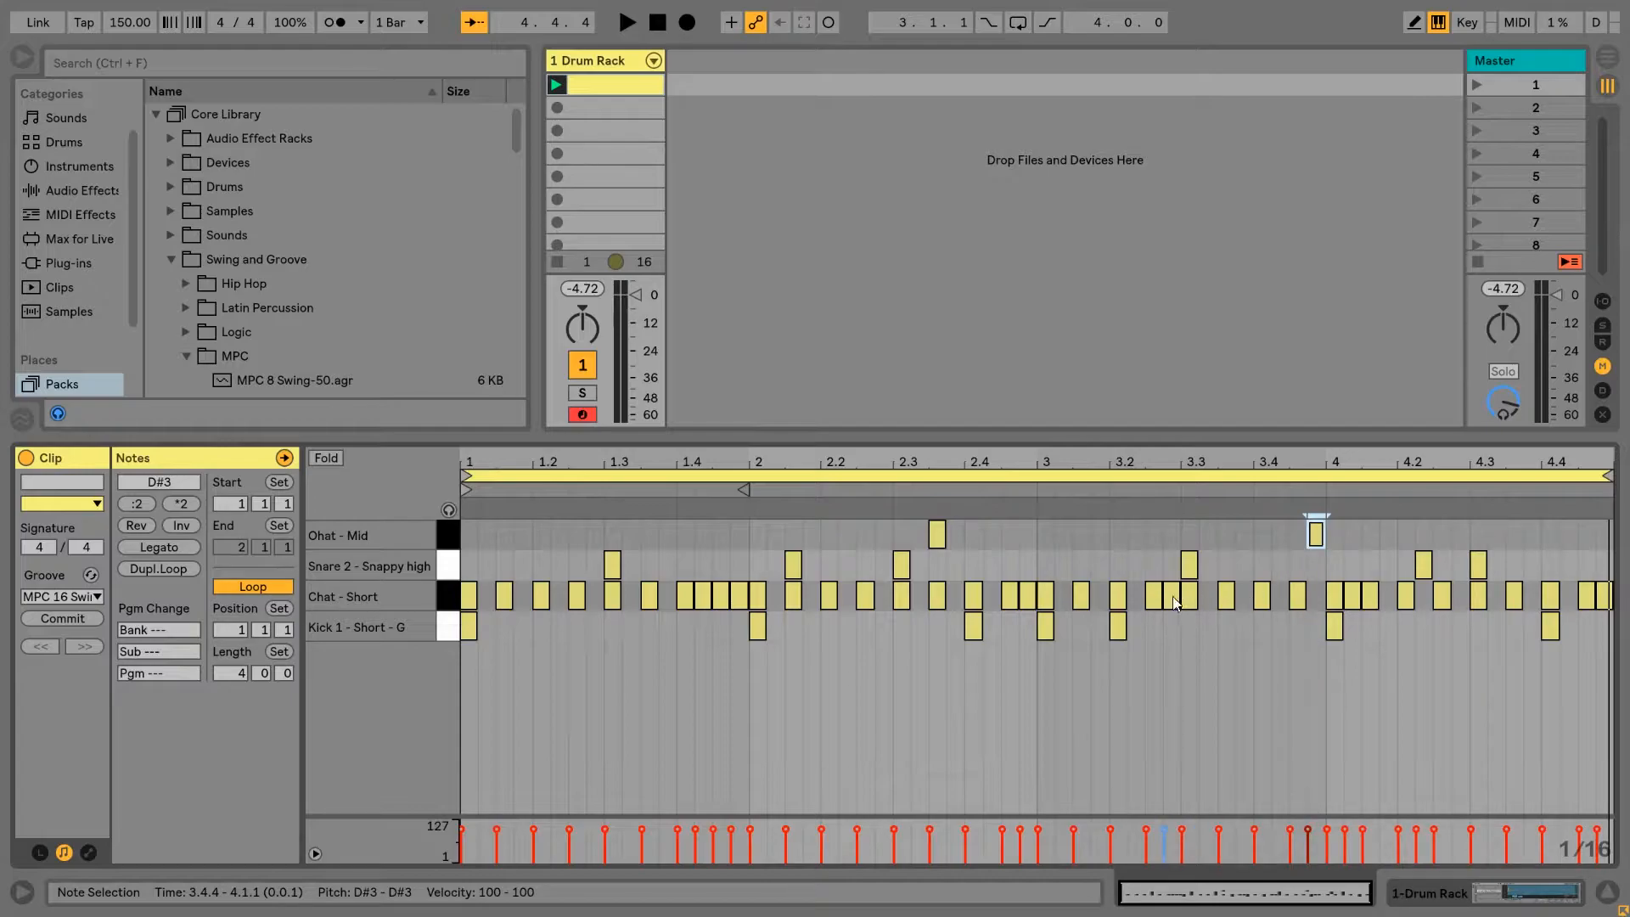
left_click_drag(1171, 598, 1248, 599)
Move the 4.1.2 closed hat to 4.2.4 and the 4.2.2 snare to 4.4.3, play the loop, and replace the 3.2.1 kick with one at 3.1.4.
left_click_drag(1360, 595, 1587, 571)
left_click(1482, 567)
key("space")
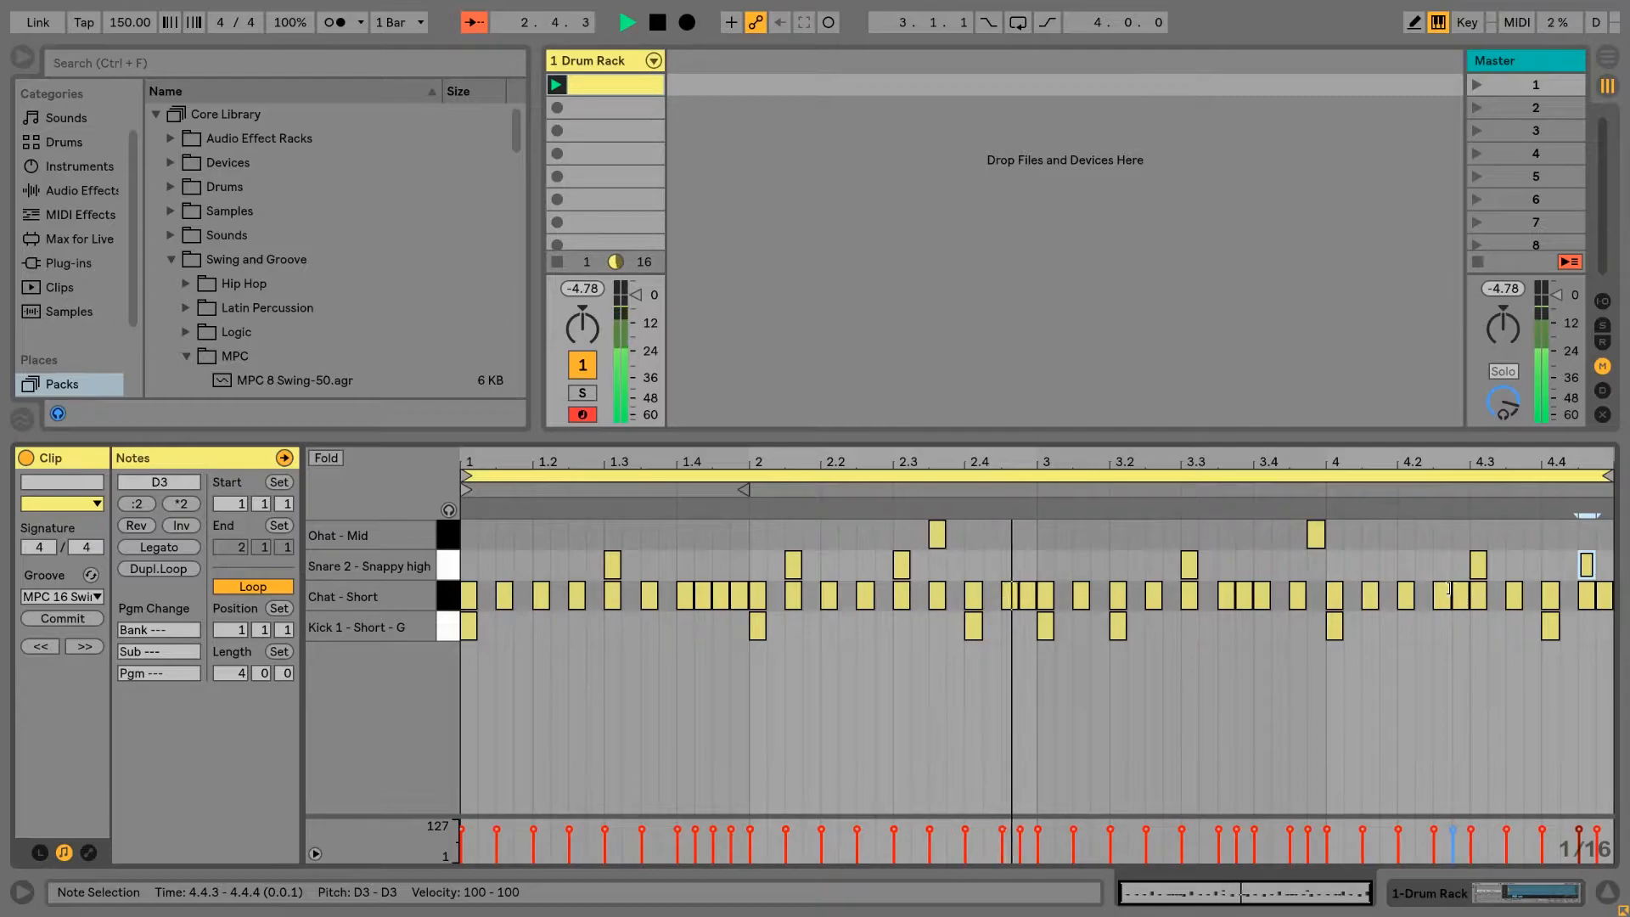
double_click(1099, 626)
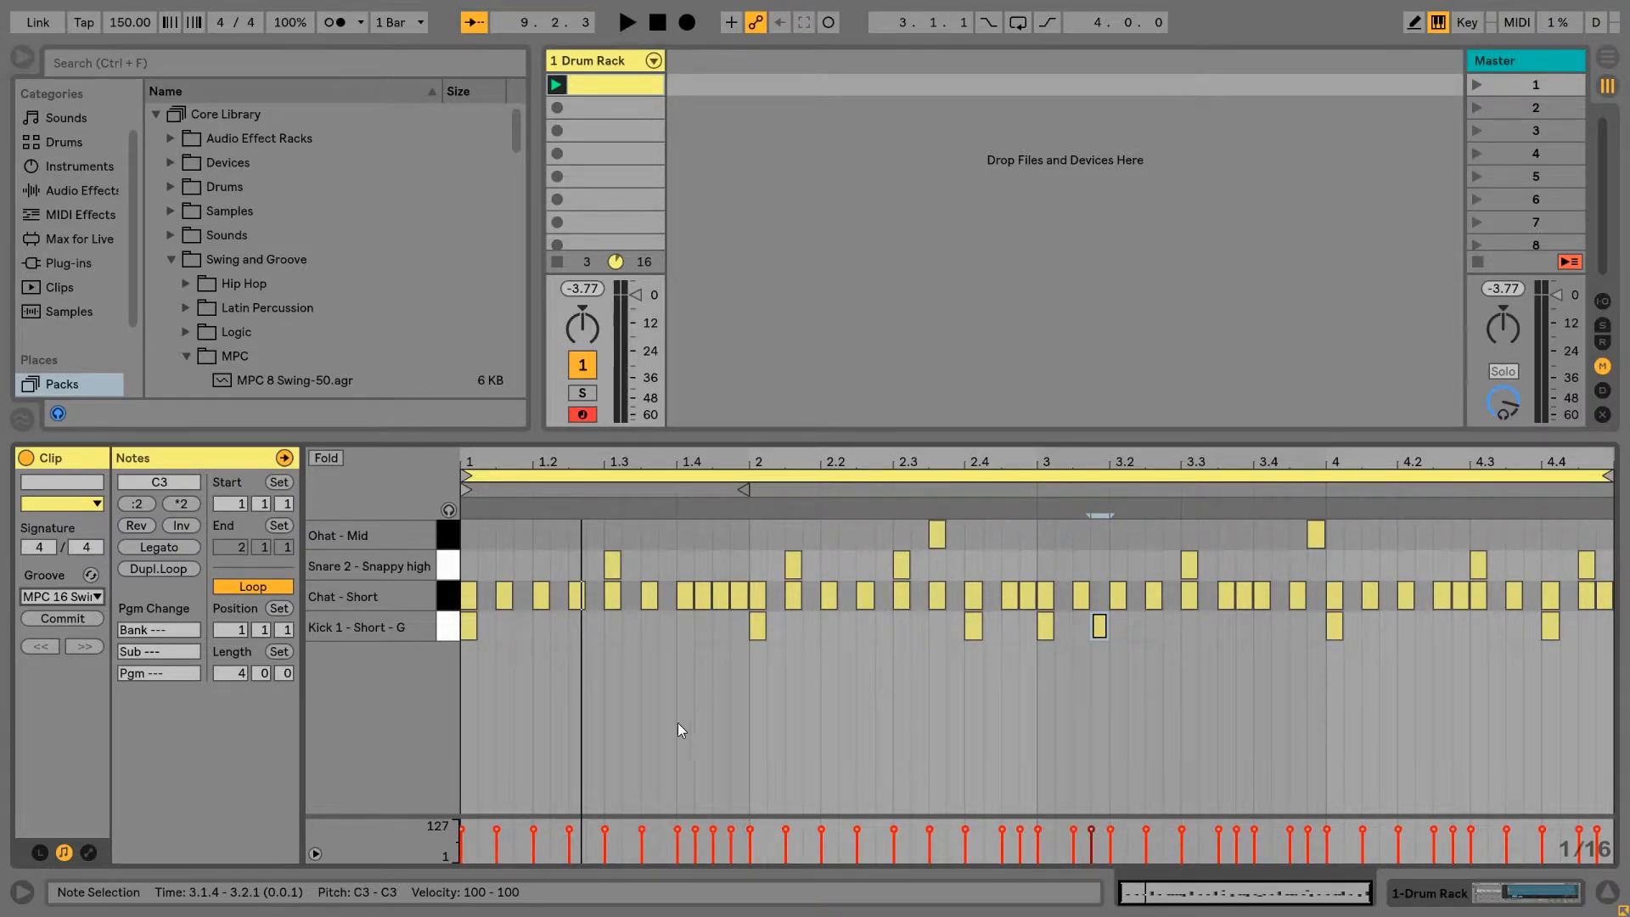
Enlarge the velocity editor, lower the closed hats from 1.1.1 to 3.1.1 to velocity 96, and play the loop.
left_click_drag(487, 594, 1604, 594)
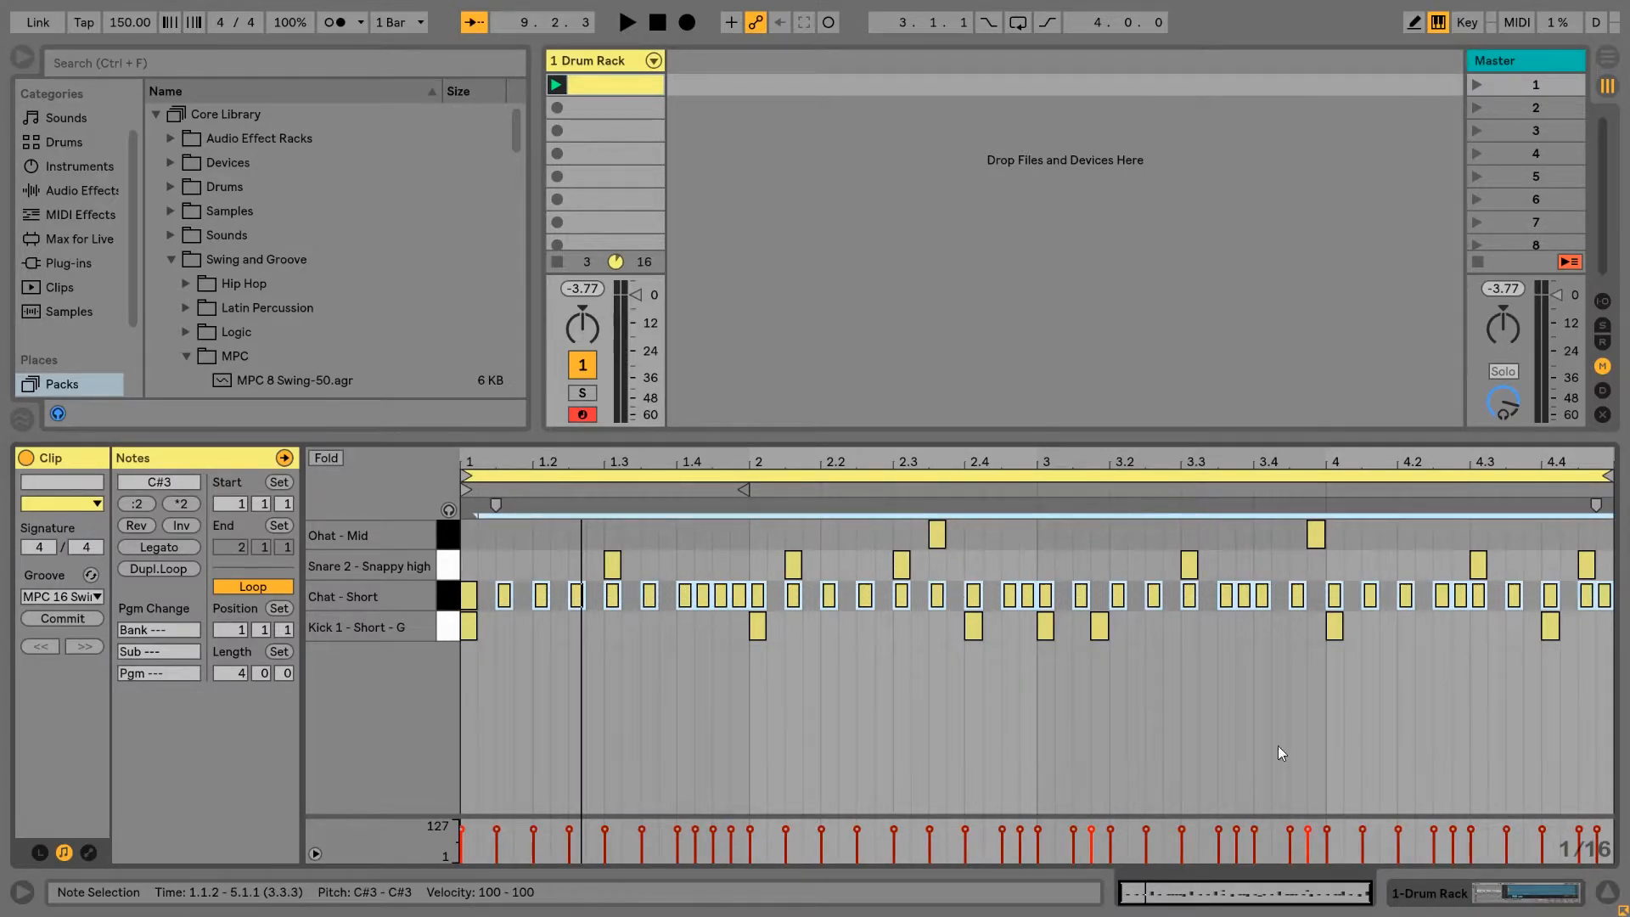
left_click_drag(1064, 817, 1065, 676)
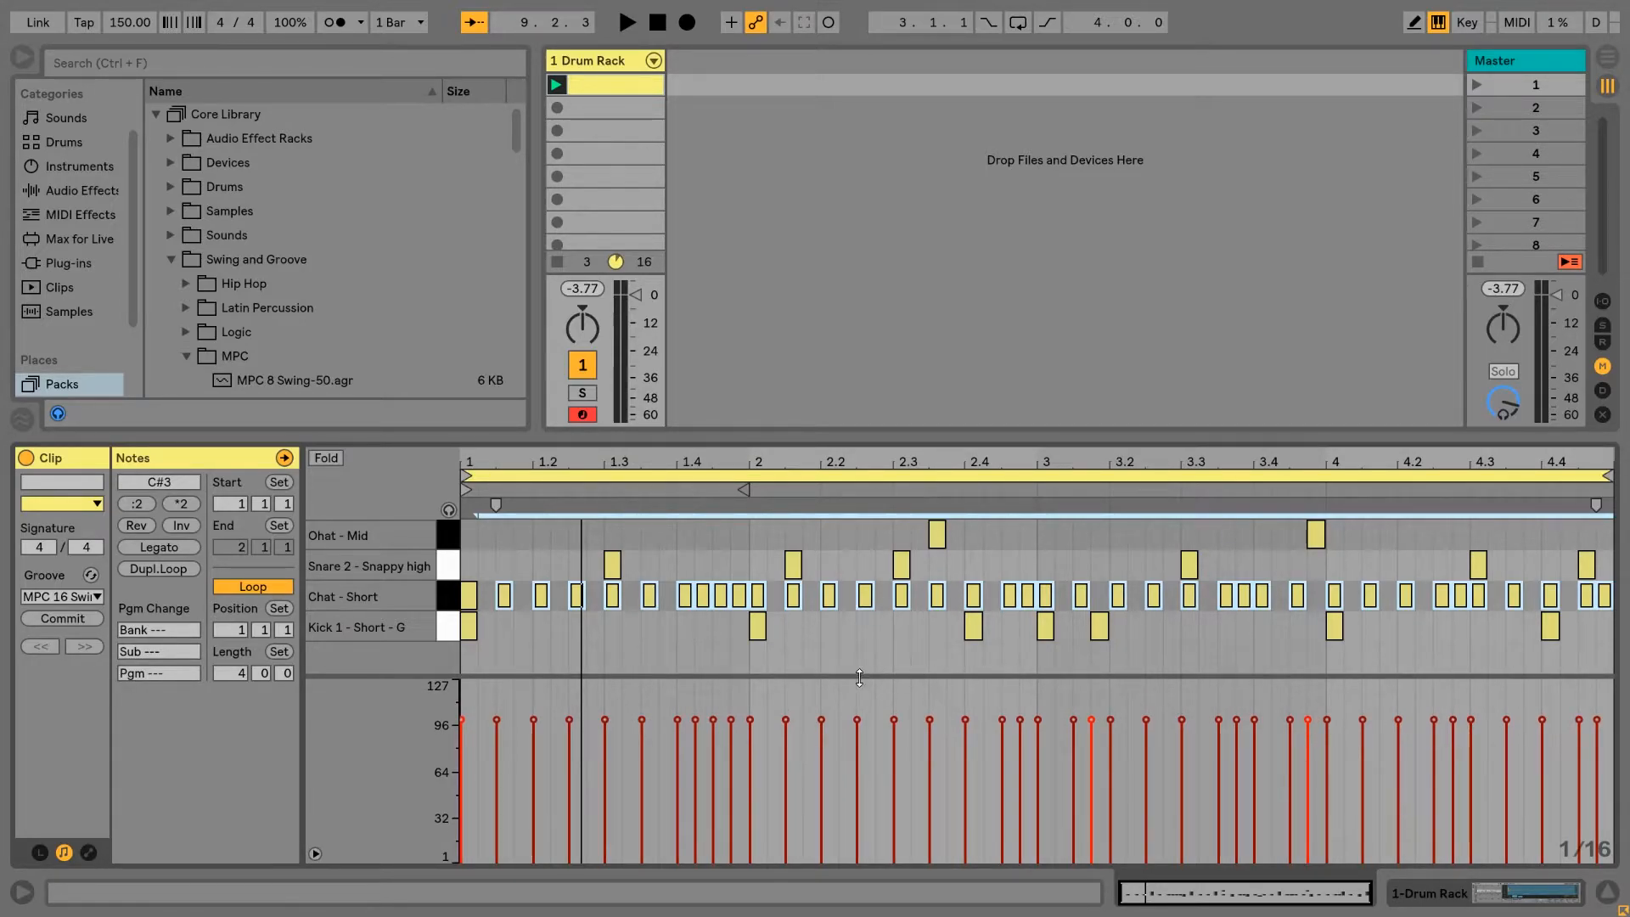
left_click(589, 649)
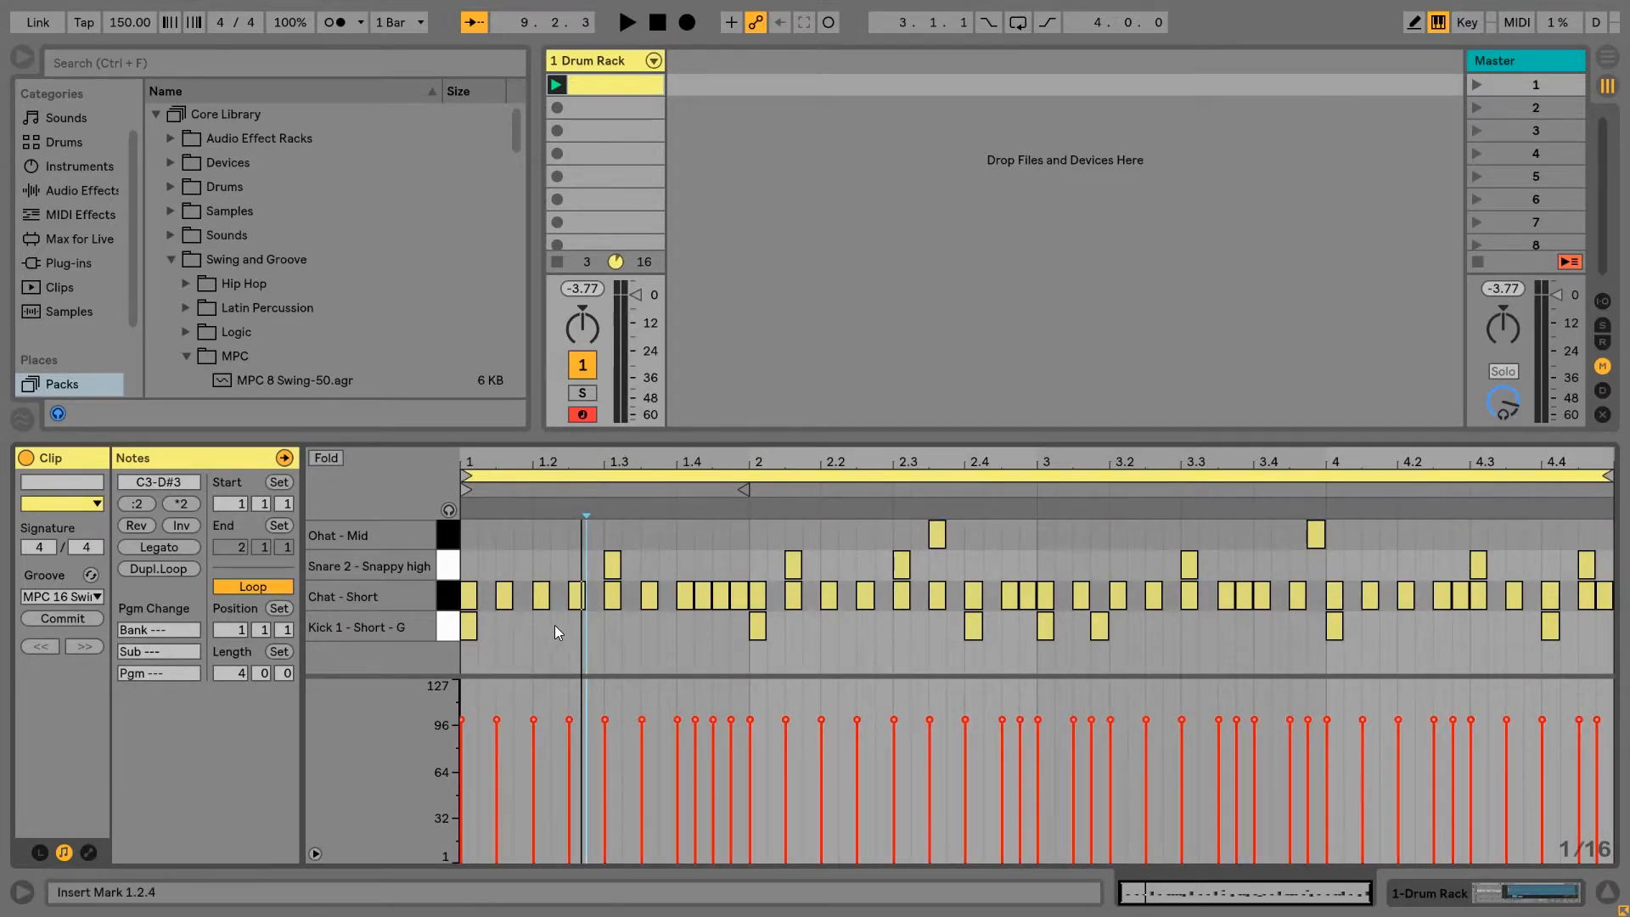
left_click_drag(1067, 594, 463, 596)
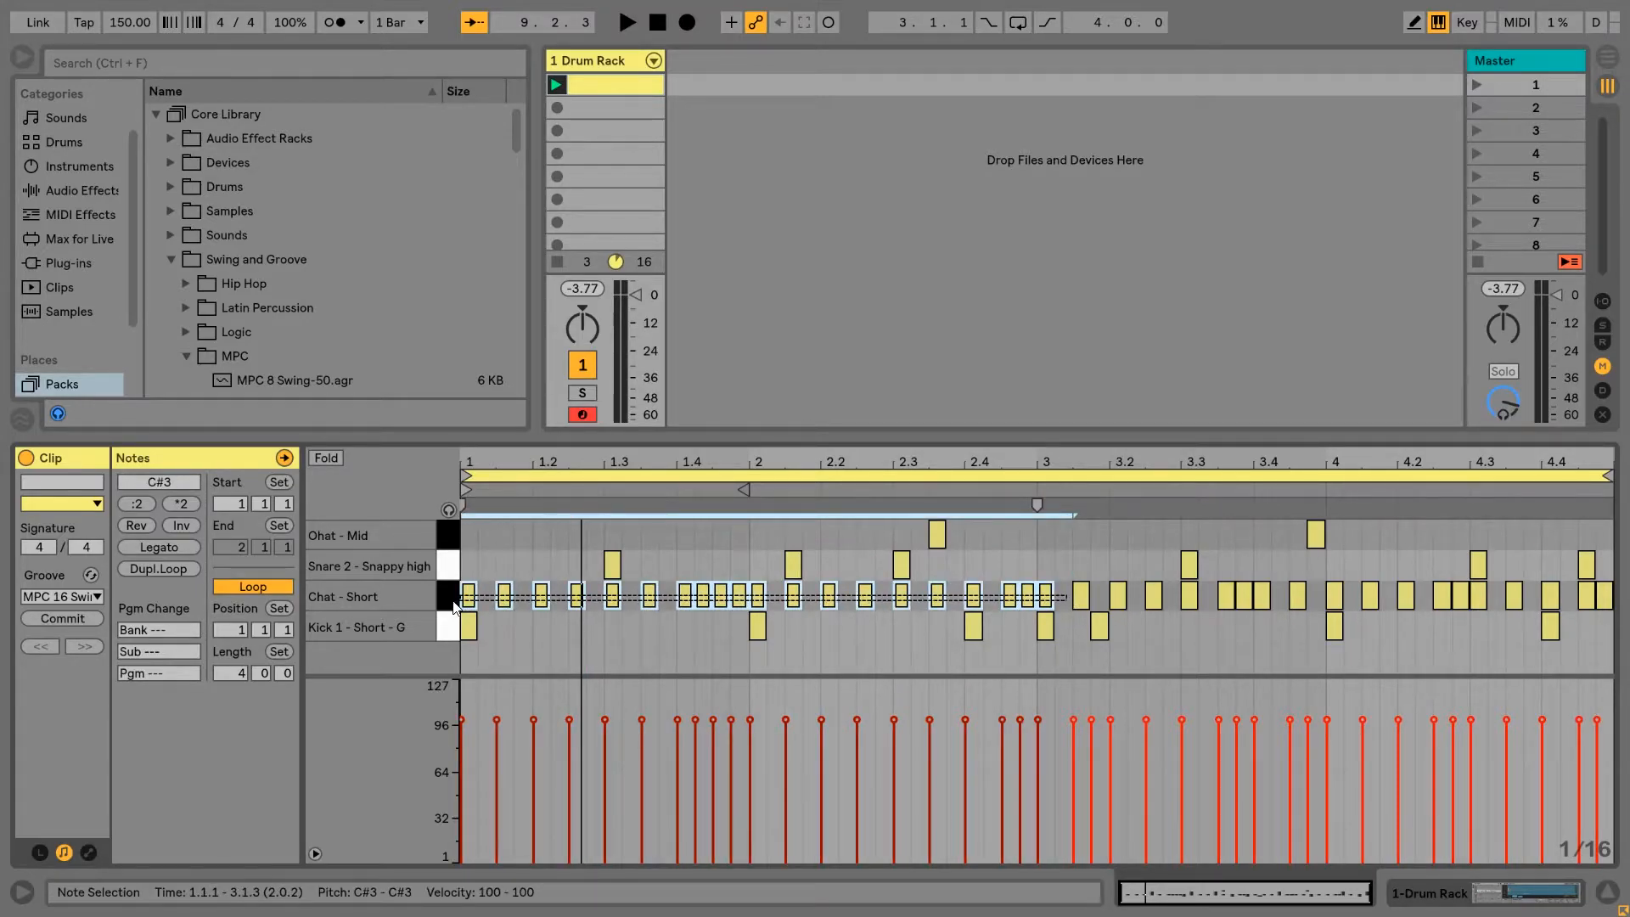
mouse_move(569, 726)
left_mouse_down()
mouse_move(569, 784)
mouse_move(605, 858)
mouse_move(569, 856)
mouse_move(568, 729)
left_mouse_up()
key("space")
key("space")
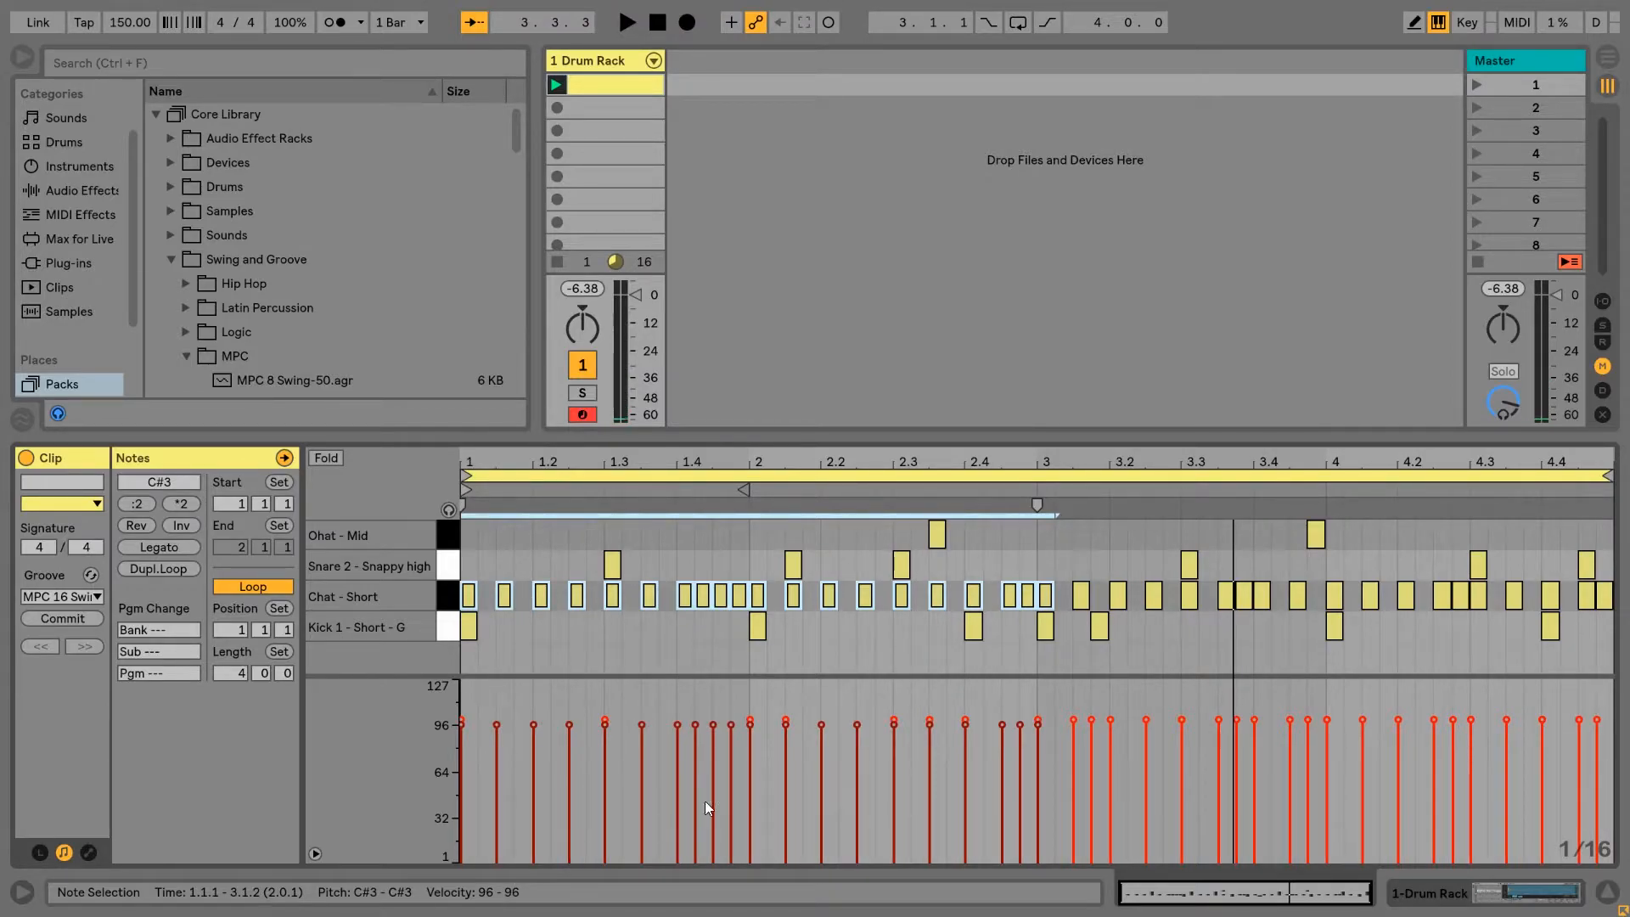
Lower the closed-hat velocities up to 4.4.1 and vary individual hits in bar 1, with 94 at 1.4.4 and 103 at 2.1.1.
left_click(833, 624)
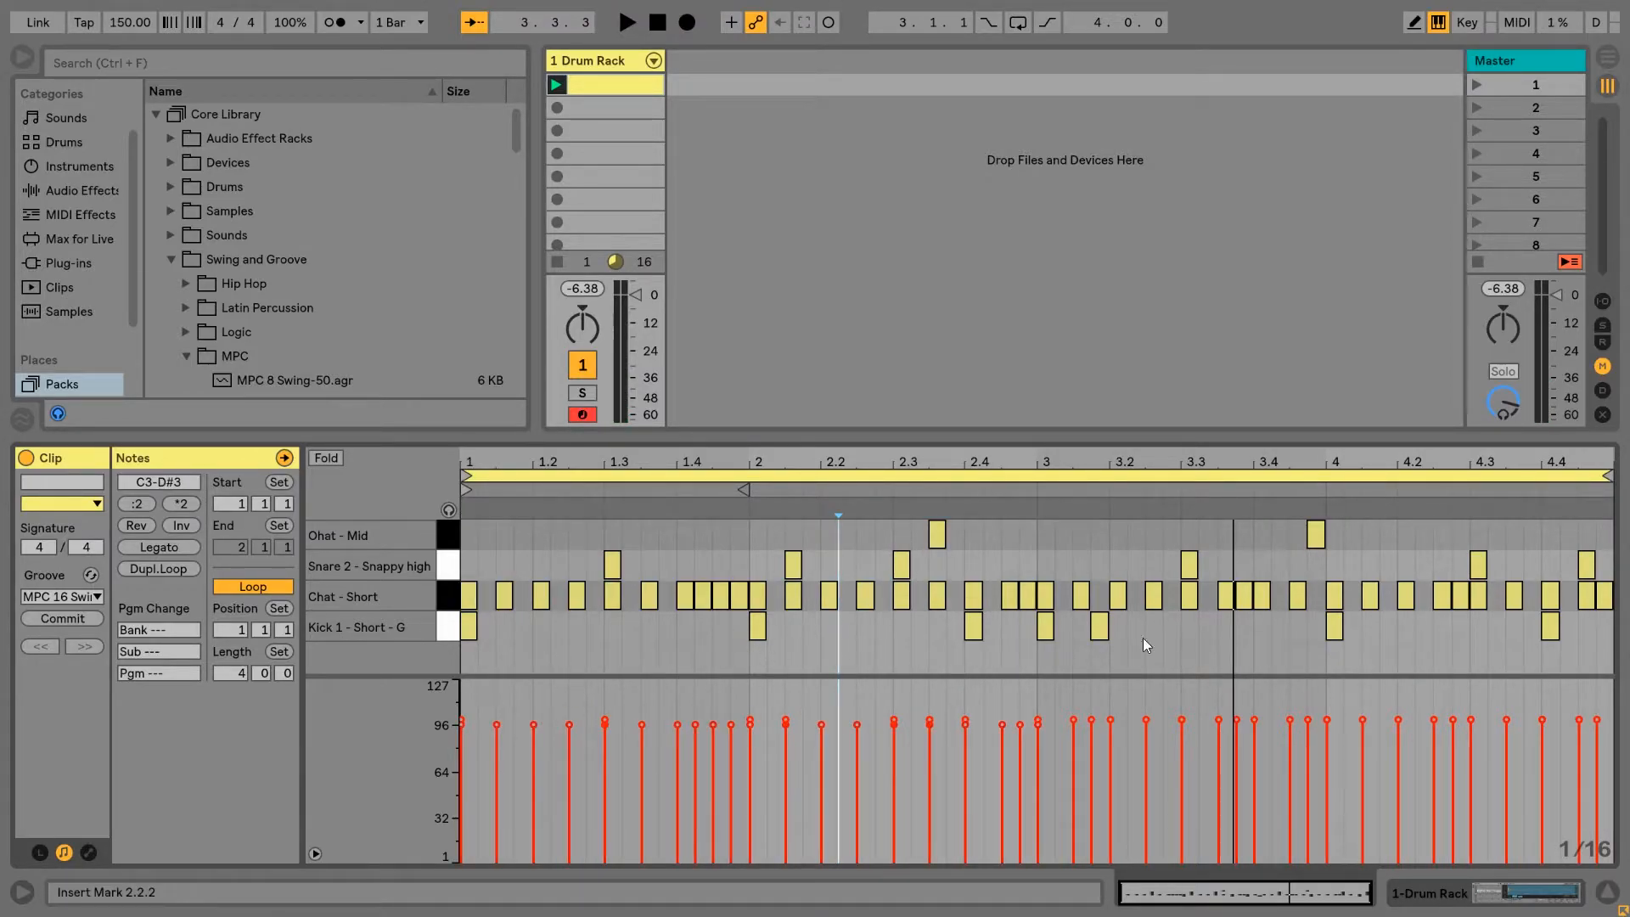
left_click_drag(1568, 596, 462, 599)
mouse_move(496, 749)
left_mouse_down()
mouse_move(496, 766)
mouse_move(569, 741)
mouse_move(730, 757)
mouse_move(731, 739)
left_mouse_up()
left_click(528, 635)
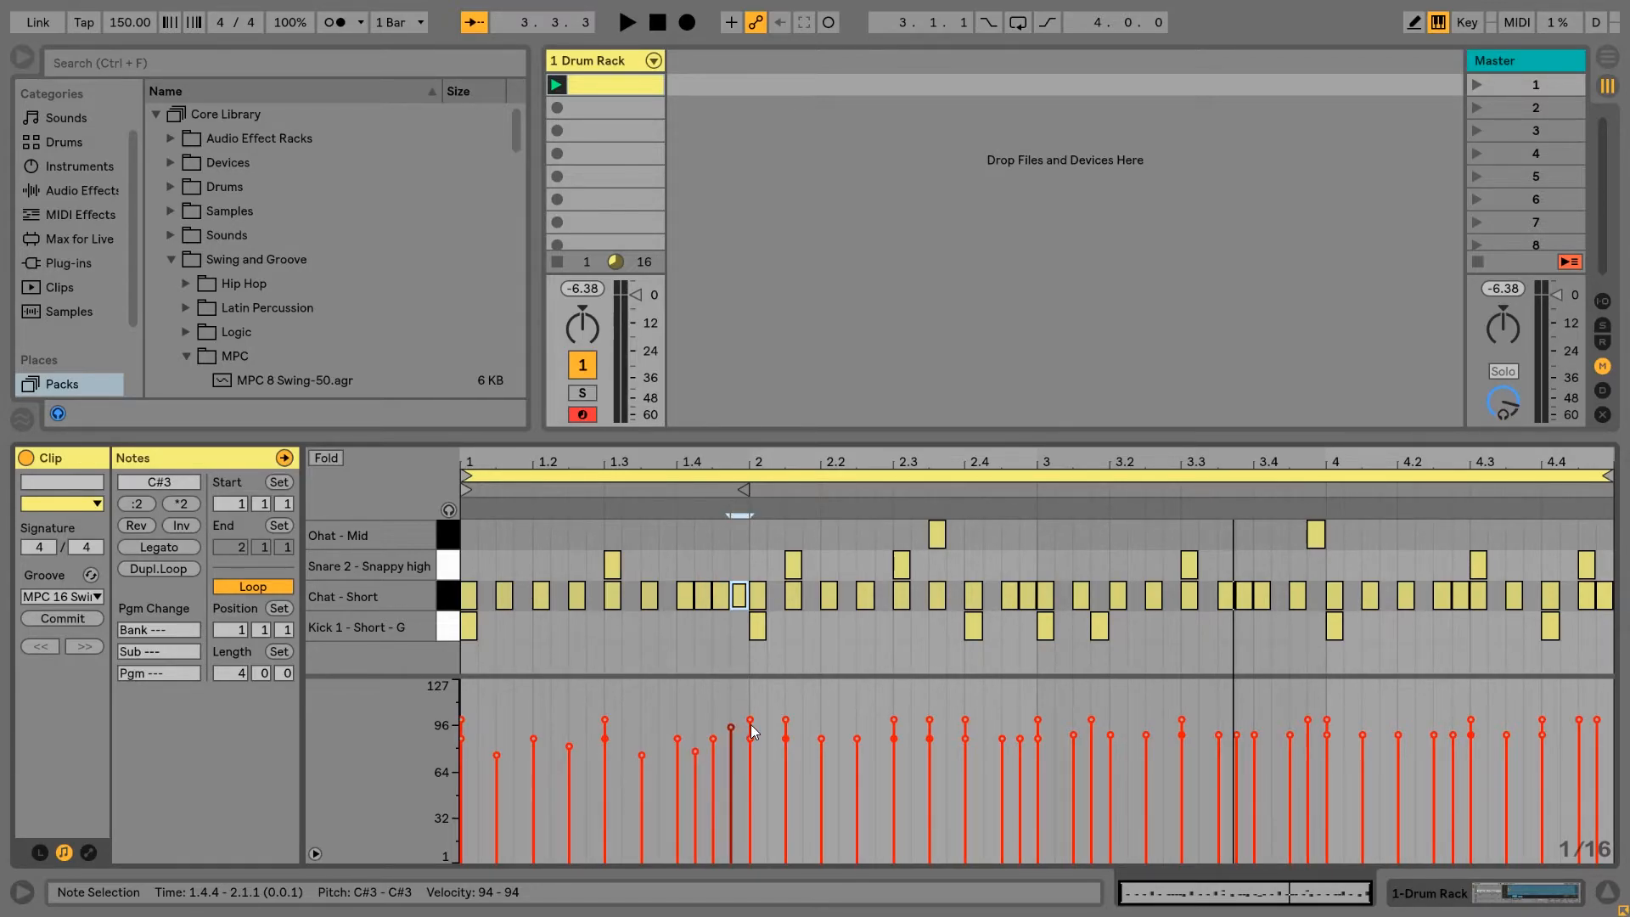
left_click_drag(751, 742, 751, 715)
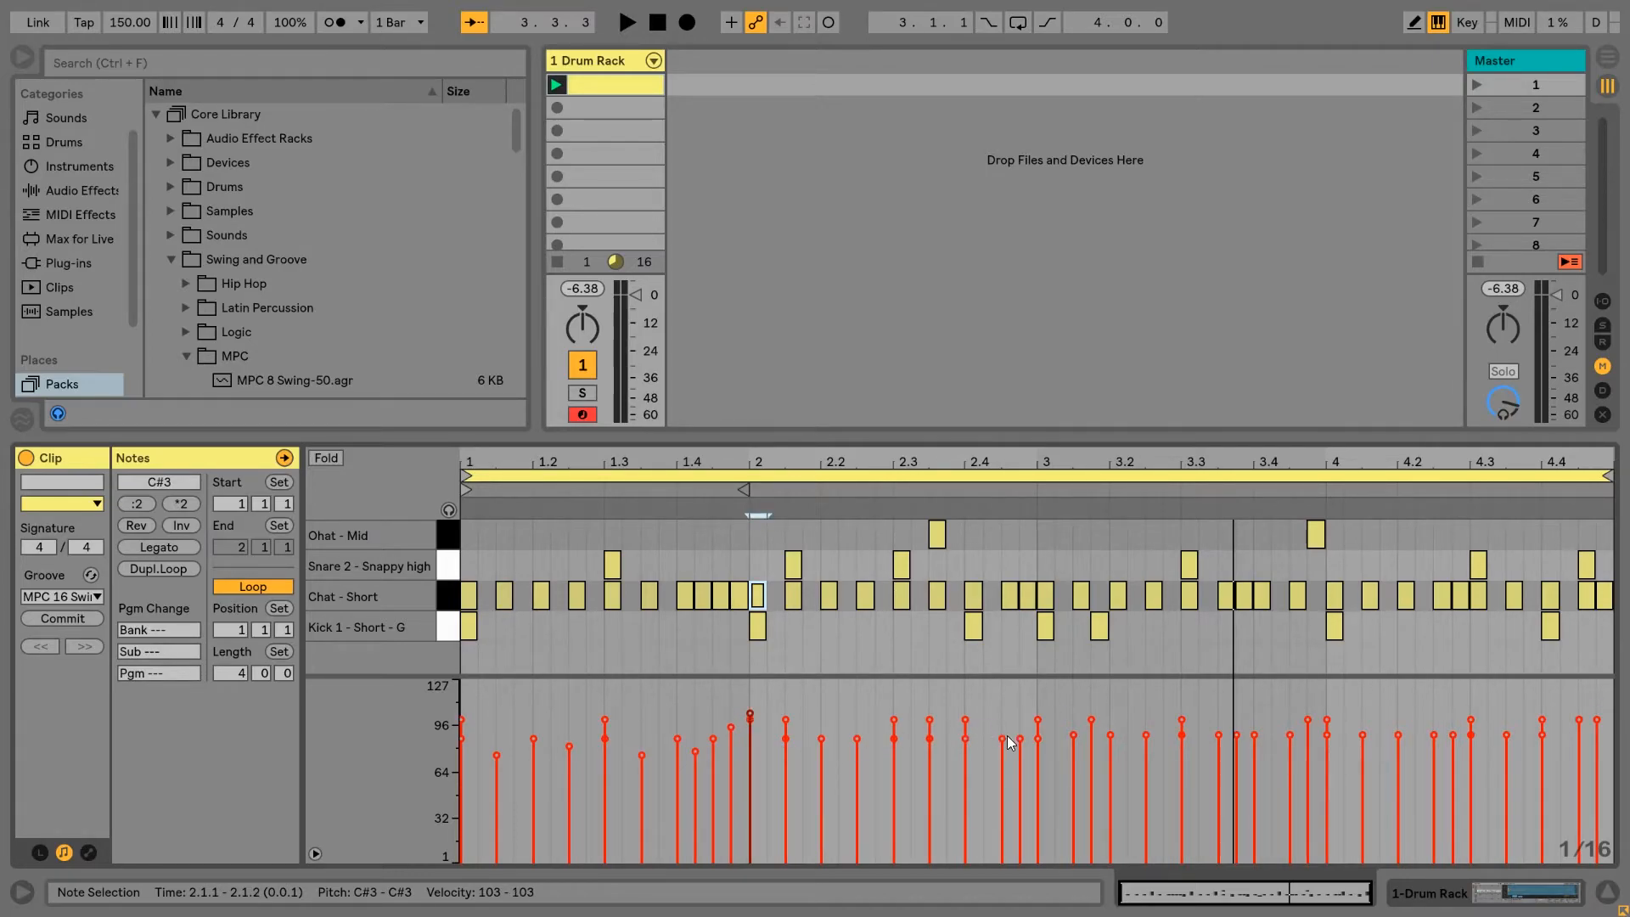
Vary closed-hat velocities around 2.4.3–3.1.1, 3.3.3–3.4.1 and 4.2.4–4.3.1, using 76 at 3.1.1 and 85 at 4.4.4, and play the loop.
mouse_move(1003, 739)
left_mouse_down()
mouse_move(1003, 722)
mouse_move(1038, 754)
left_mouse_up()
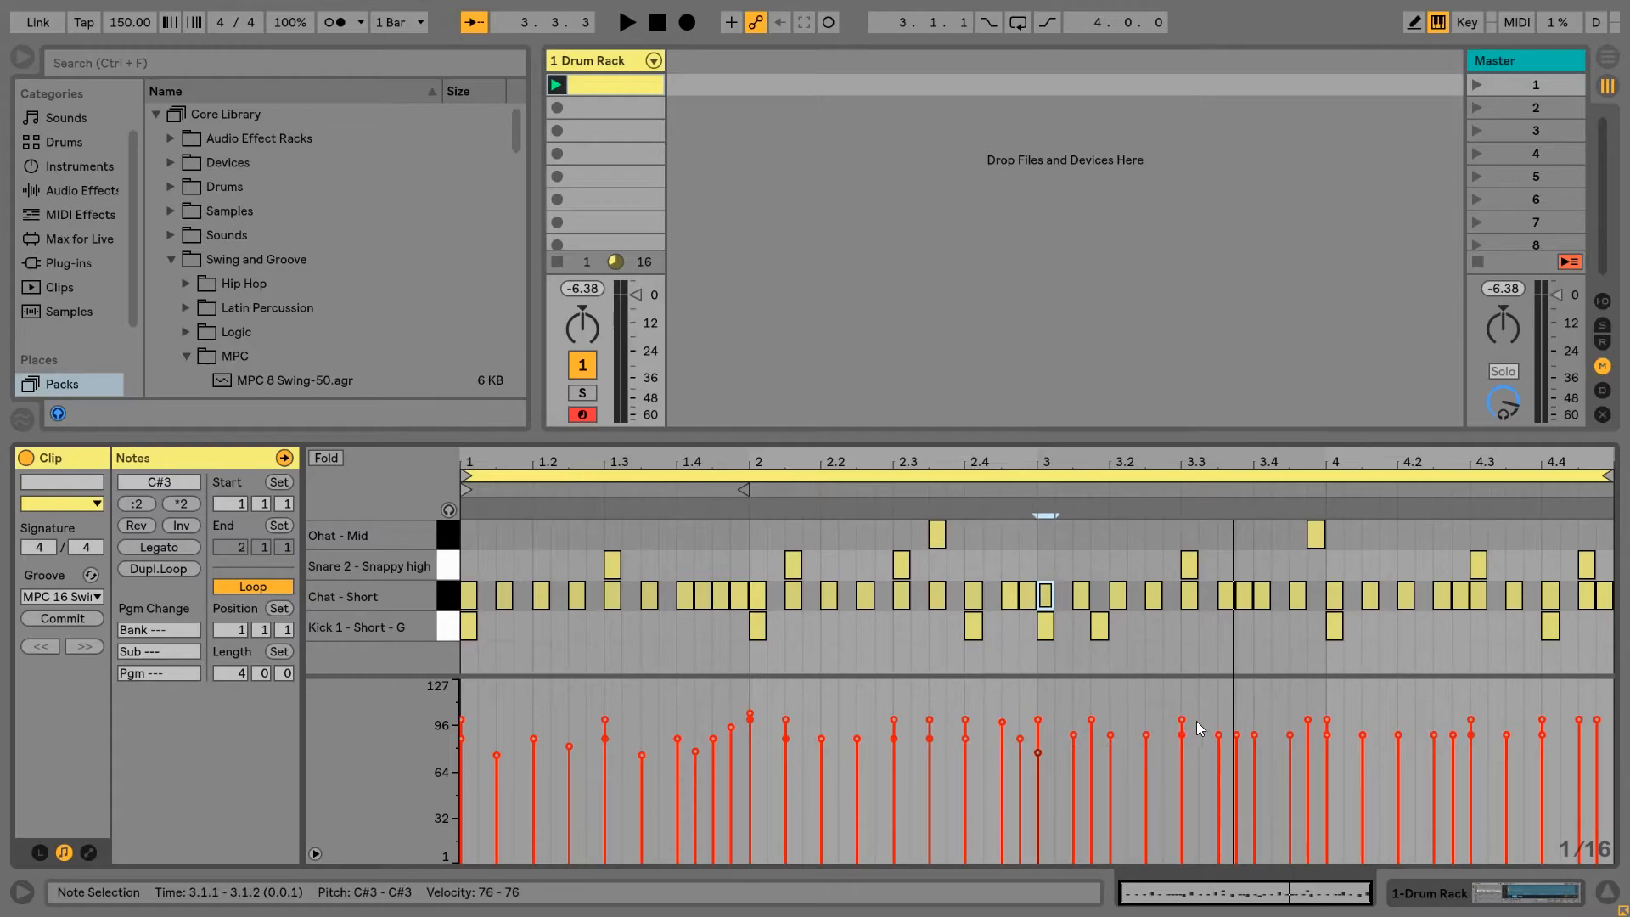
mouse_move(1219, 735)
left_mouse_down()
mouse_move(1218, 769)
mouse_move(1254, 728)
left_mouse_up()
mouse_move(1452, 736)
left_mouse_down()
mouse_move(1452, 721)
mouse_move(1469, 737)
mouse_move(1470, 709)
left_mouse_up()
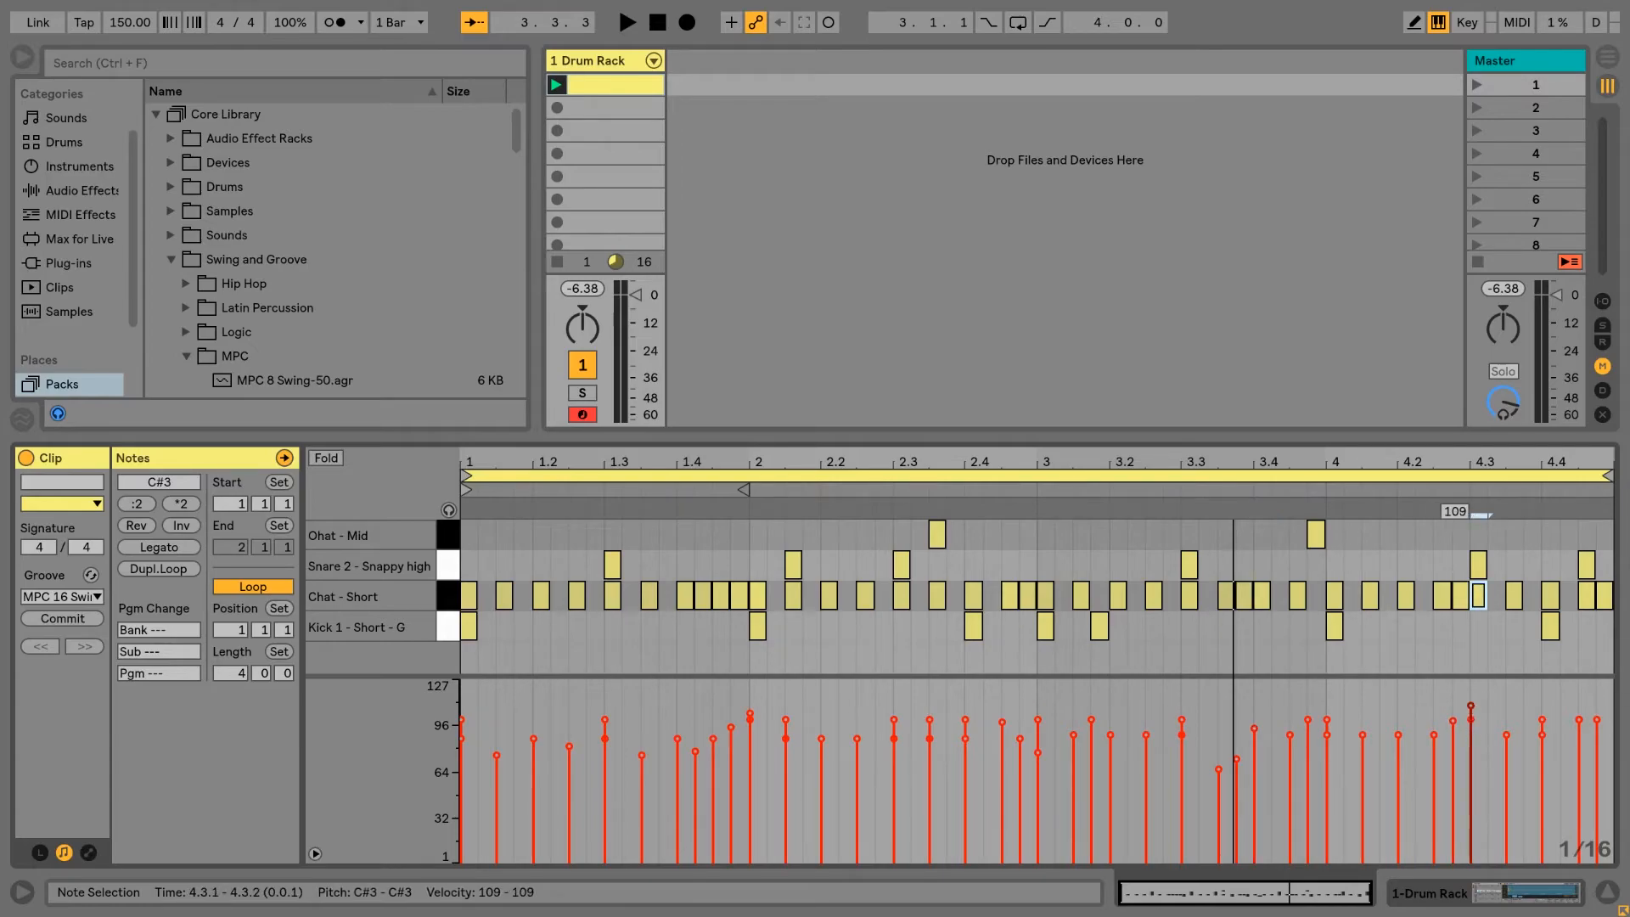
left_click(1597, 720)
left_click_drag(1597, 720, 1598, 740)
key("space")
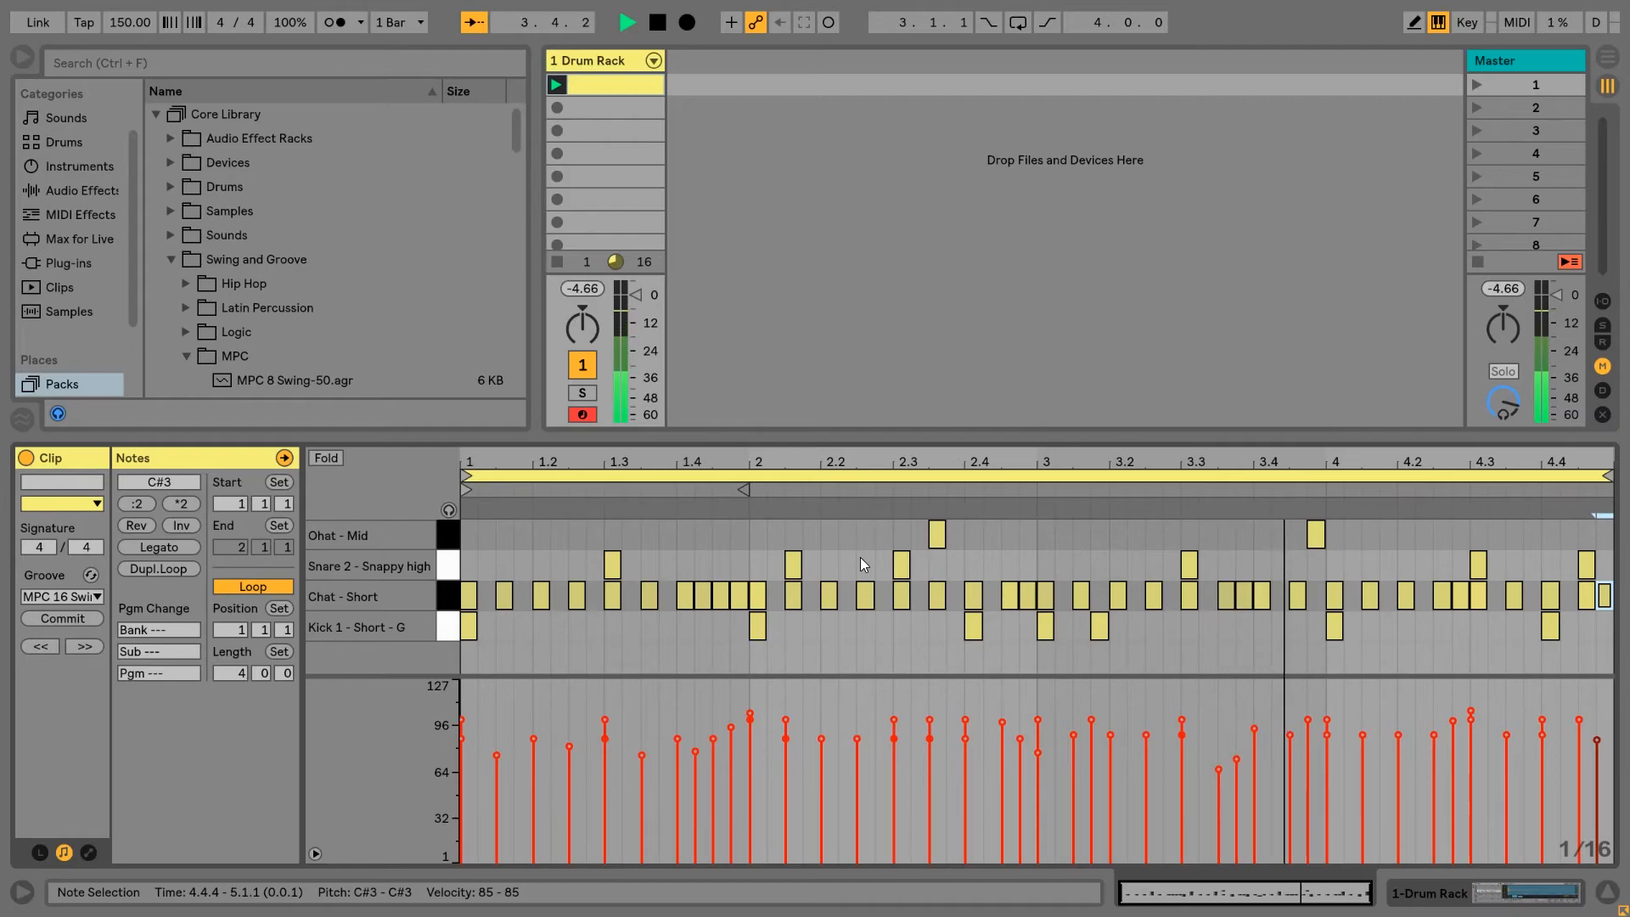
key("space")
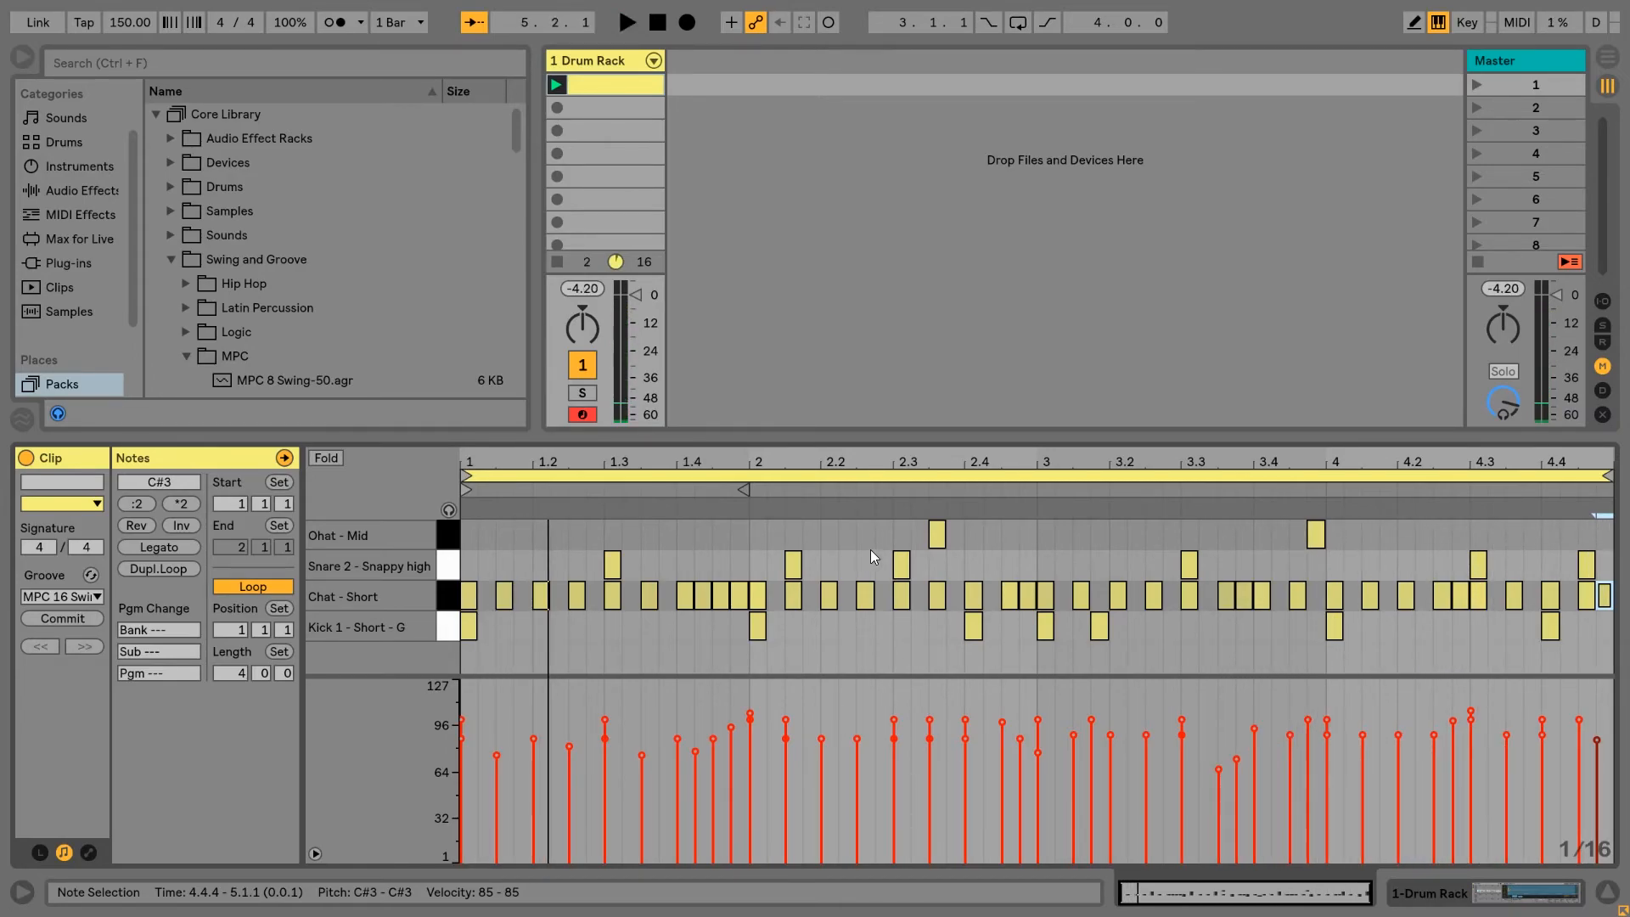